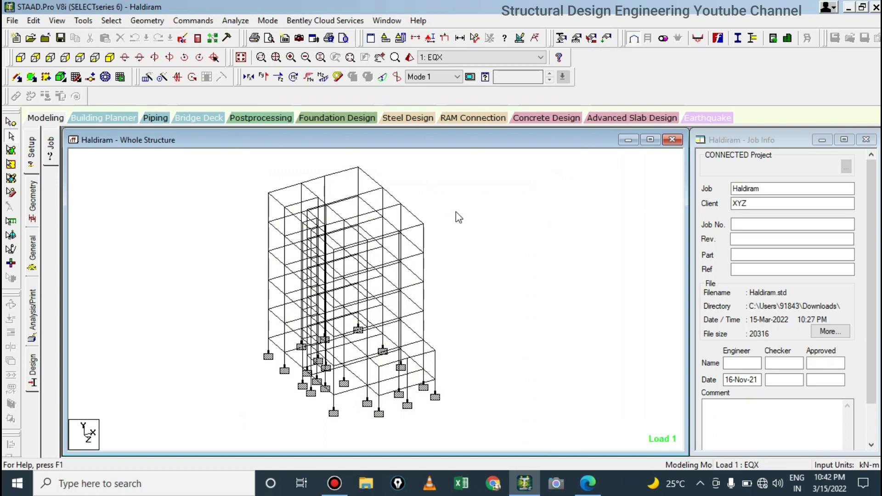
Rotate, zoom and pan the frame to a close-up of its upper storeys.
middle_drag(455, 211, 396, 239)
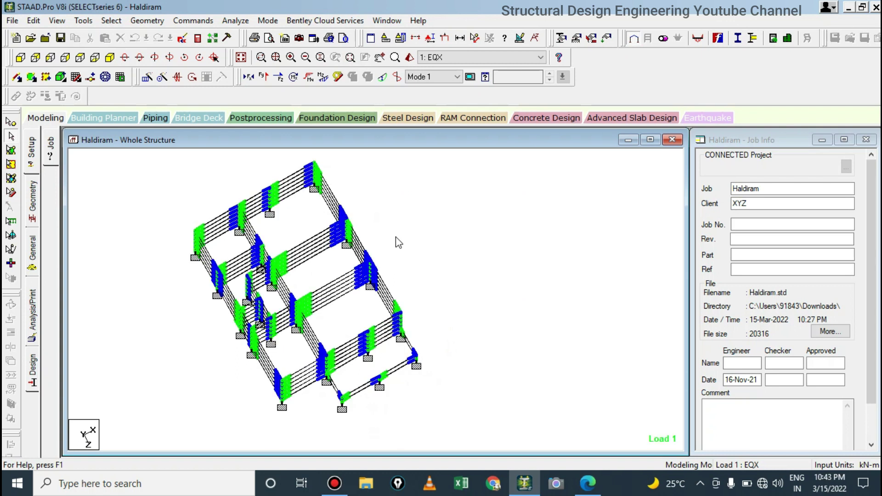
scroll(318, 238, up, 2)
middle_drag(318, 237, 344, 276)
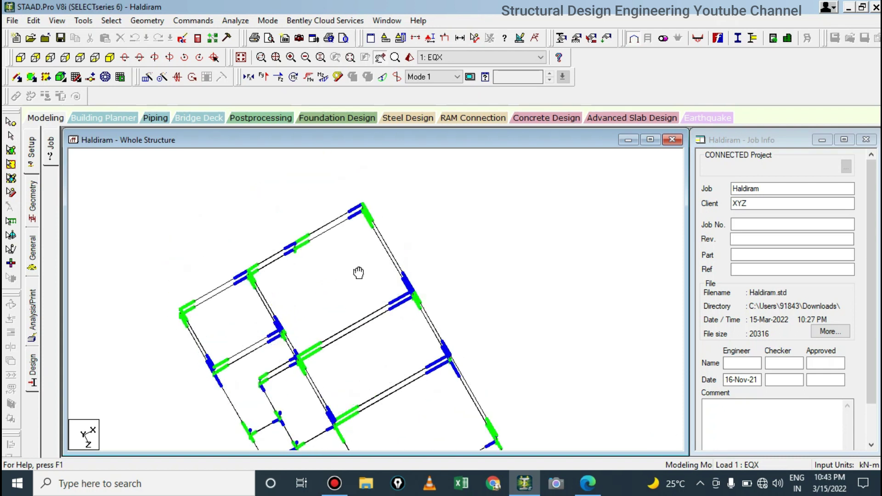
key(Escape)
scroll(368, 250, up, 1)
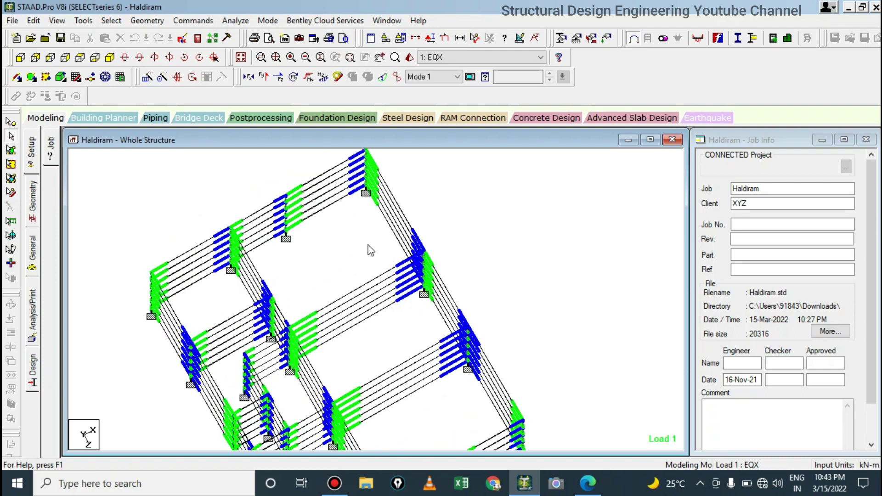
scroll(364, 252, up, 1)
scroll(349, 245, up, 1)
scroll(349, 244, up, 1)
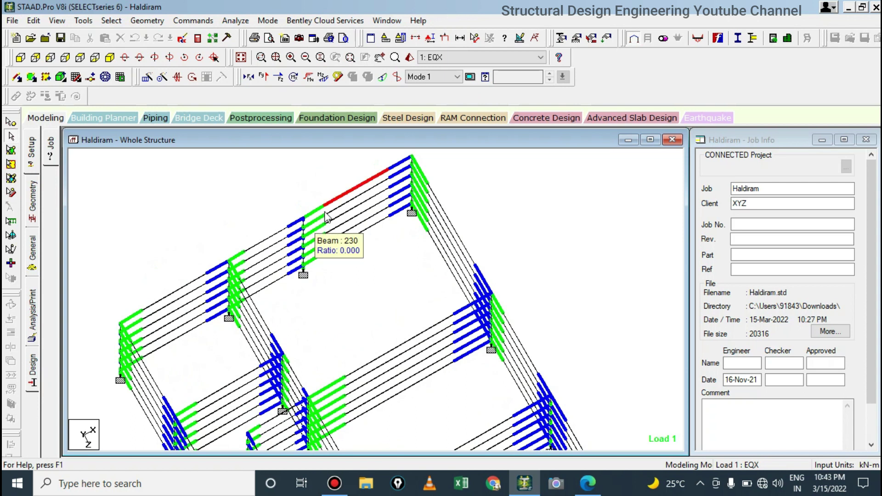
scroll(377, 216, down, 1)
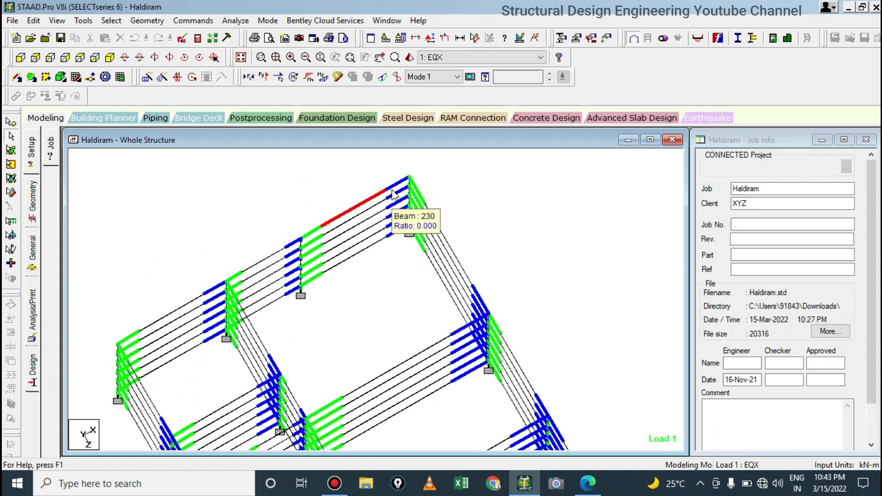
middle_drag(418, 284, 404, 223)
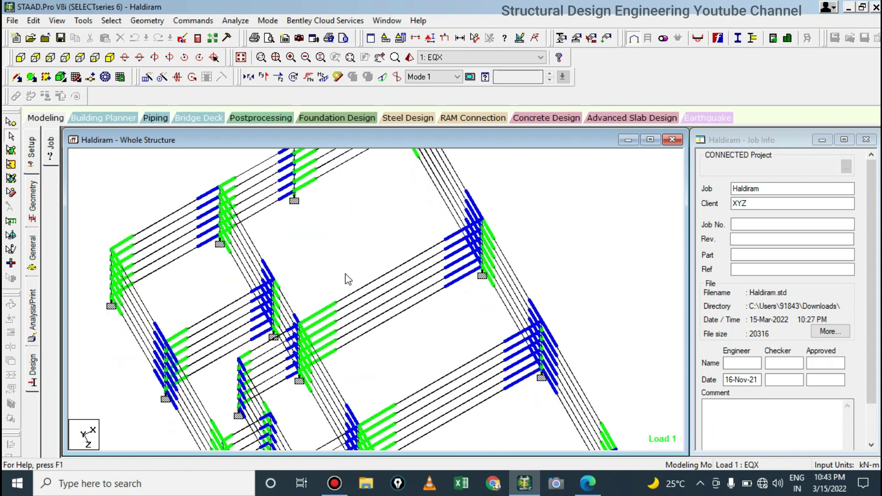
middle_drag(348, 278, 344, 308)
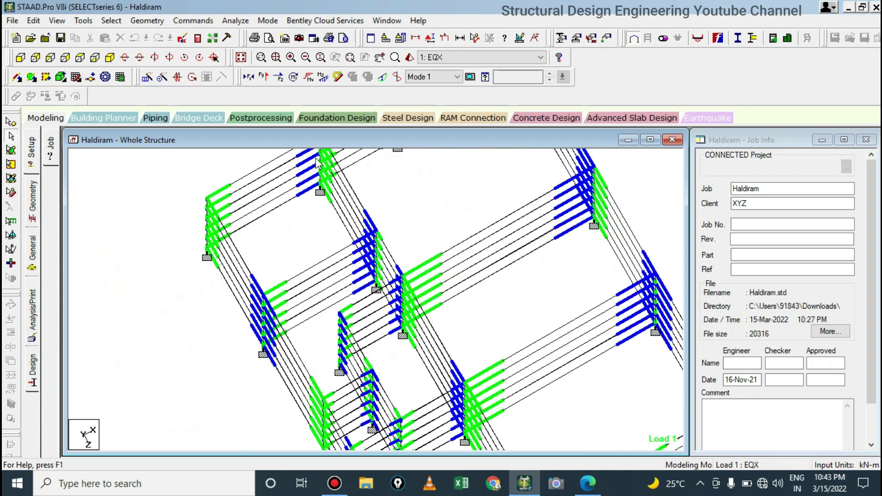
scroll(305, 250, up, 2)
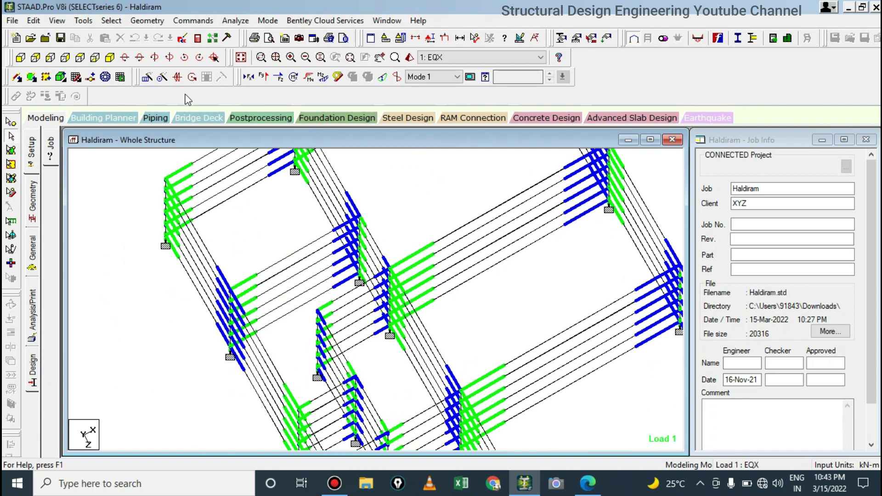
Switch to the isometric view and select the top-left edge beam.
click(110, 57)
scroll(232, 294, up, 2)
middle_drag(345, 342, 313, 294)
click(217, 240)
click(241, 212)
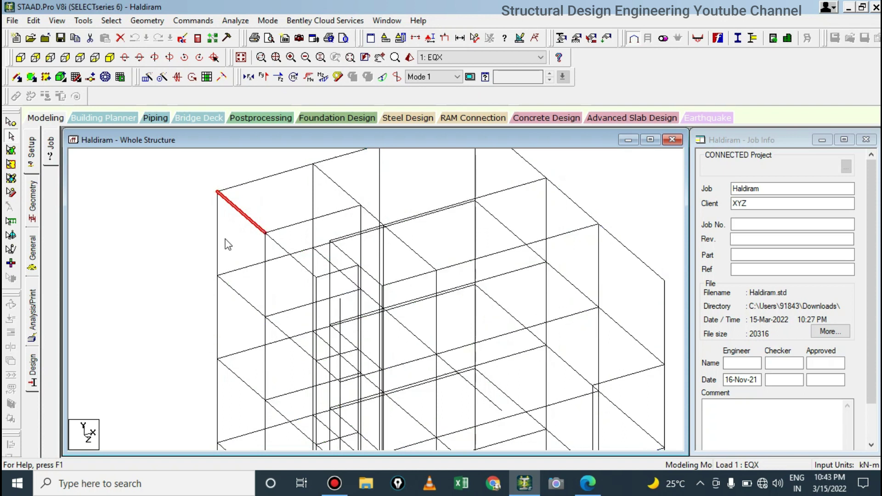
Pan and zoom out so the whole wireframe redraws in view.
middle_drag(225, 239, 338, 268)
scroll(308, 232, down, 3)
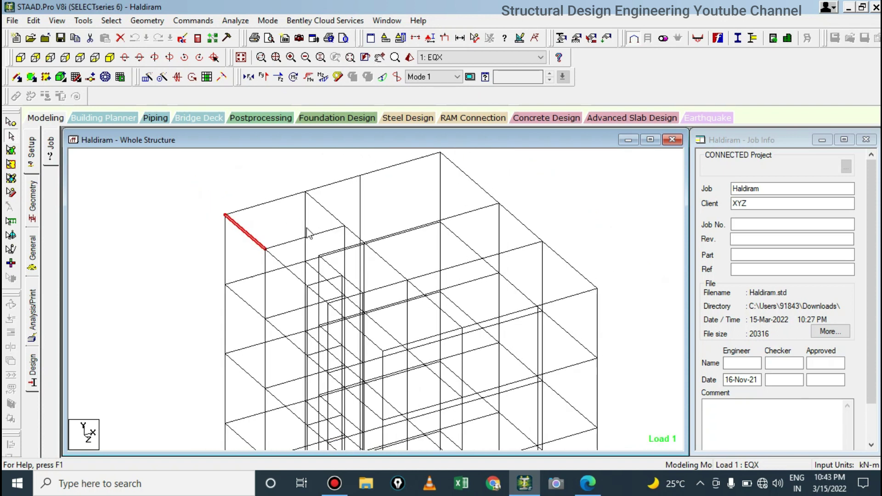
middle_drag(345, 237, 339, 197)
scroll(339, 197, down, 2)
middle_drag(414, 268, 384, 219)
scroll(385, 220, down, 1)
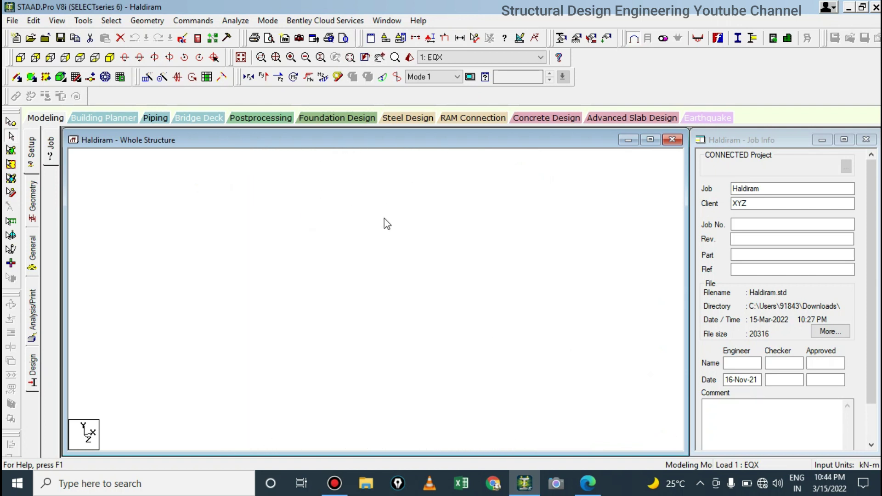
scroll(385, 219, down, 2)
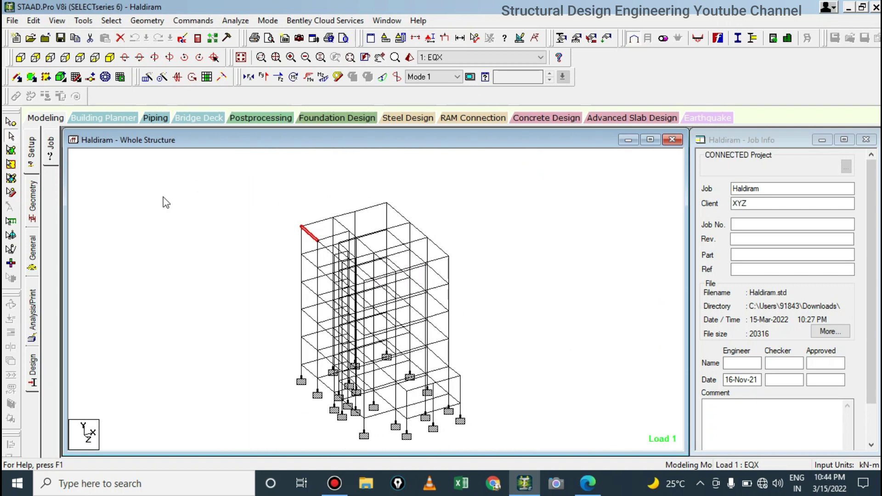
Assign a start release of MX, MY and MZ to beam 51, deleting old results.
click(32, 251)
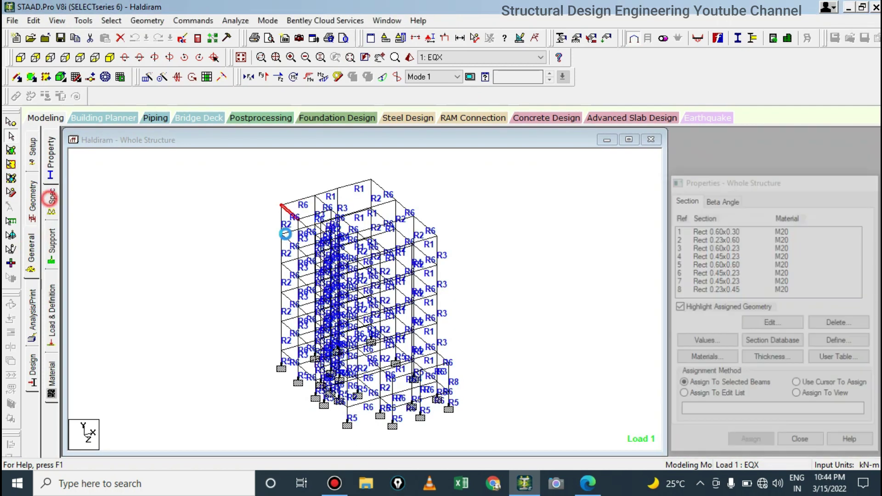
click(51, 198)
scroll(739, 238, down, 3)
scroll(742, 248, up, 3)
click(787, 330)
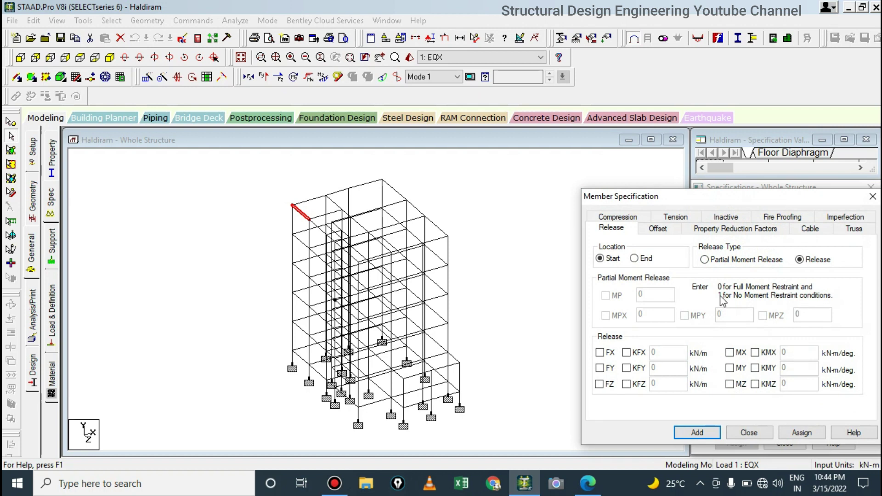
click(729, 384)
click(729, 367)
click(730, 352)
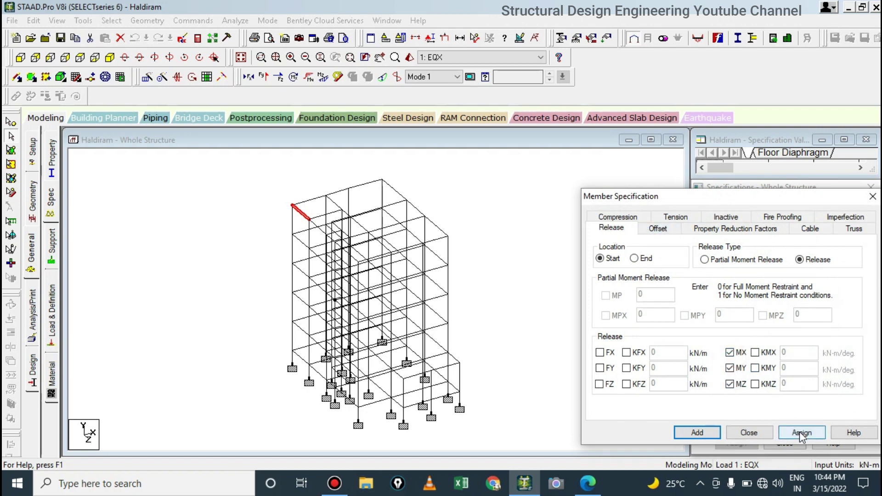
click(800, 433)
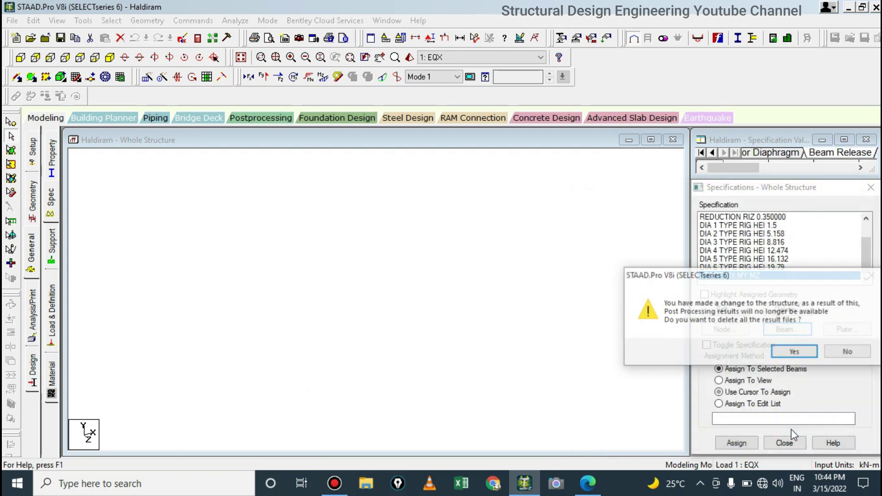
click(795, 351)
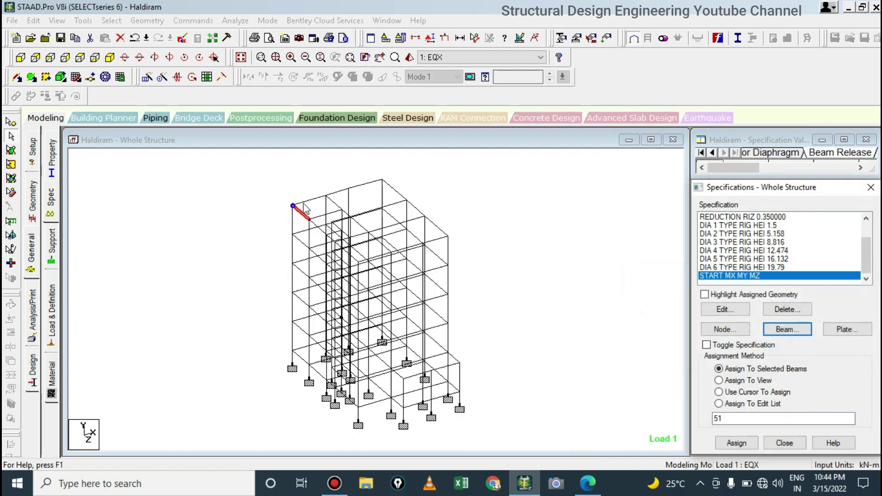
Clear the selection, return to the Job page, then select and deselect beam 51.
scroll(242, 179, up, 2)
scroll(242, 179, up, 2)
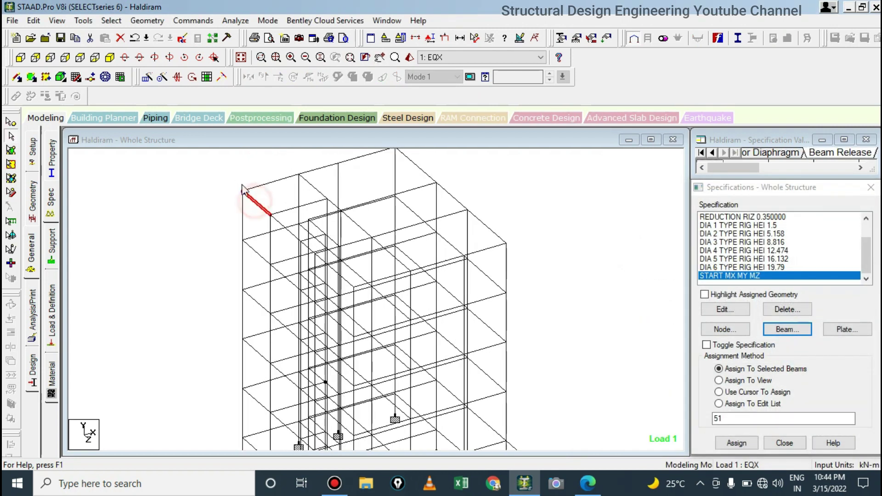
click(235, 177)
click(46, 118)
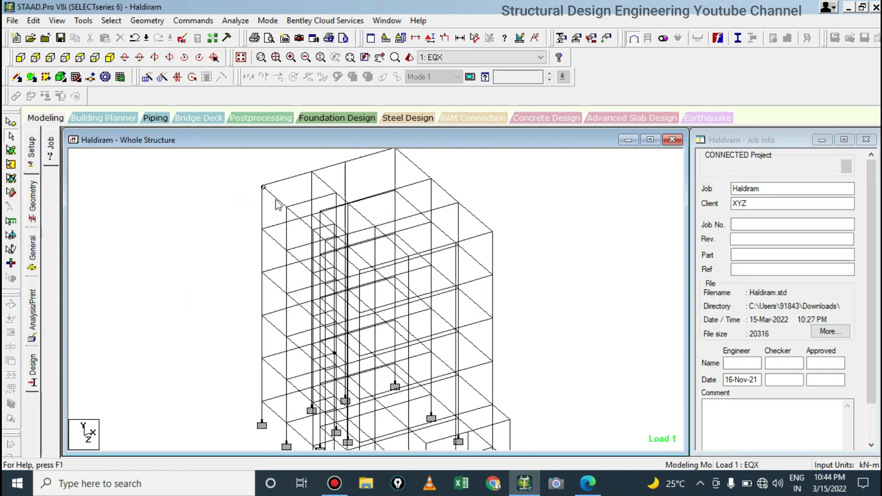
scroll(262, 193, up, 1)
scroll(283, 237, up, 1)
click(269, 220)
scroll(250, 227, up, 1)
scroll(249, 226, up, 1)
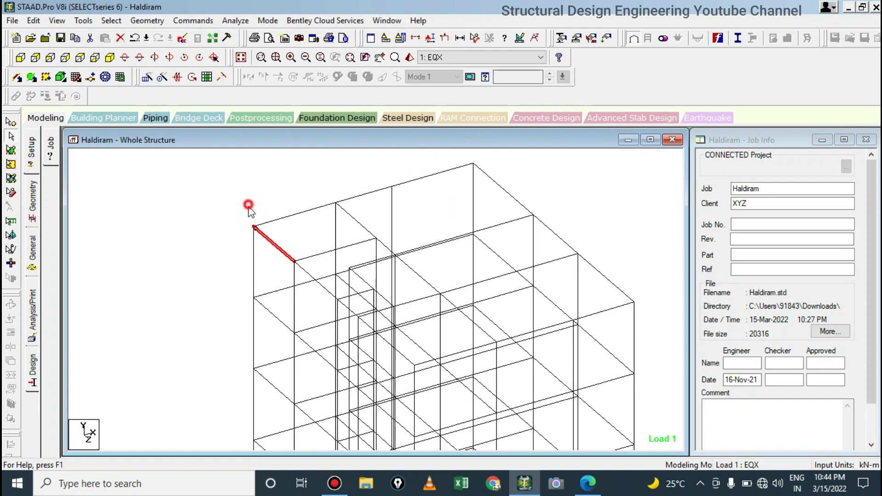
click(247, 237)
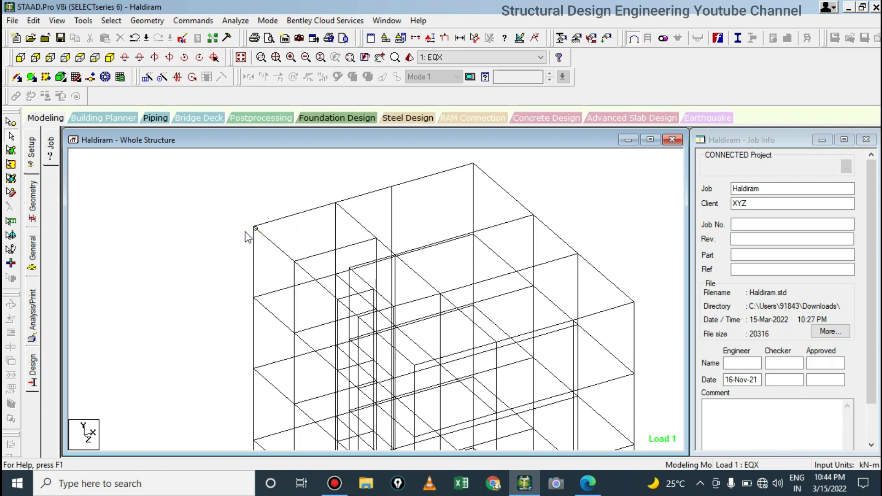
Reselect beam 51, save and run the analysis, then close the report (0 errors, 47 warnings).
click(258, 237)
scroll(335, 252, down, 1)
middle_drag(347, 300, 323, 260)
click(235, 21)
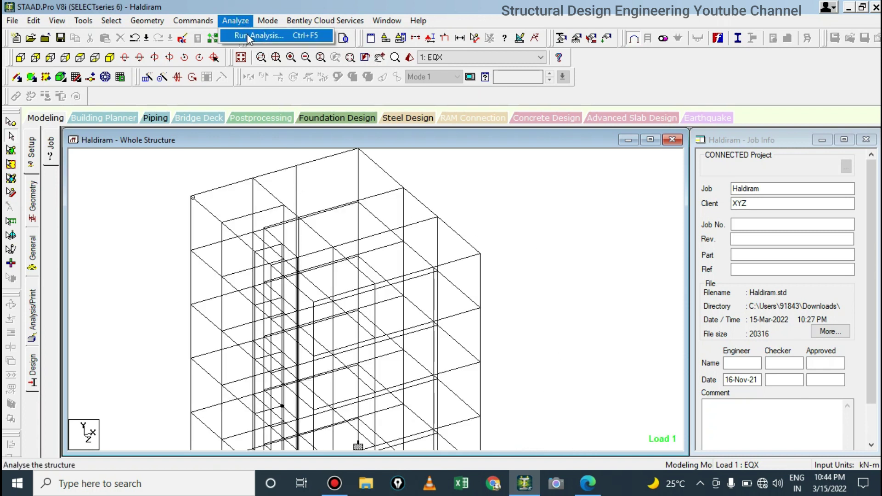
click(248, 37)
click(364, 256)
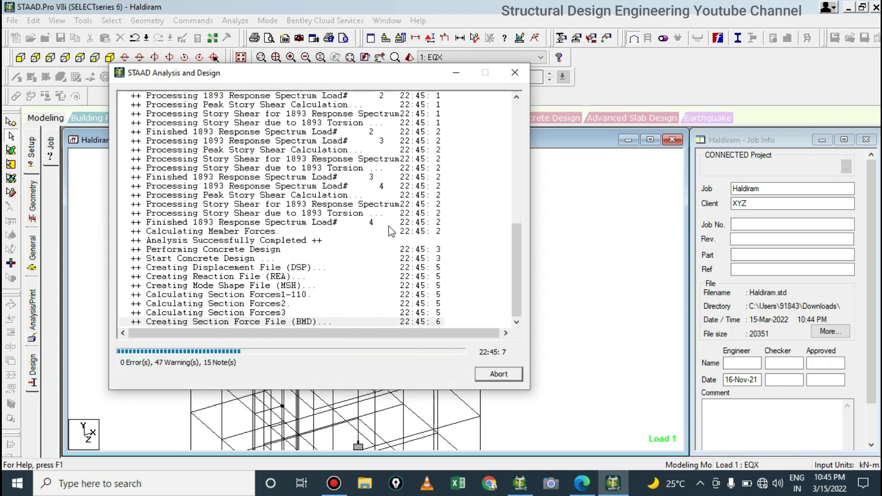
click(514, 73)
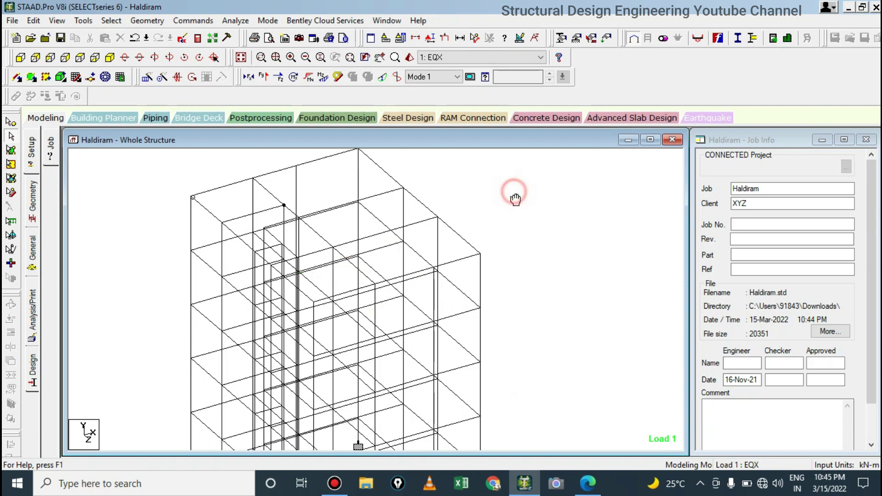
Zoom in and out on the frame to inspect it.
scroll(512, 193, up, 2)
scroll(504, 236, up, 2)
scroll(502, 234, down, 1)
scroll(490, 249, down, 1)
scroll(495, 235, up, 1)
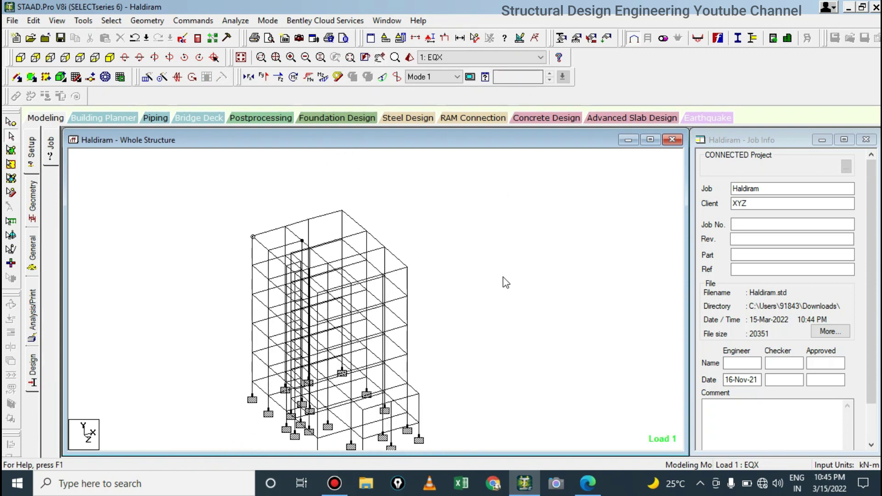
scroll(491, 256, up, 1)
scroll(490, 271, up, 1)
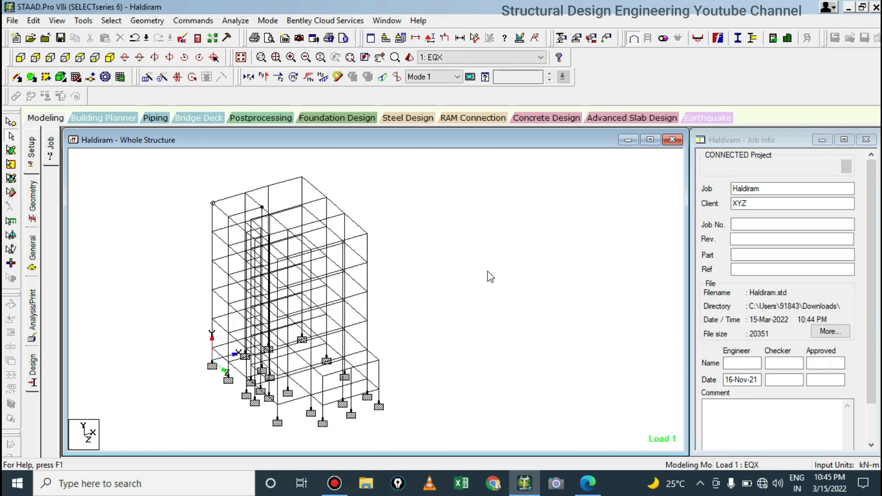
scroll(176, 385, up, 2)
scroll(226, 354, down, 1)
scroll(258, 354, up, 1)
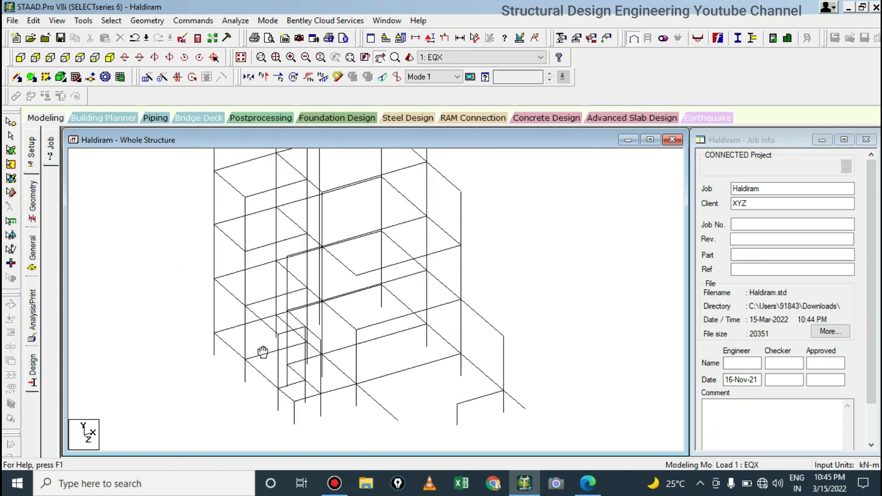
scroll(248, 360, up, 1)
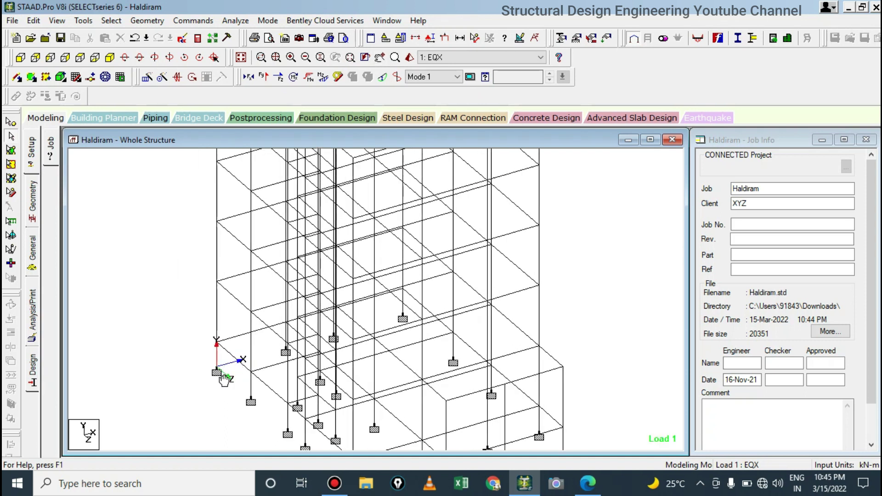
scroll(230, 370, up, 1)
scroll(225, 373, up, 1)
scroll(252, 354, down, 1)
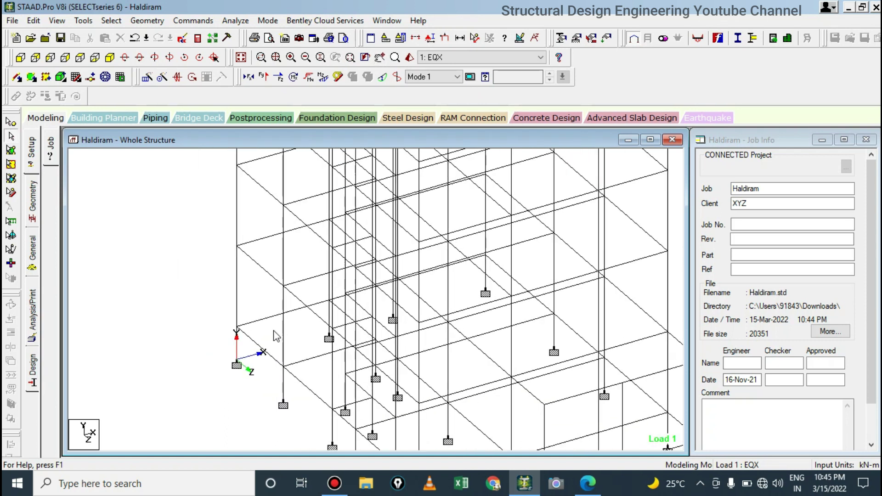
scroll(275, 326, up, 1)
scroll(264, 335, up, 1)
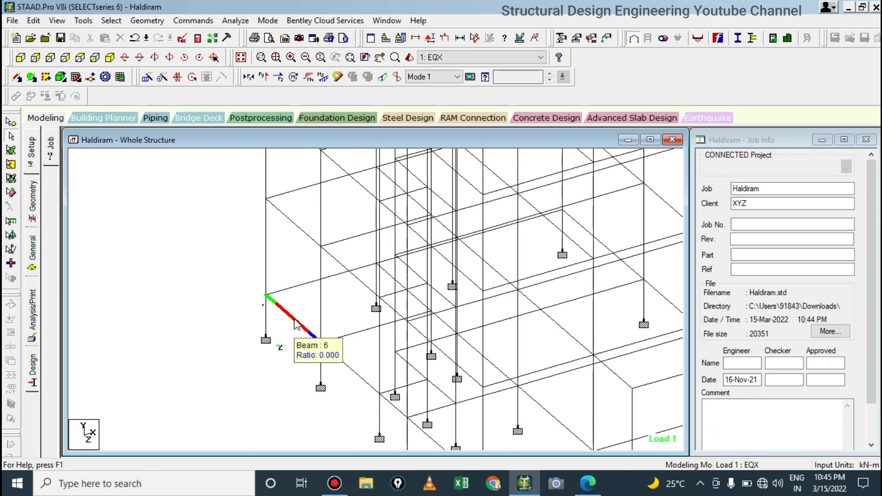
scroll(304, 350, up, 1)
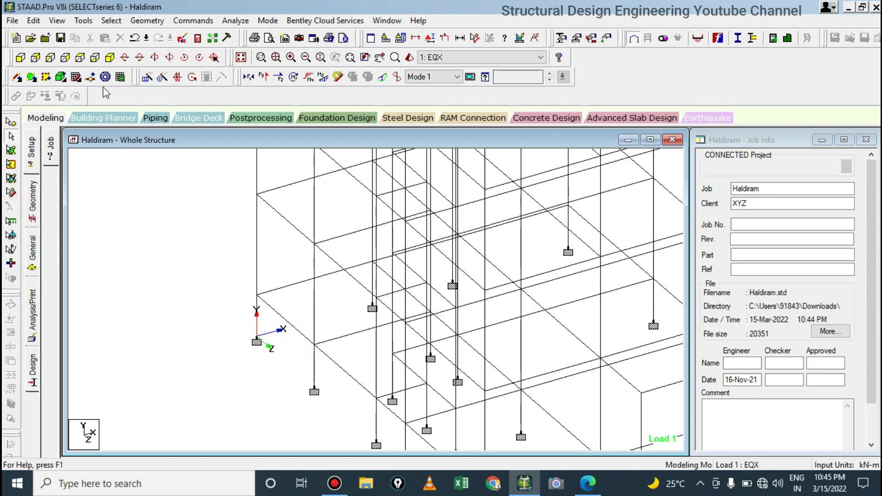
Switch to a flat 2-D elevation view and zoom in on it.
click(80, 57)
scroll(298, 391, up, 3)
scroll(337, 319, down, 2)
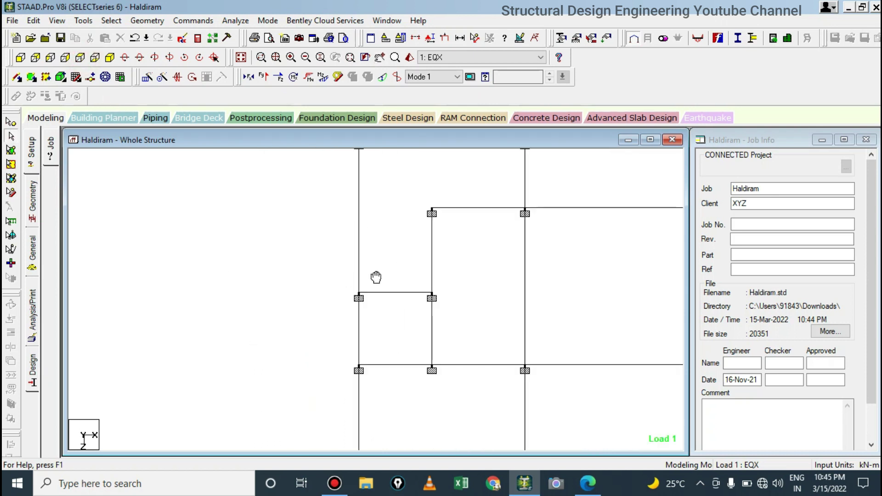
scroll(298, 368, up, 2)
scroll(312, 299, up, 1)
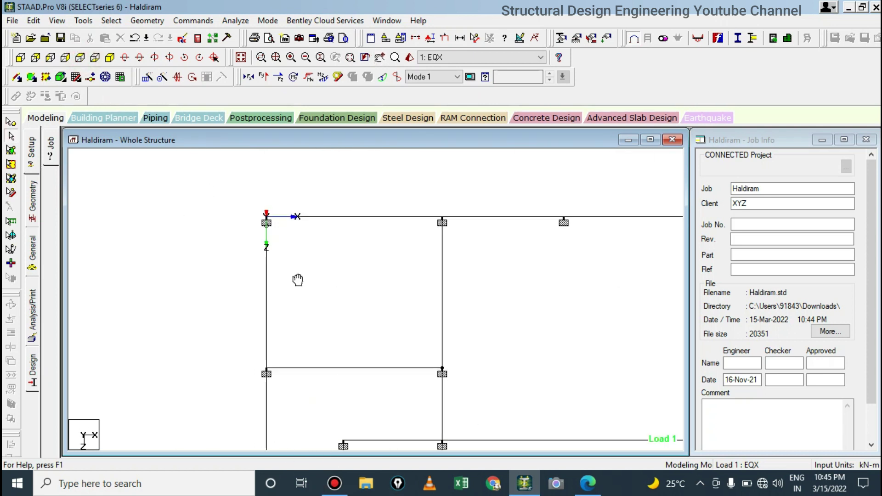
scroll(297, 278, up, 1)
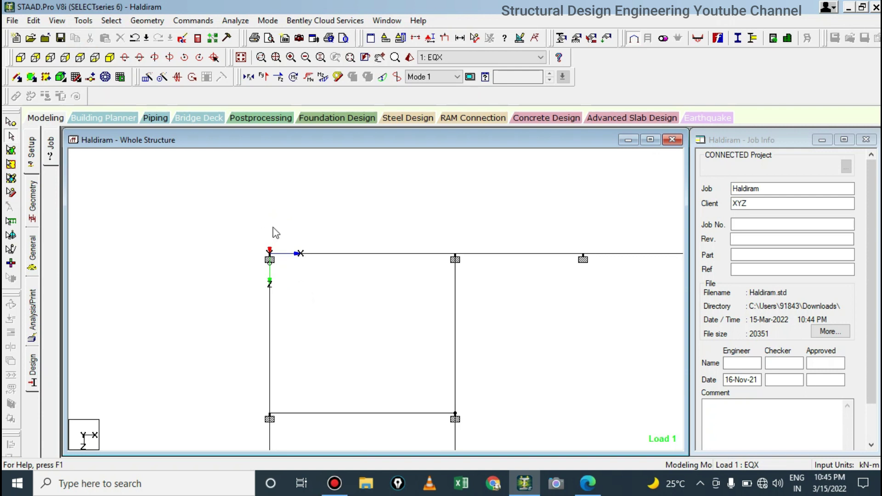
Return to the isometric view and pan to frame the lower storeys.
click(110, 61)
scroll(315, 373, up, 2)
scroll(322, 321, up, 2)
middle_drag(300, 304, 297, 284)
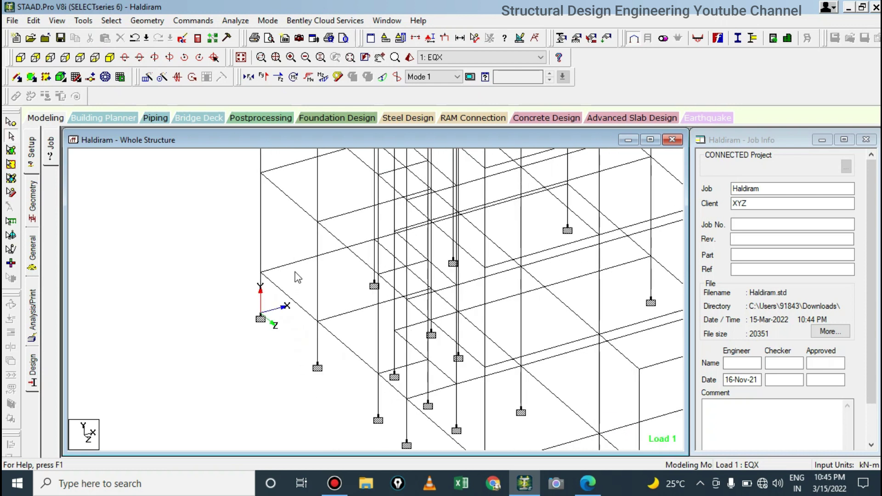
mouse_move(301, 272)
middle_down()
mouse_move(275, 305)
mouse_move(278, 294)
middle_up()
mouse_move(274, 264)
middle_down()
mouse_move(176, 222)
mouse_move(285, 290)
mouse_move(305, 259)
mouse_move(254, 281)
middle_up()
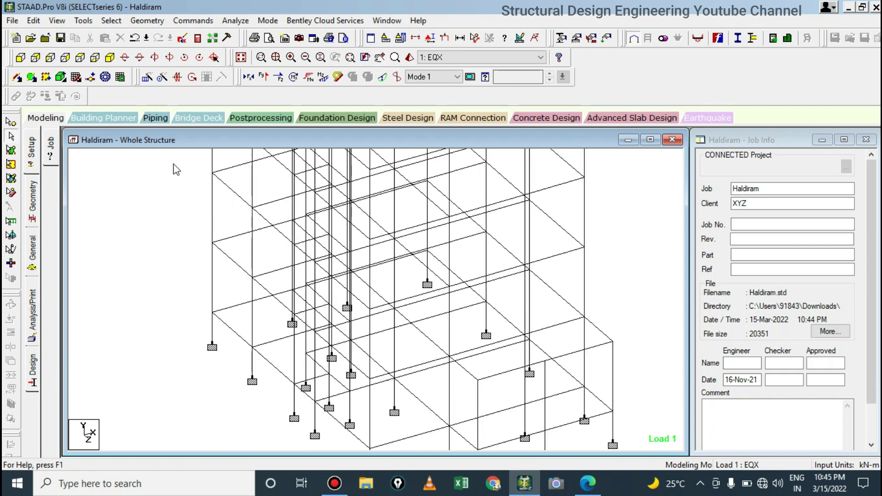
Add a four-node plate on the left face, confirming deletion of old results.
click(31, 77)
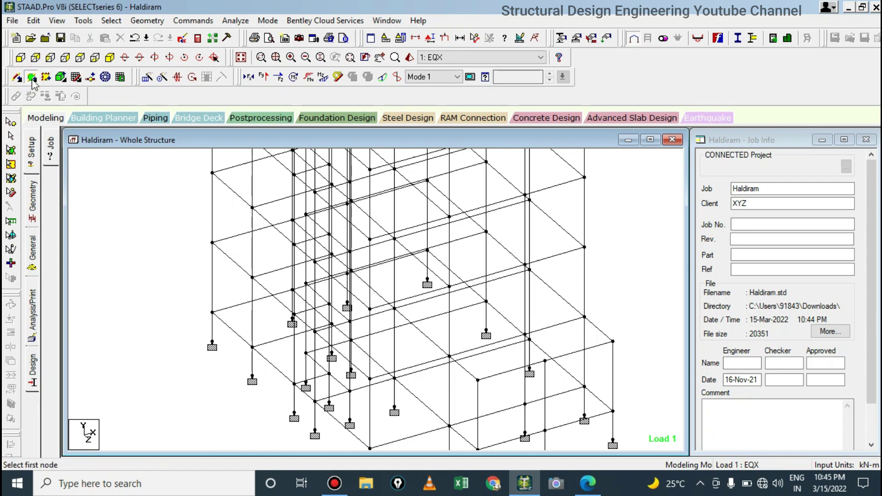
click(213, 312)
click(252, 347)
click(252, 277)
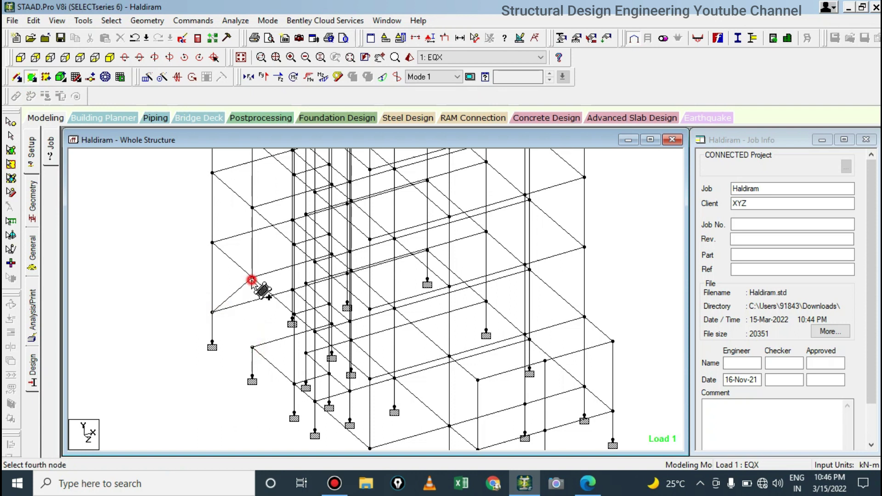
click(213, 244)
click(481, 270)
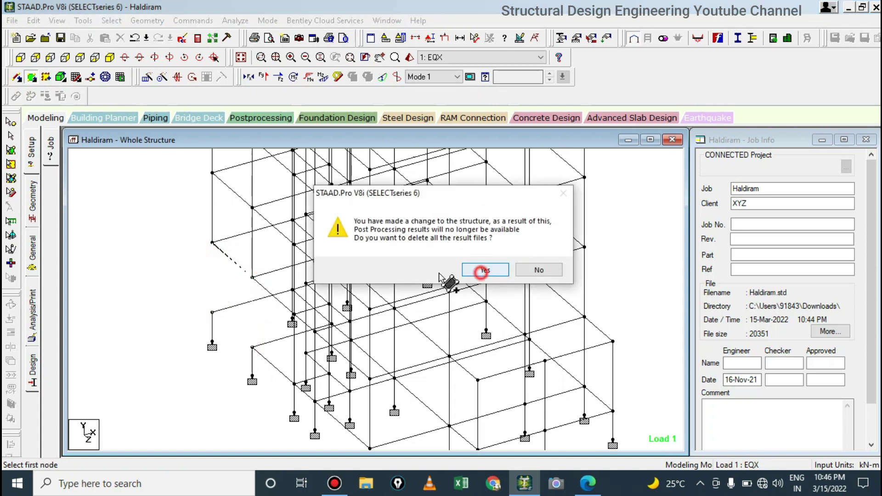
Pan down to the lower bays and add a second four-node plate.
scroll(338, 305, up, 1)
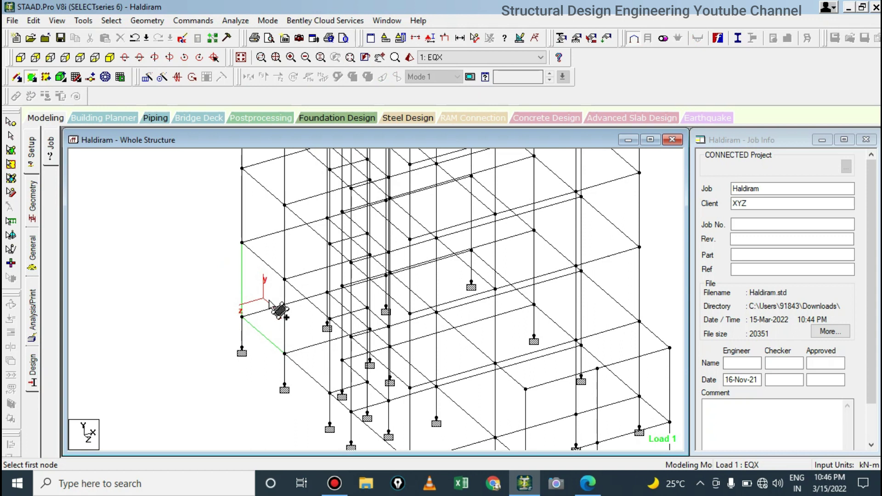
scroll(309, 256, up, 2)
scroll(413, 340, up, 1)
scroll(423, 345, down, 1)
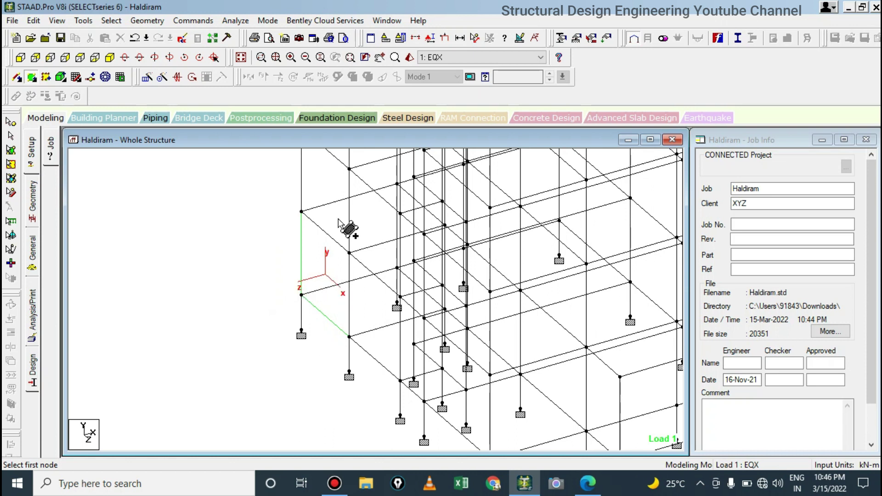
middle_drag(419, 270, 393, 359)
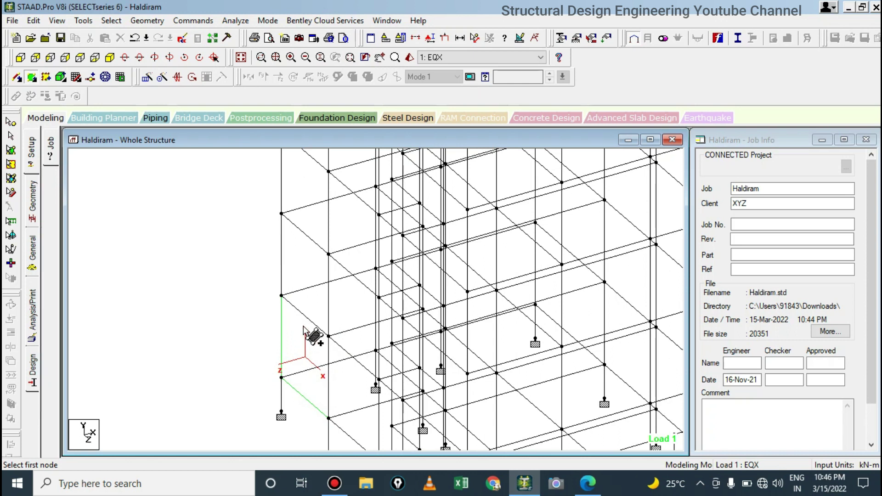
click(282, 295)
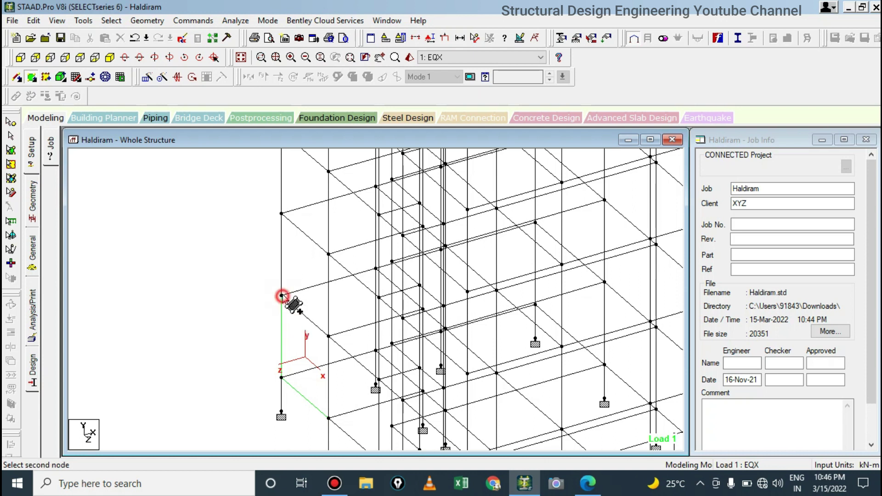
click(282, 213)
click(328, 254)
click(328, 336)
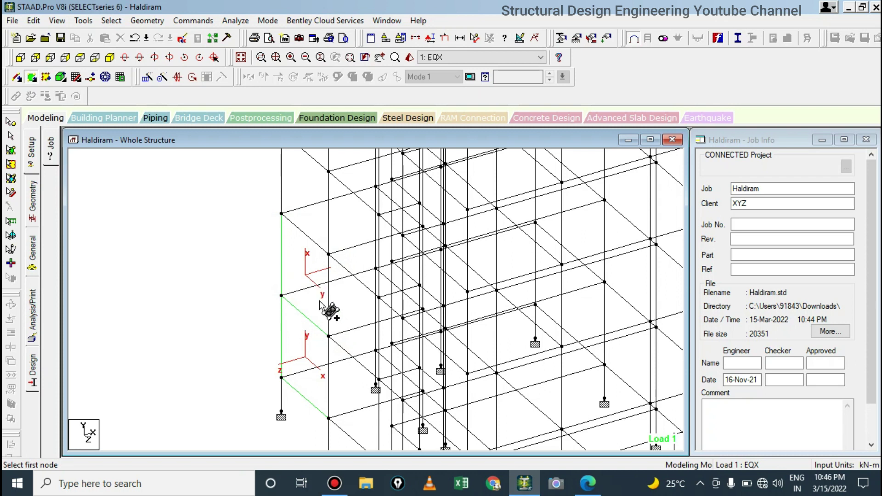
Pan and zoom the structure to reposition it in the view.
middle_drag(321, 368, 218, 391)
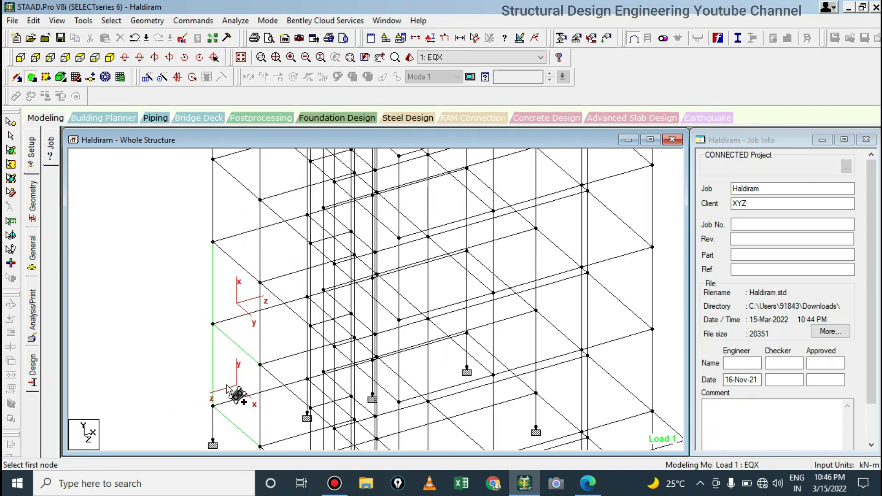
middle_drag(253, 321, 301, 305)
scroll(303, 305, down, 2)
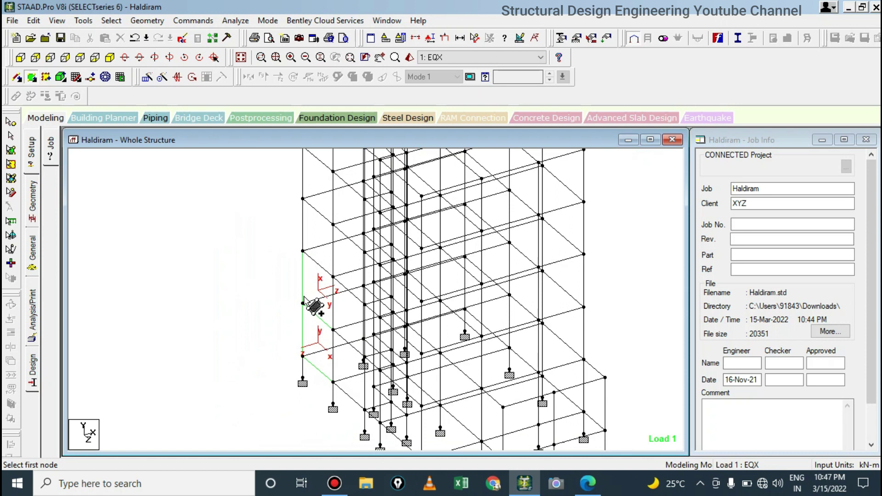
scroll(314, 305, up, 2)
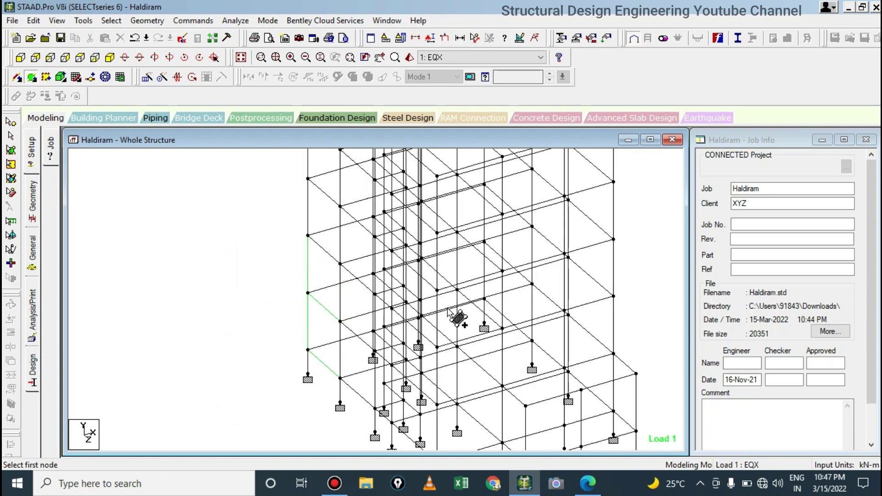
middle_drag(457, 319, 377, 339)
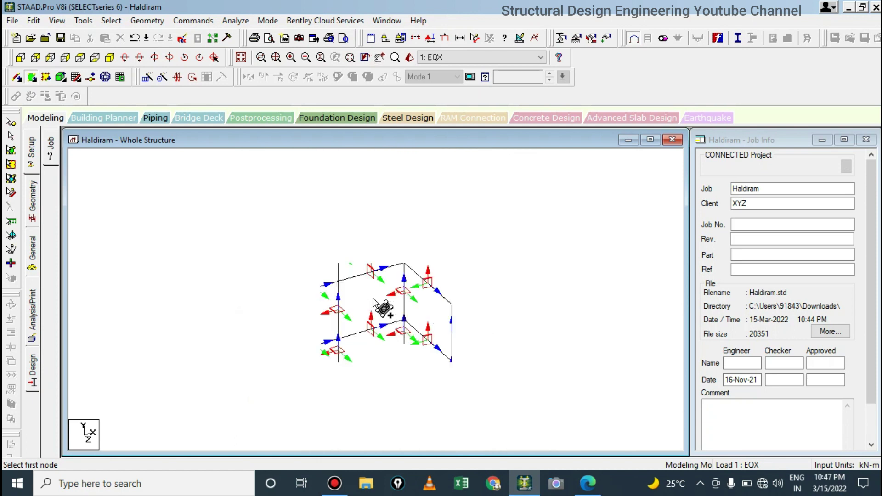
Zoom in on the Haldiram frame.
middle_drag(407, 317, 406, 319)
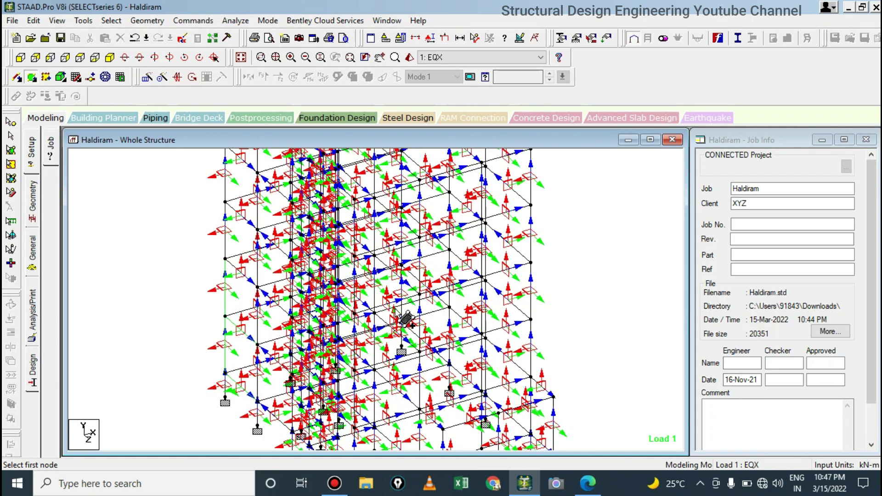
scroll(407, 318, down, 3)
scroll(408, 317, up, 2)
scroll(412, 304, up, 2)
scroll(415, 287, up, 2)
scroll(417, 287, up, 2)
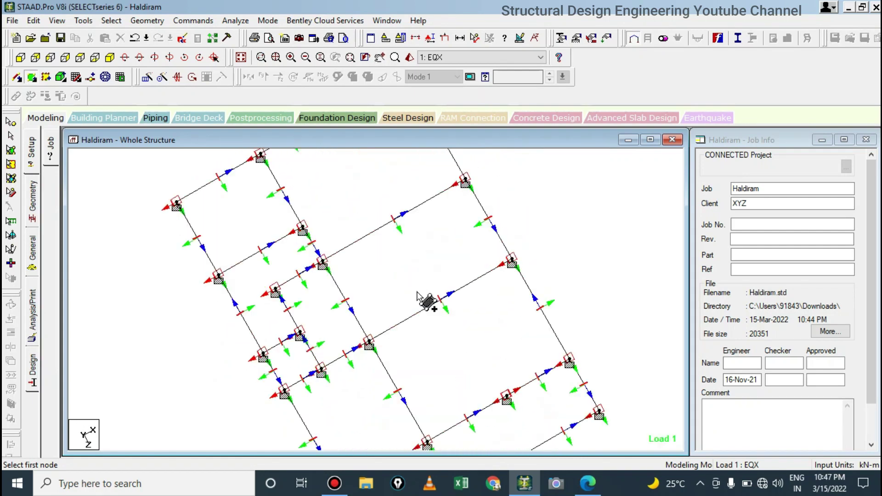
scroll(443, 276, up, 2)
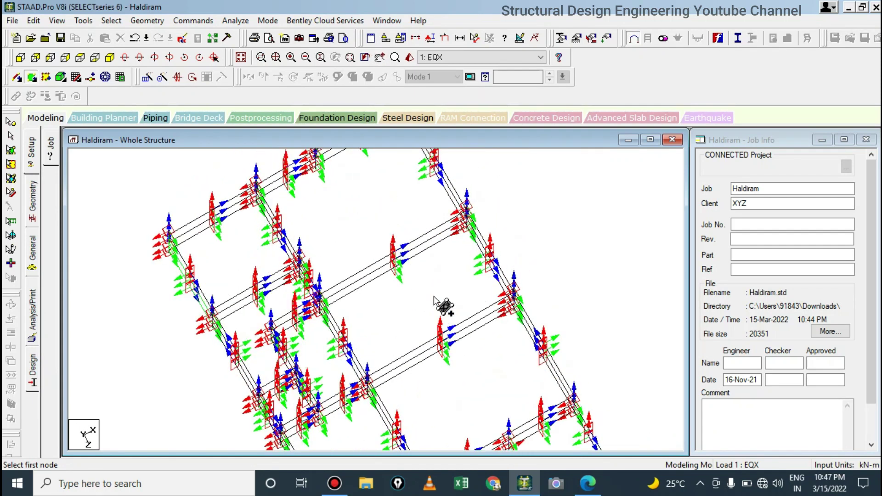
scroll(414, 306, up, 1)
scroll(369, 257, up, 1)
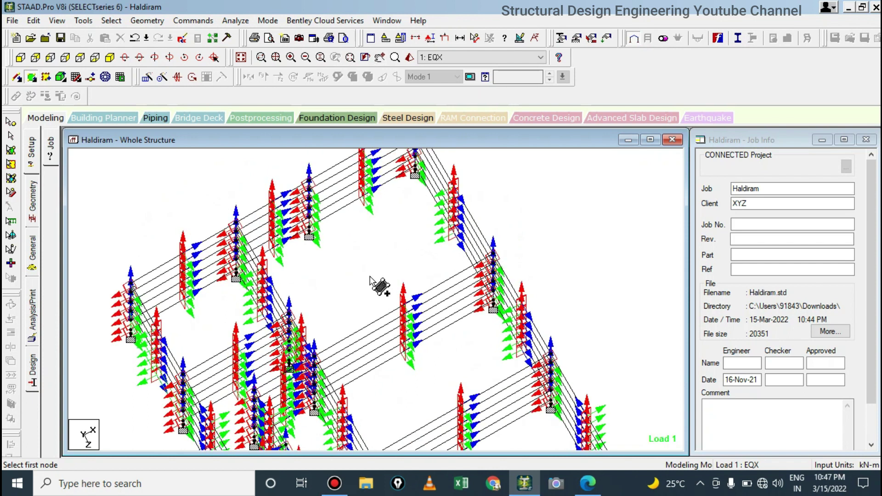
Look at the plan view, then switch to the front X-Y elevation.
click(82, 59)
scroll(378, 291, down, 1)
scroll(377, 290, down, 1)
scroll(373, 288, down, 1)
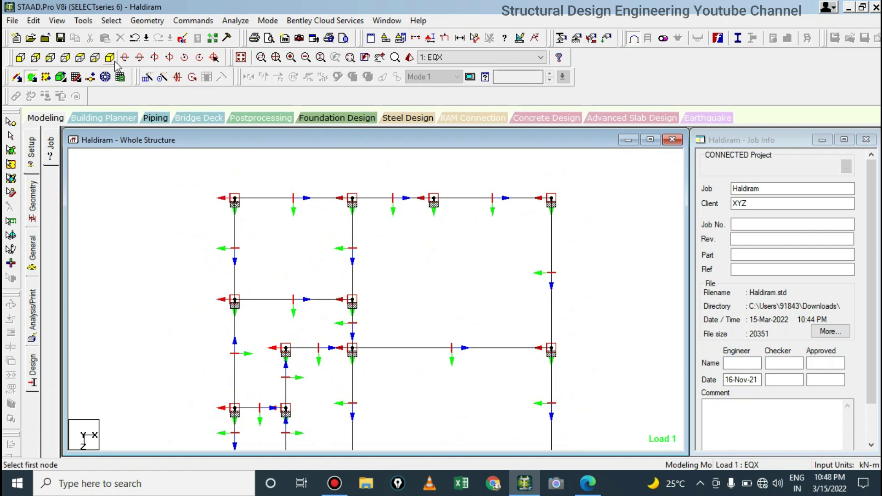
click(23, 56)
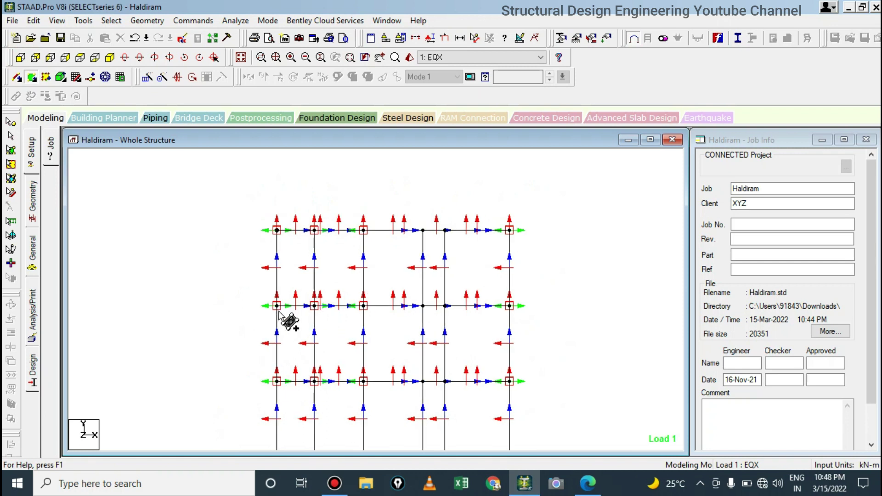
Window-select the middle floor's beams and show them in a new view window.
drag(242, 290, 541, 314)
right_click(551, 294)
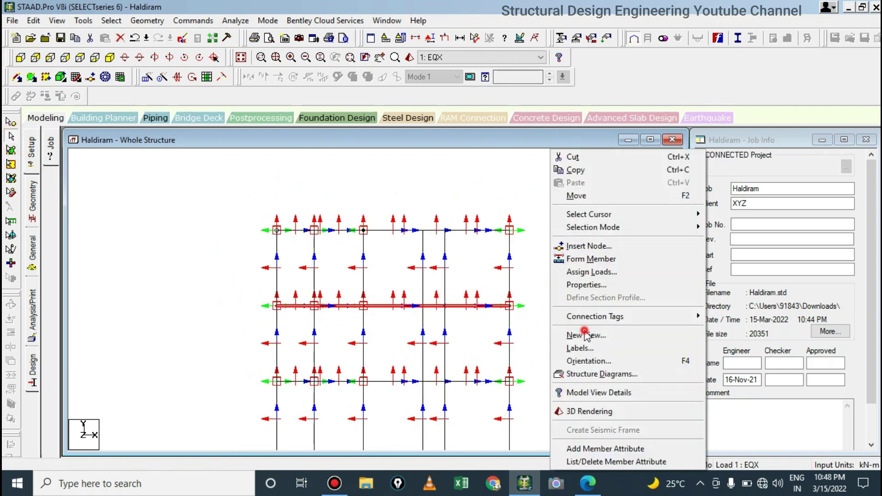
click(584, 335)
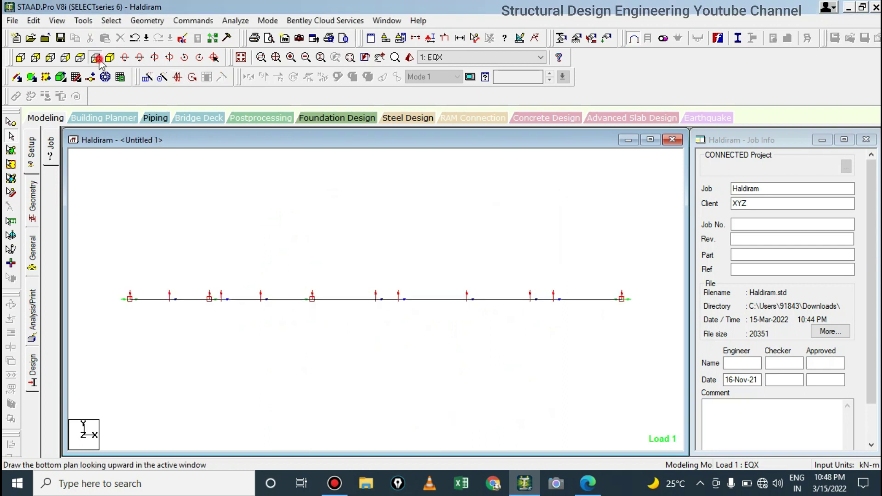
click(95, 57)
Zoom into the isolated floor, select a beam and pan the view.
scroll(384, 309, up, 2)
scroll(467, 299, up, 2)
scroll(478, 294, up, 2)
scroll(487, 292, up, 1)
scroll(521, 299, up, 2)
scroll(518, 268, up, 2)
click(510, 223)
middle_drag(510, 222, 578, 279)
Zoom back out on the isolated floor and clear the beam selection.
scroll(551, 285, down, 1)
scroll(510, 287, down, 2)
scroll(504, 277, down, 1)
scroll(498, 278, down, 1)
scroll(496, 285, down, 1)
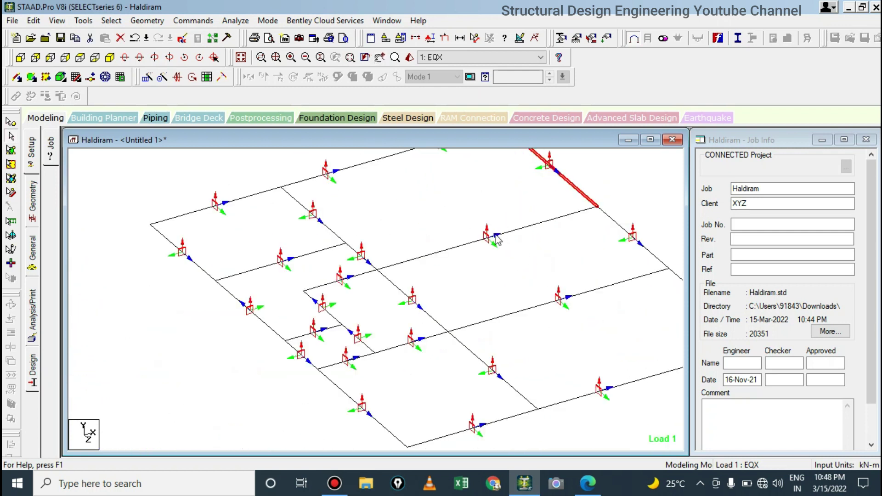
scroll(496, 236, down, 1)
scroll(469, 267, down, 1)
scroll(479, 272, down, 1)
scroll(484, 311, down, 1)
click(488, 304)
scroll(488, 299, up, 1)
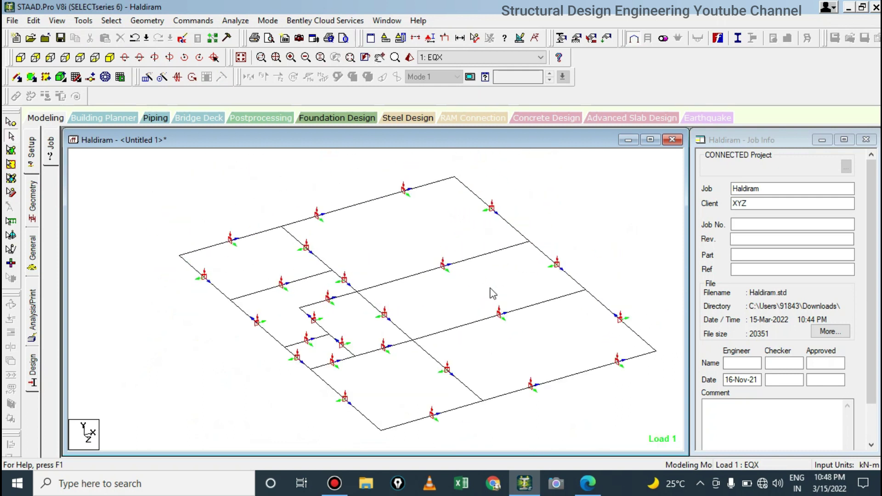
scroll(490, 294, down, 1)
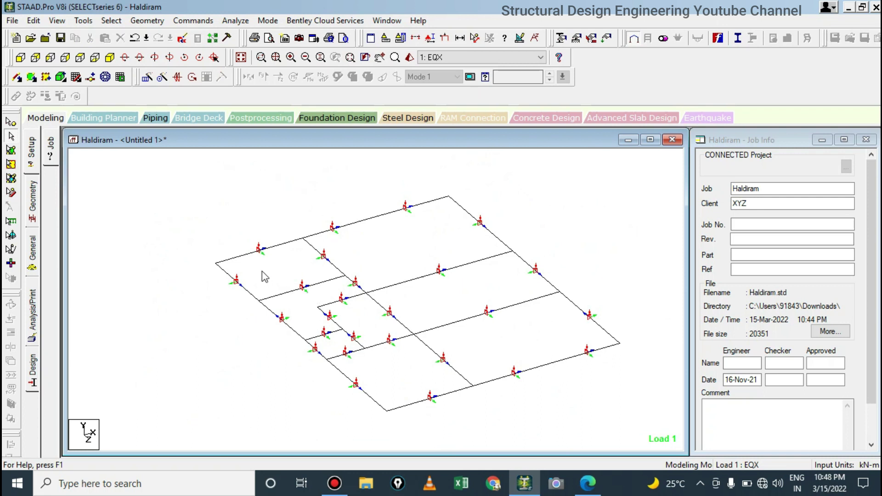
scroll(266, 271, up, 2)
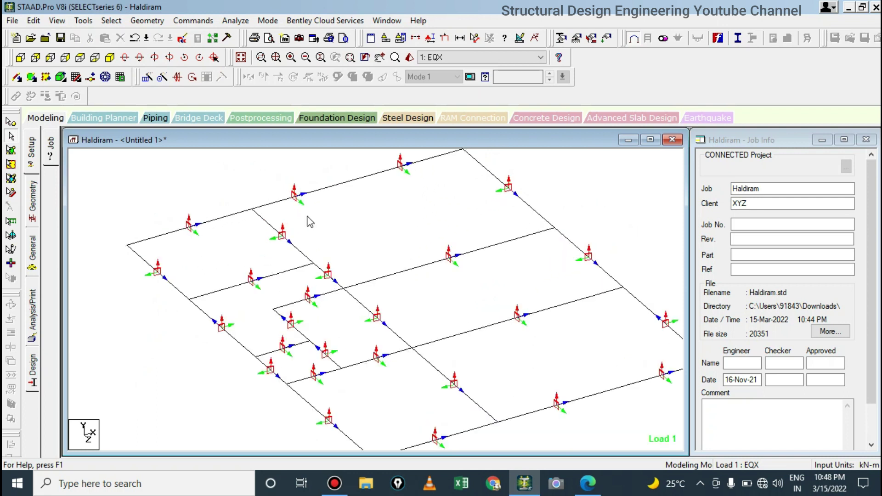
Pick beams on the floor ending with beam 173, and hide the axis symbols.
click(290, 197)
click(233, 215)
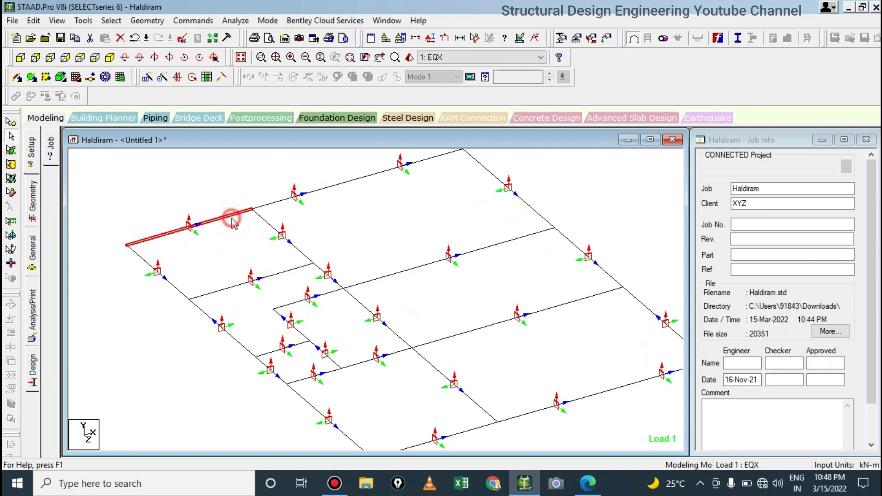
click(280, 239)
click(332, 281)
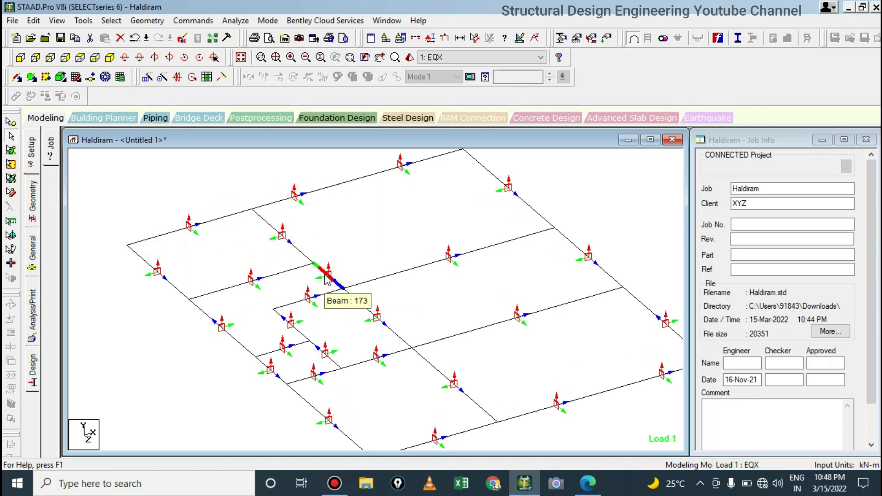
key(shift+l)
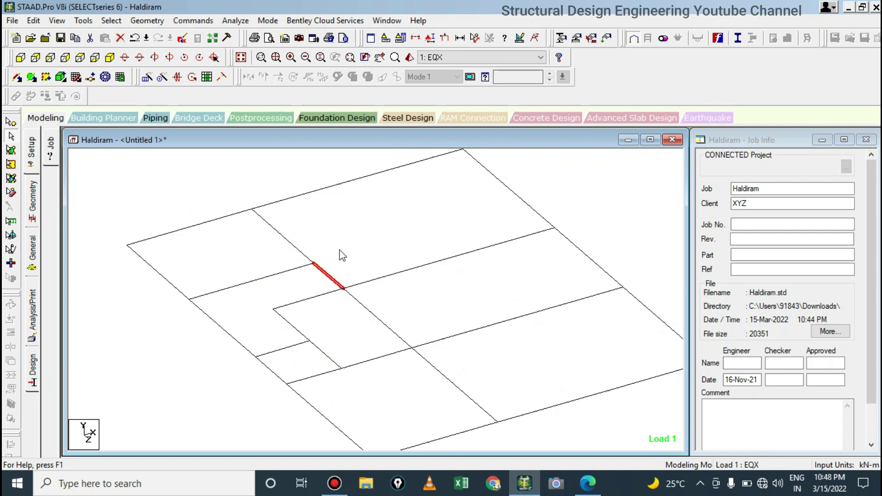
Select all beams, return to the Whole Structure view, and clear the selection.
key(ctrl+a)
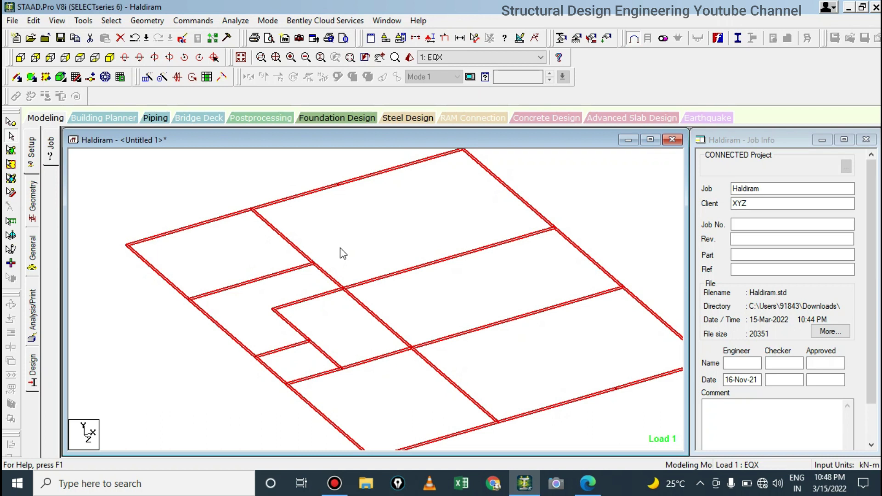
key(Left)
key(Left)
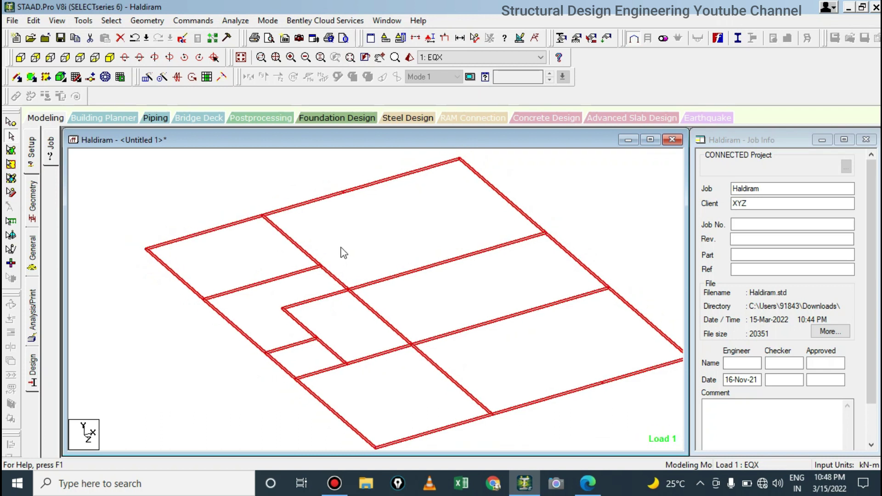
scroll(366, 249, down, 1)
click(399, 248)
key(ctrl+a)
scroll(393, 250, down, 3)
click(241, 57)
click(463, 262)
key(ctrl+a)
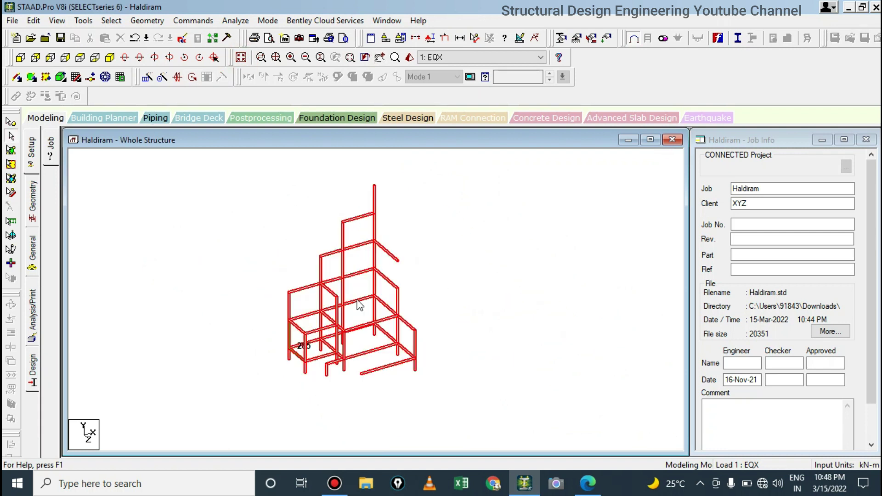
scroll(391, 309, up, 1)
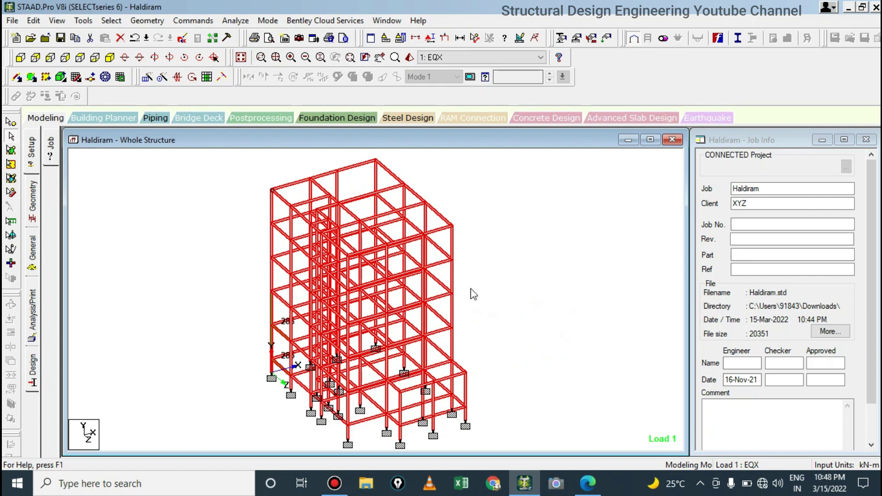
click(482, 293)
Dismiss the 'Structure has been modified' warning without saving, and glance at the File menu.
key(ctrl+F5)
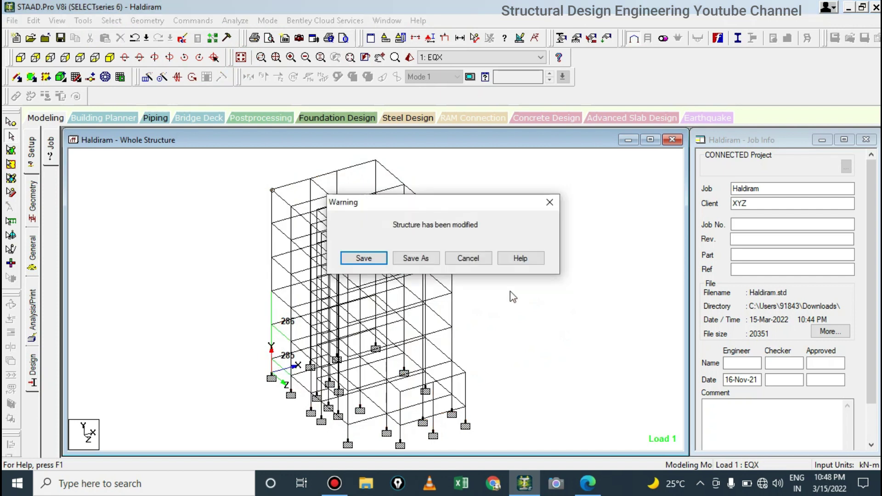
drag(439, 205, 578, 193)
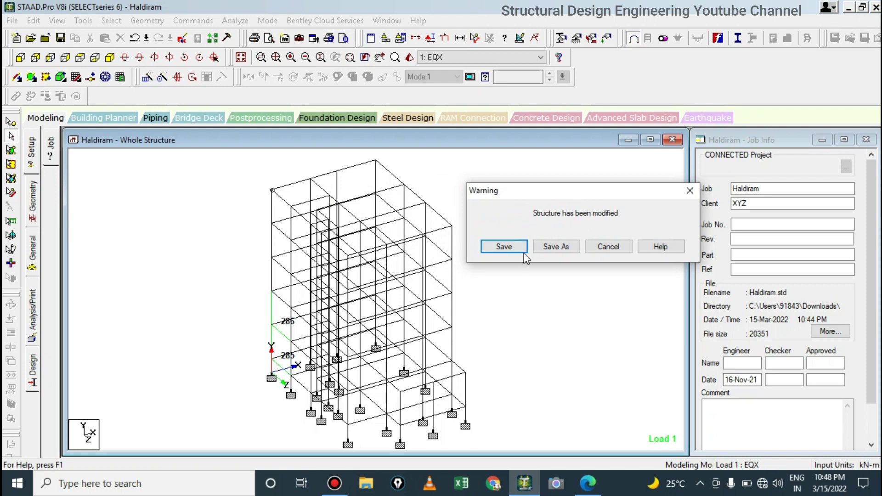
click(689, 190)
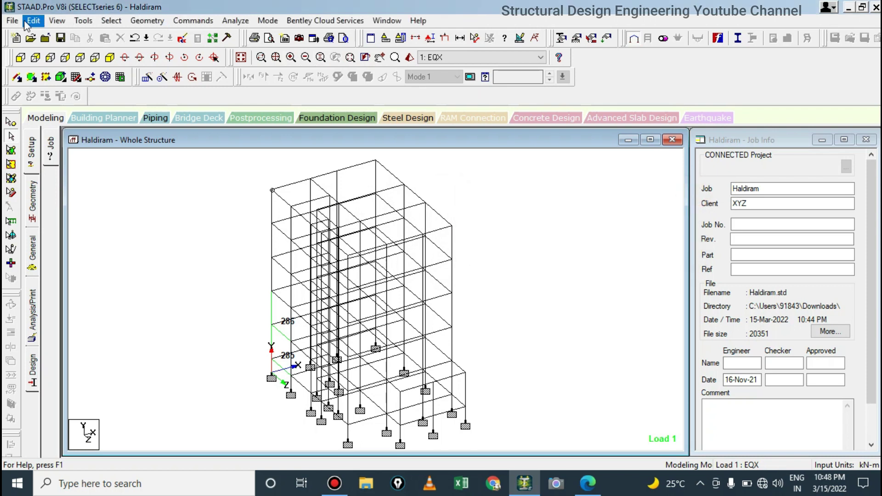
click(12, 21)
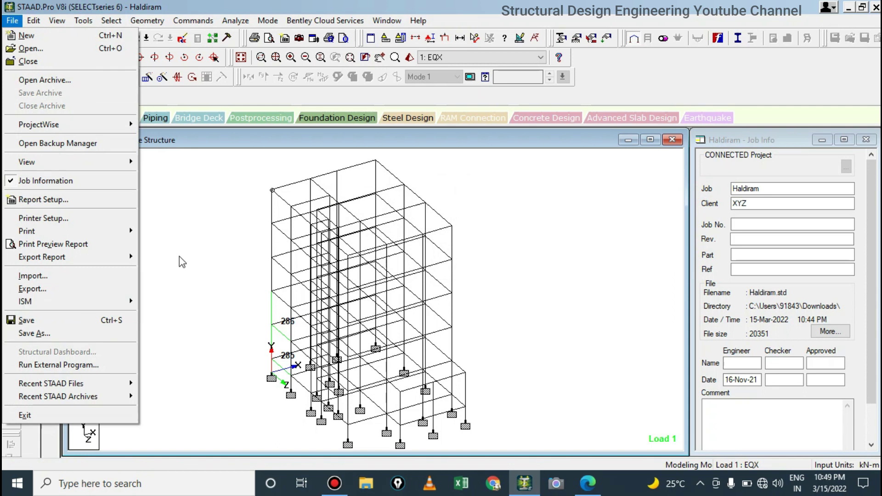
click(179, 256)
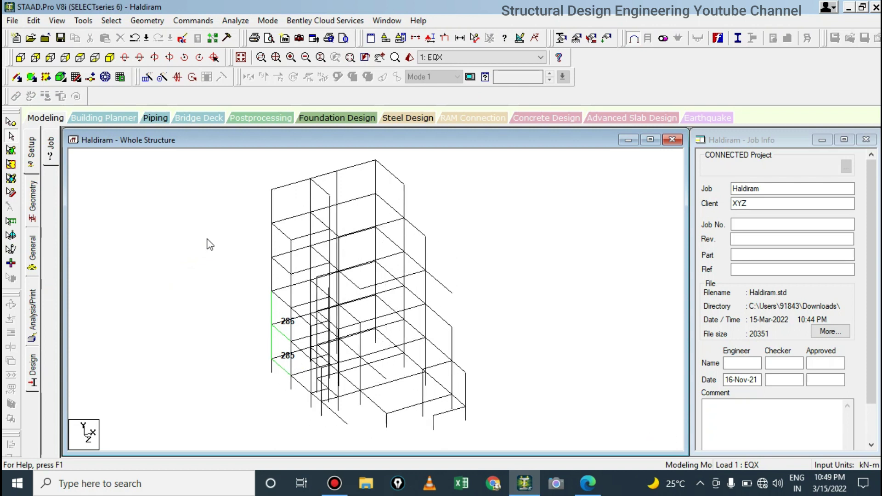
scroll(281, 303, up, 2)
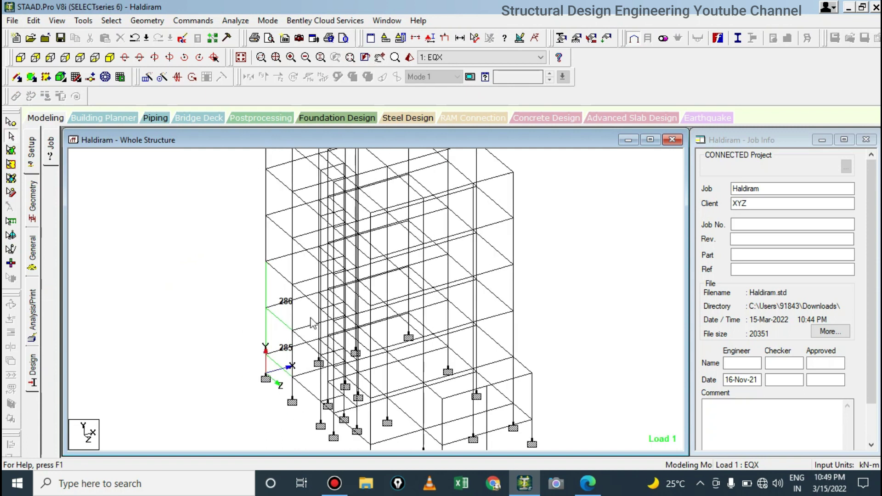
Delete the two left-edge wall plates 285 and 286 using the Plates Cursor.
click(10, 163)
click(279, 297)
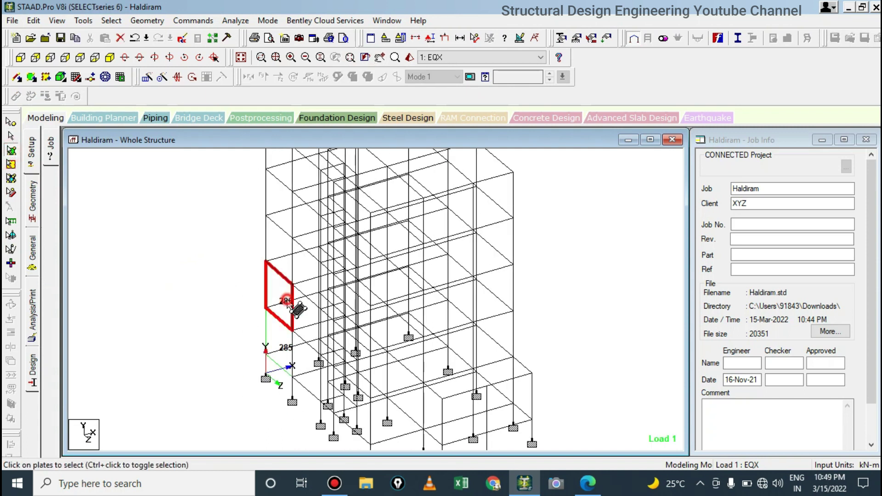
ctrl+click(279, 356)
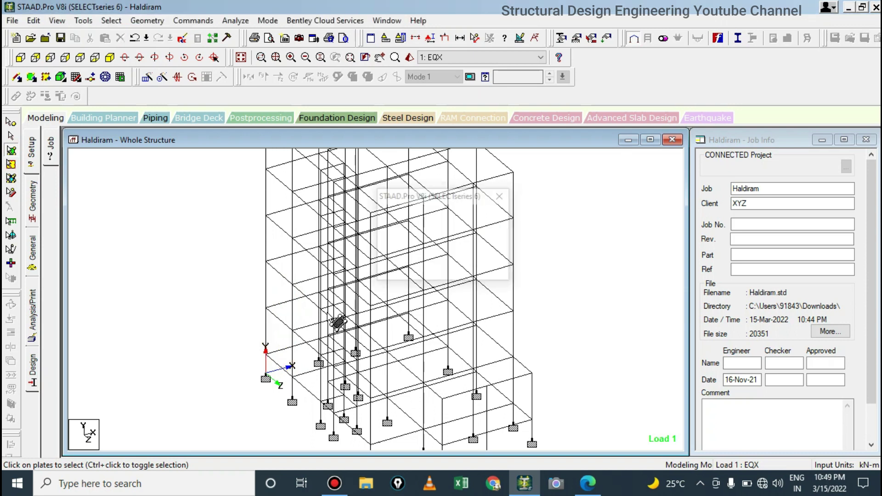
key(Delete)
Zoom in and out around the model, then redraw the structure view.
scroll(287, 375, up, 1)
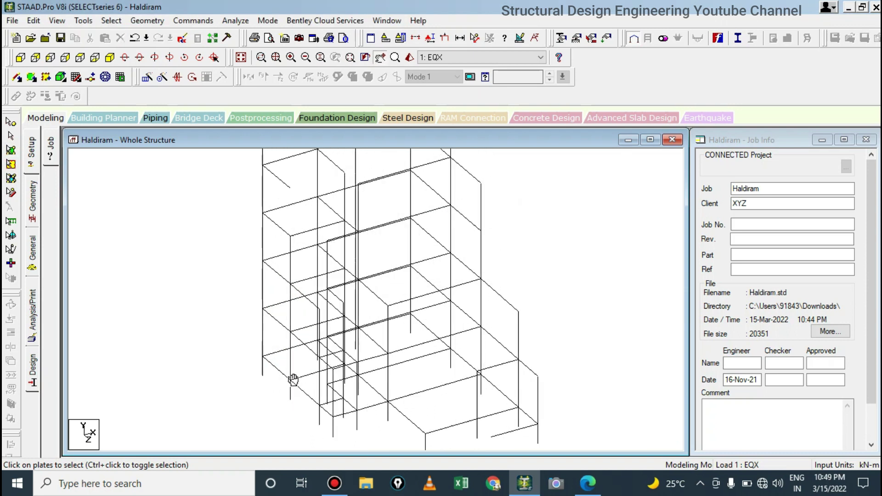
scroll(292, 373, up, 1)
scroll(294, 371, down, 1)
scroll(294, 370, up, 1)
scroll(294, 370, down, 1)
scroll(294, 369, up, 1)
scroll(295, 367, down, 1)
scroll(295, 366, down, 1)
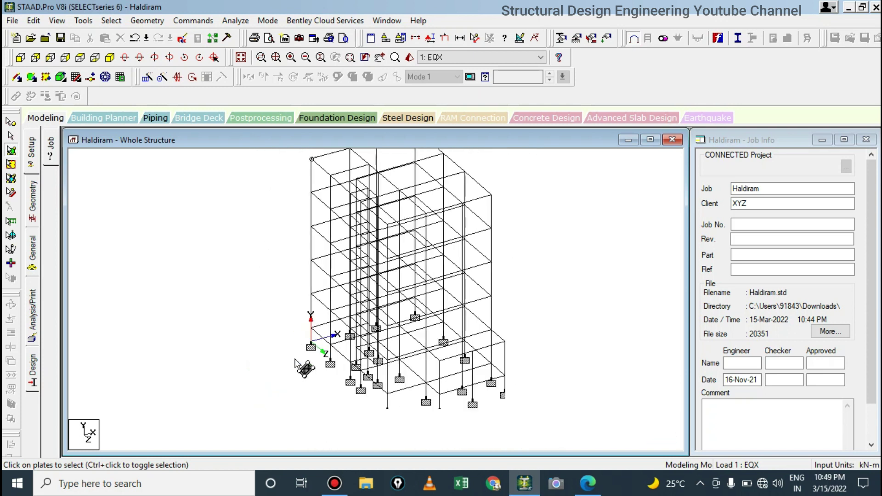
scroll(292, 364, down, 1)
scroll(285, 368, down, 1)
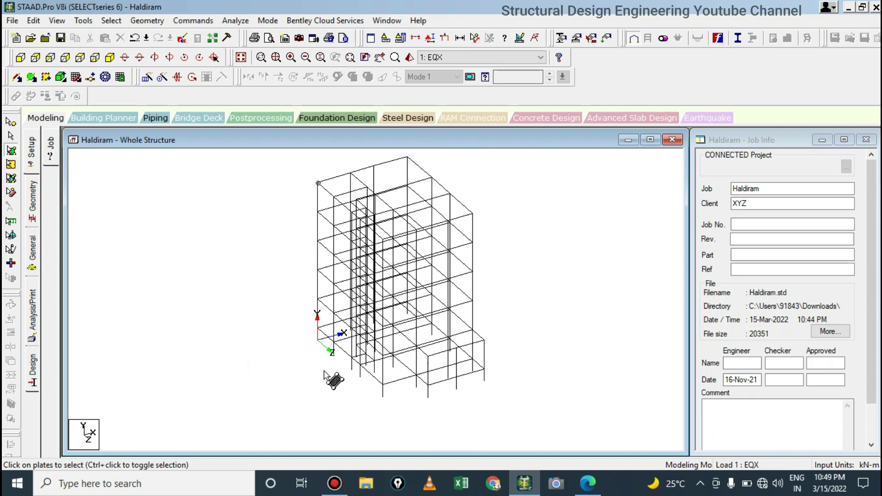
scroll(324, 370, up, 1)
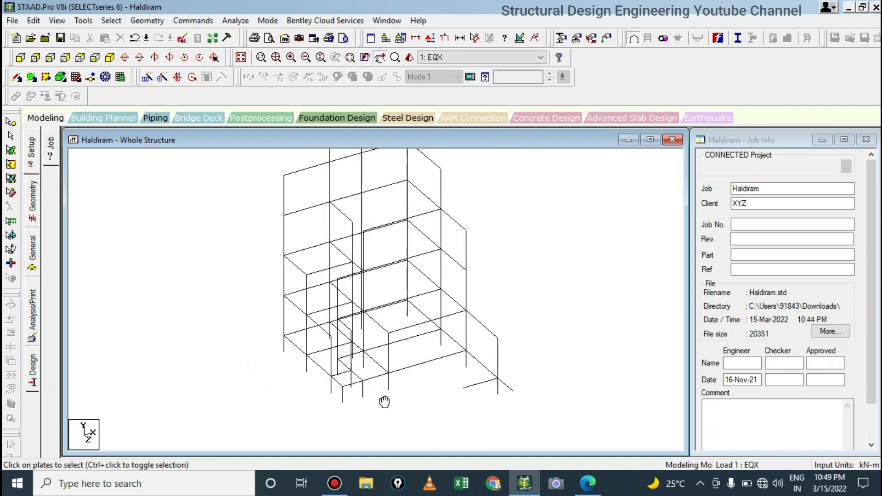
scroll(381, 395, up, 1)
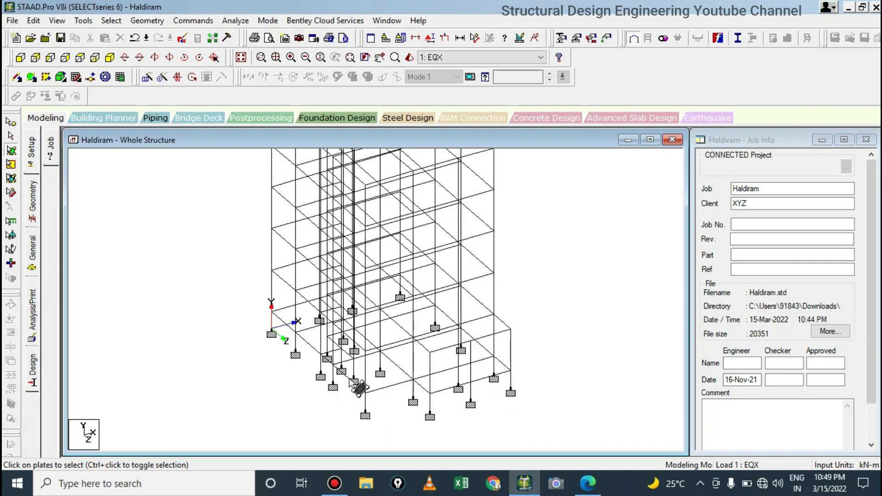
scroll(337, 340, up, 1)
scroll(344, 322, down, 2)
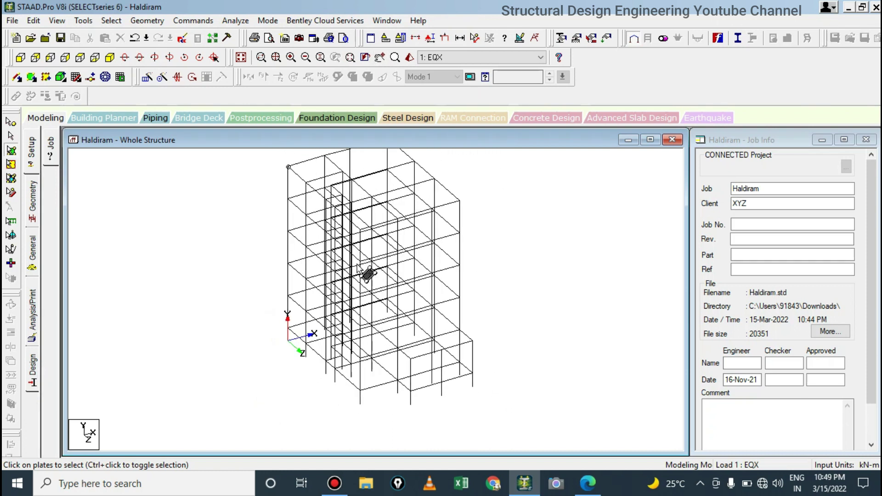
scroll(351, 273, up, 1)
scroll(327, 216, up, 1)
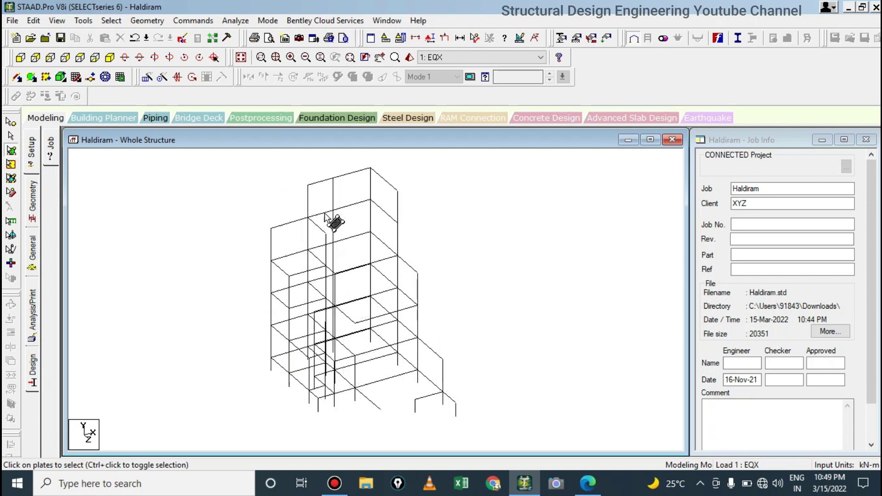
scroll(328, 336, up, 1)
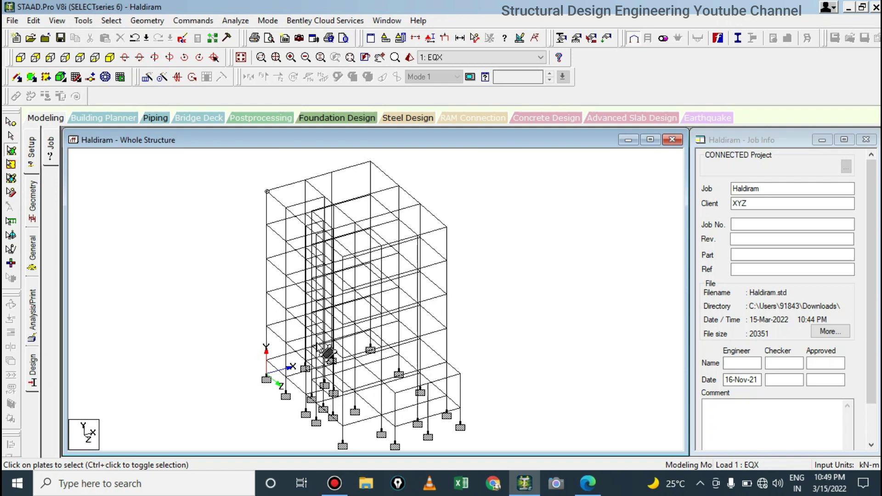
scroll(299, 353, down, 1)
click(299, 331)
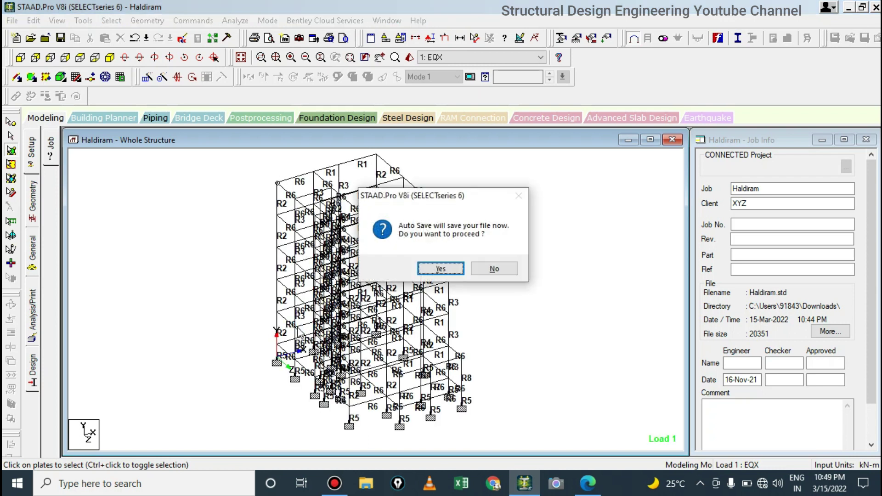
Accept auto-save and save the model, then view the Property page and return to Job Info.
click(432, 271)
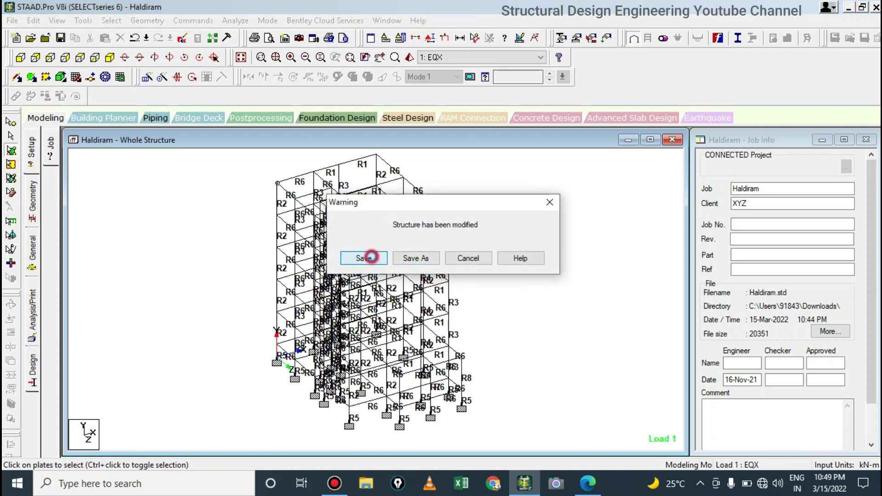
click(367, 256)
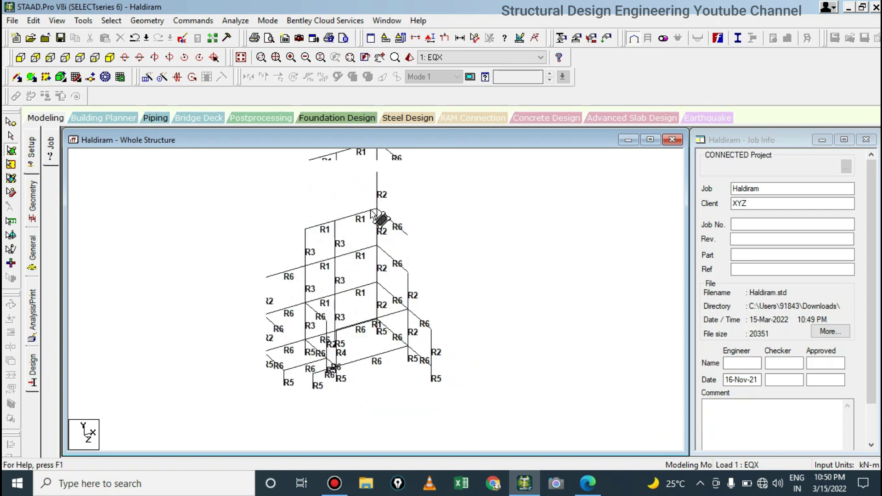
scroll(369, 265, up, 2)
click(29, 248)
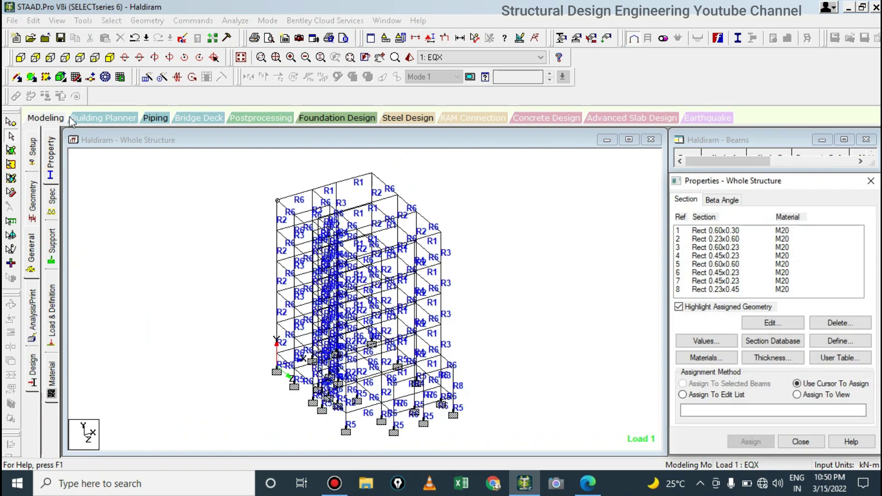
click(31, 148)
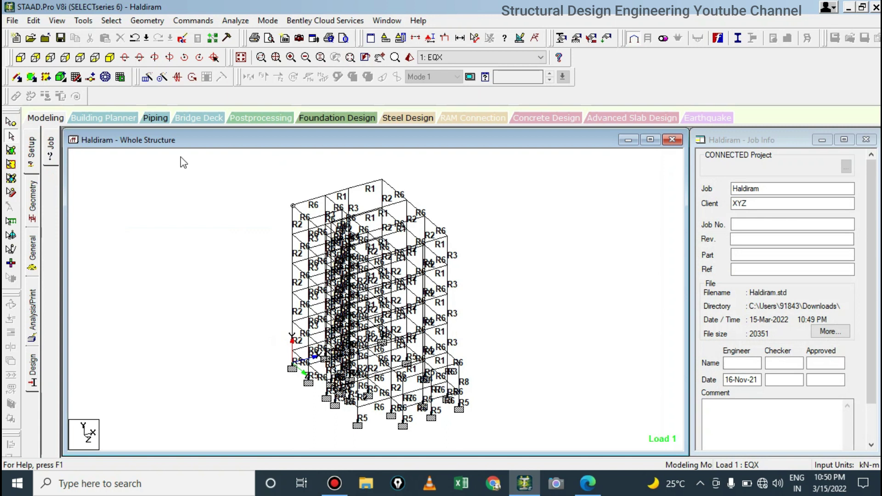
Select top beam 282, zoom out, and clear the selection to leave bare wireframe.
scroll(299, 184, up, 2)
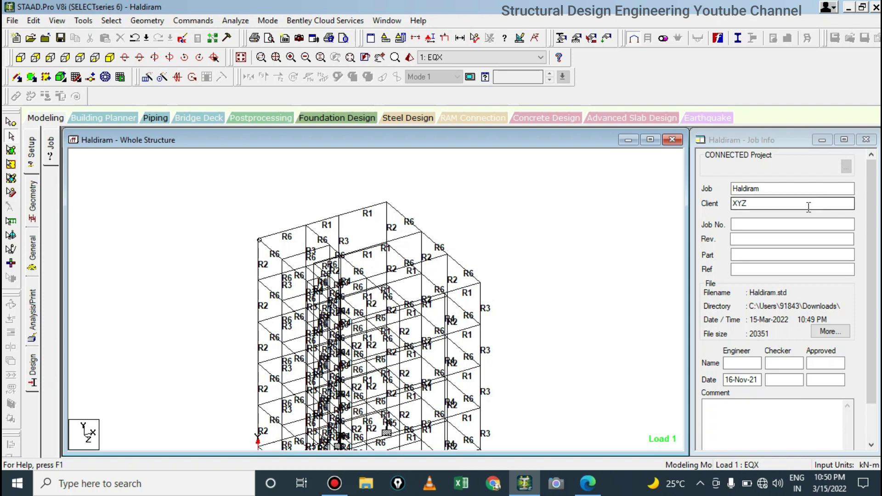
click(404, 217)
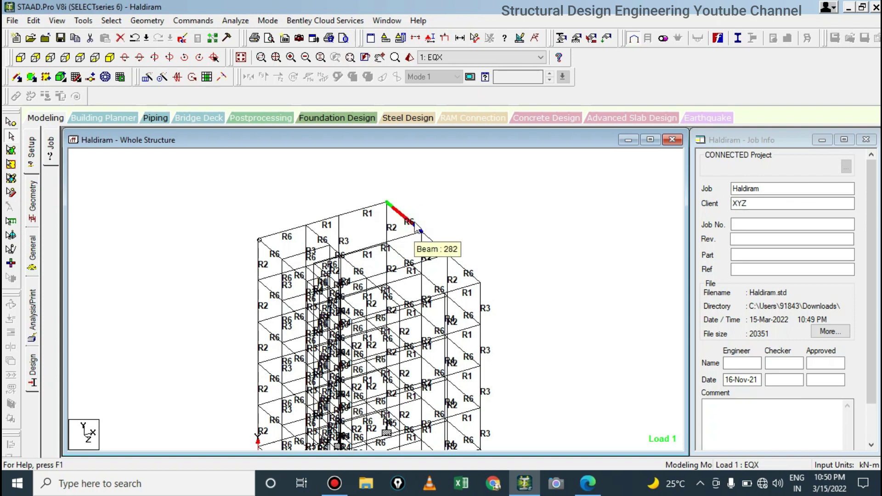
scroll(459, 230, down, 1)
scroll(499, 247, down, 1)
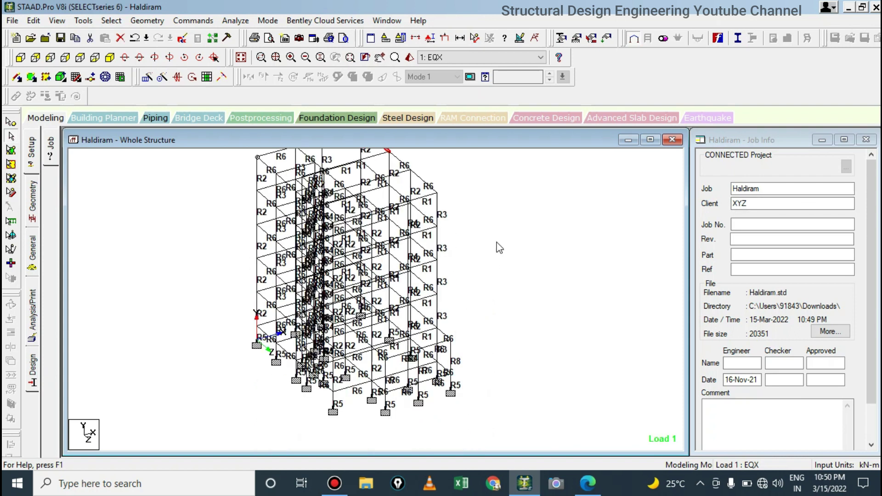
scroll(478, 284, down, 1)
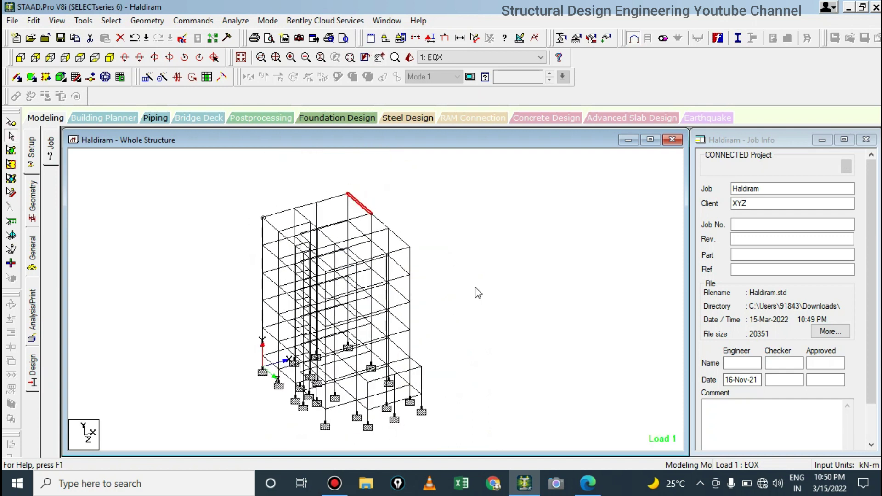
click(470, 278)
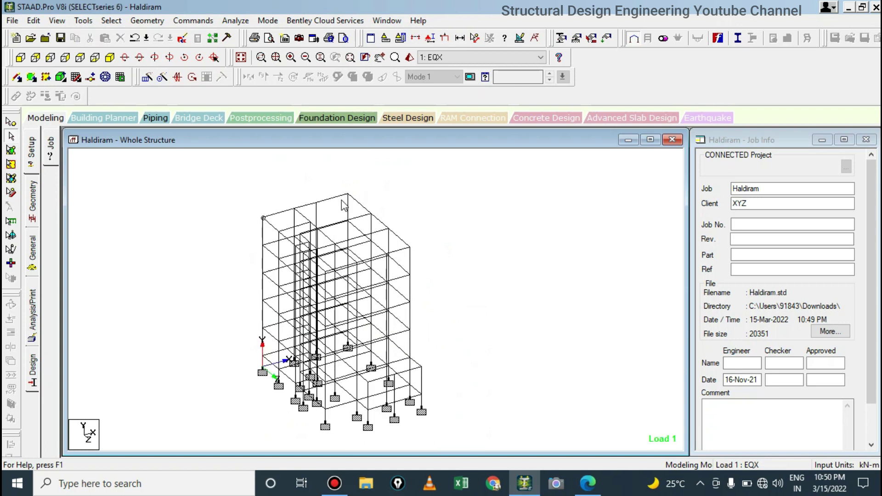
scroll(458, 299, down, 1)
Orbit and zoom the frame, then show section property labels on every member.
middle_drag(395, 366, 410, 311)
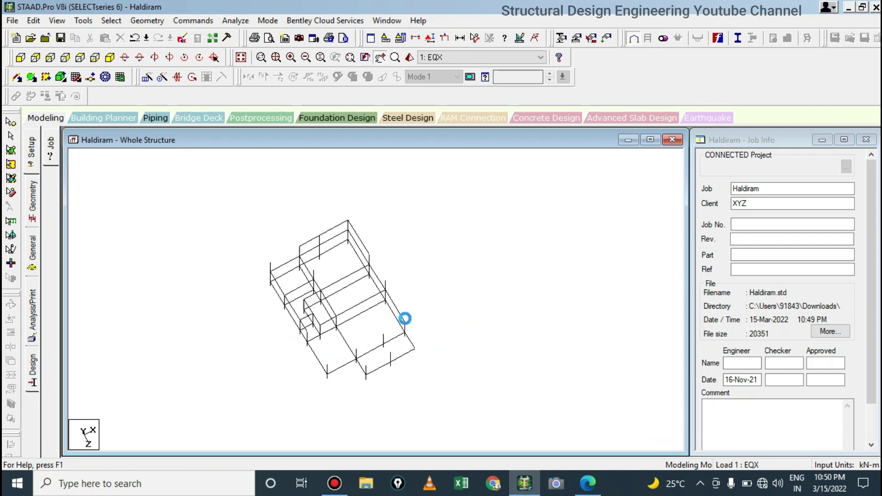
scroll(411, 299, up, 1)
scroll(410, 290, up, 1)
scroll(411, 280, up, 1)
scroll(410, 279, down, 1)
scroll(410, 279, up, 1)
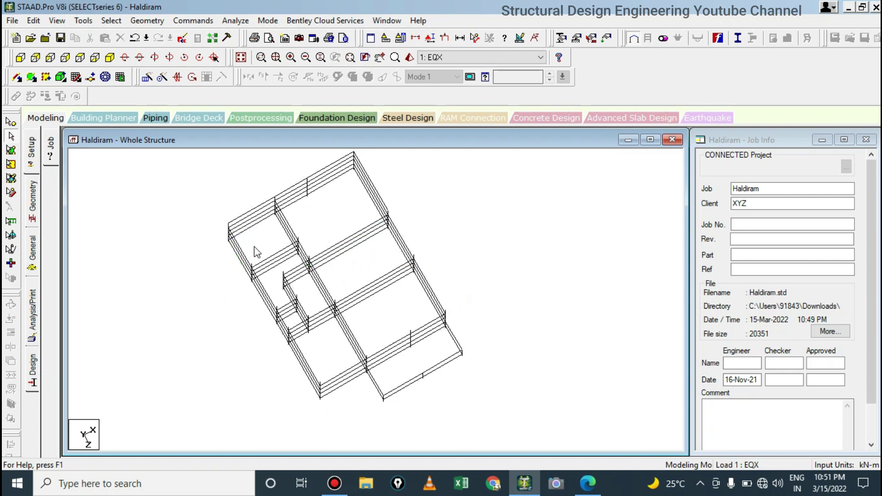
key(shift+s)
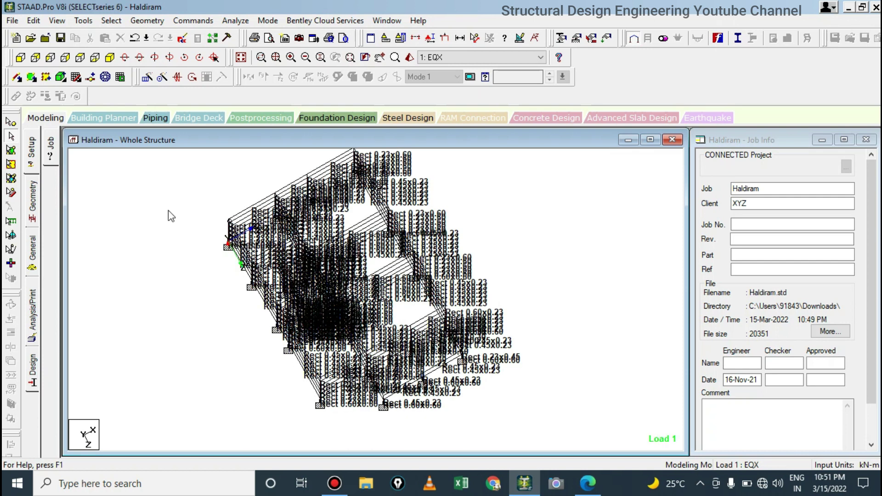
In isometric view, zoom in and inspect an upper beam and the inclined 0.45x0.23 beam.
click(110, 57)
scroll(287, 271, down, 2)
scroll(288, 271, up, 2)
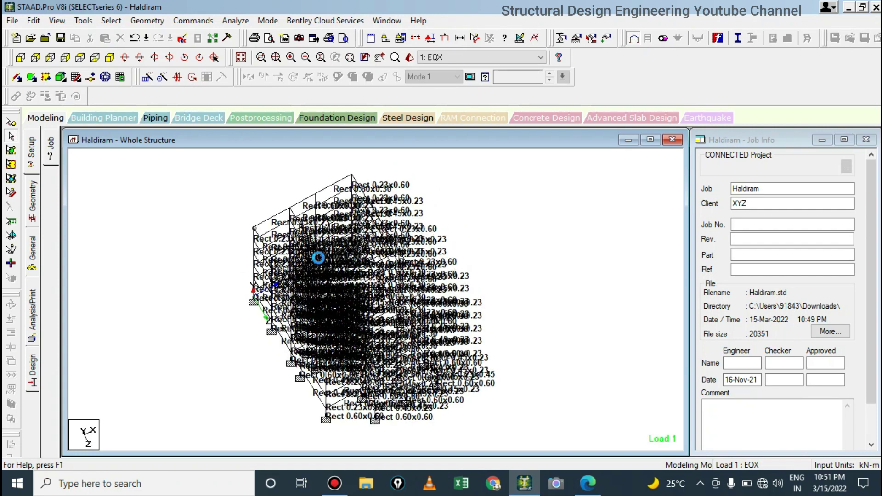
scroll(372, 199, up, 2)
scroll(372, 199, up, 1)
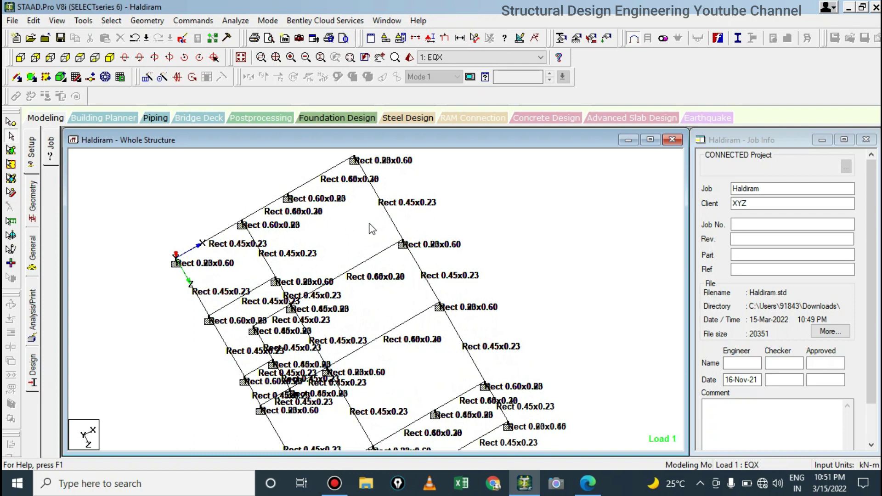
scroll(372, 229, up, 2)
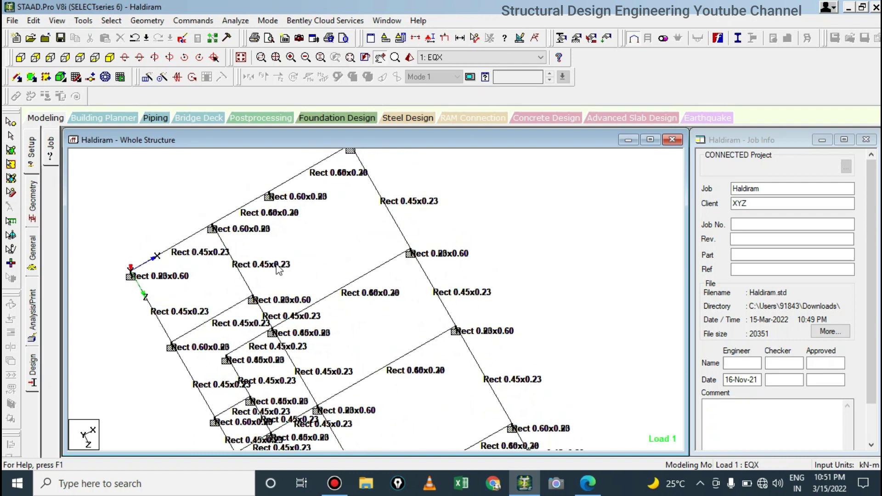
click(241, 203)
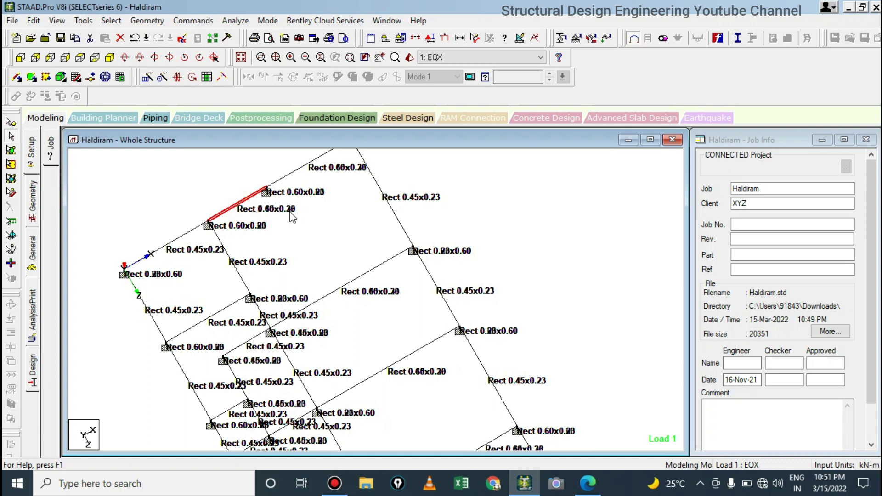
click(395, 206)
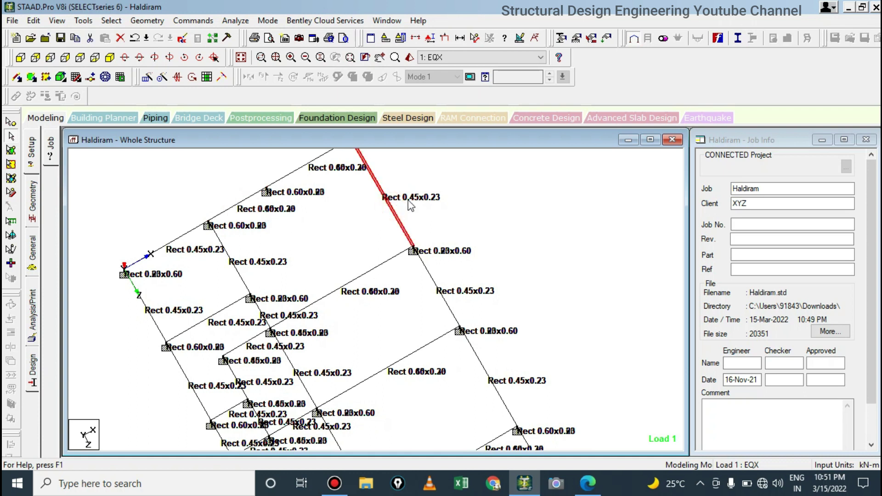
scroll(439, 209, down, 1)
scroll(443, 279, up, 1)
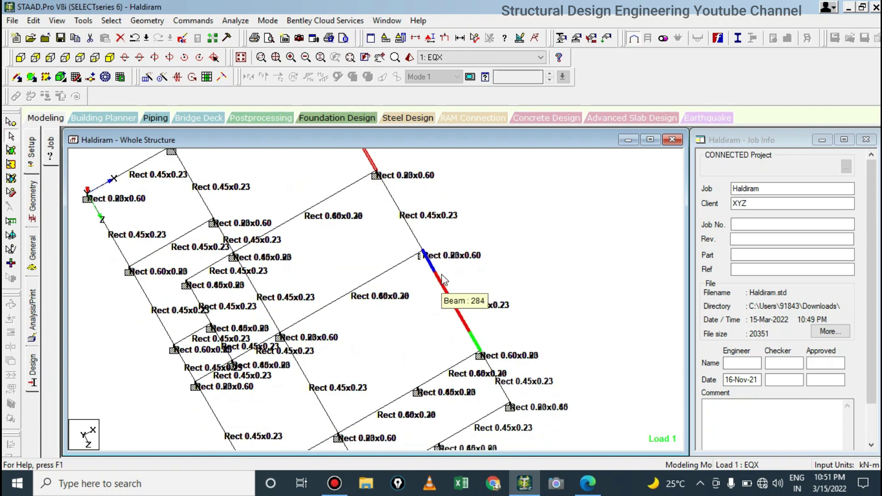
Reset to isometric, inspect a left column, rotate, then switch to the front elevation.
click(110, 57)
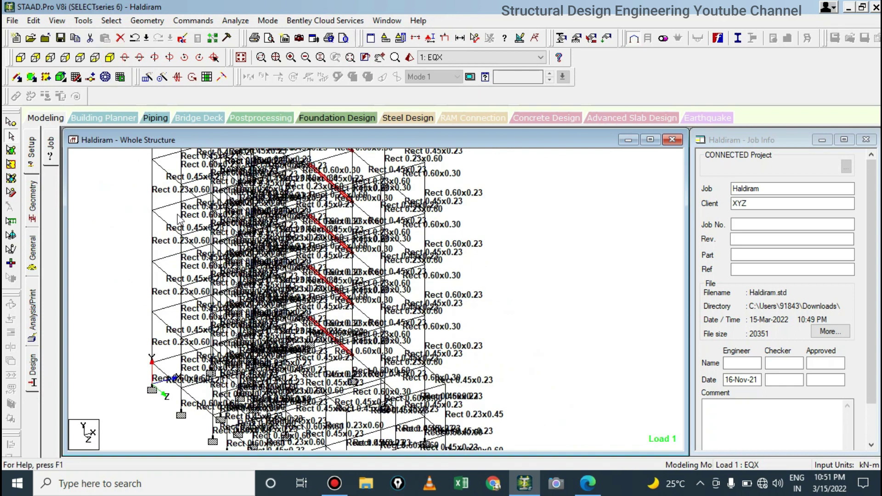
click(152, 187)
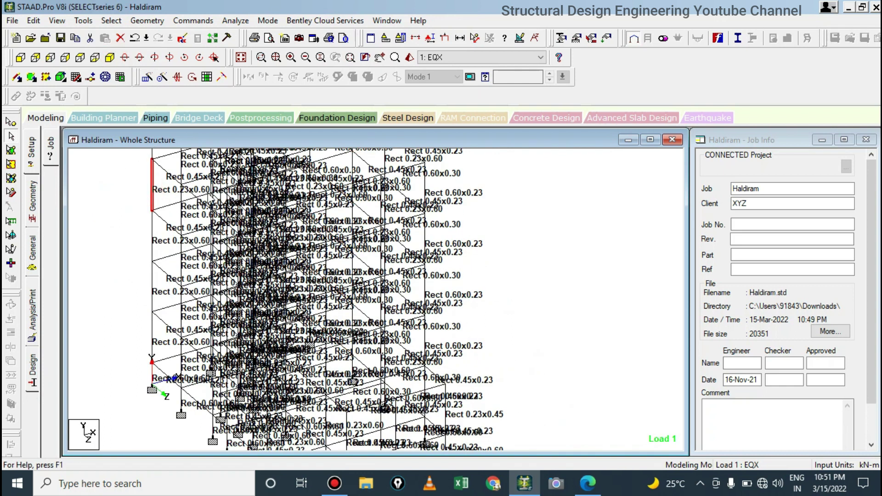
key(Left)
key(Left)
key(Left)
key(Left)
key(Left)
key(Left)
click(34, 58)
Window-select one floor's beams in elevation and view only those objects in isometric.
click(223, 199)
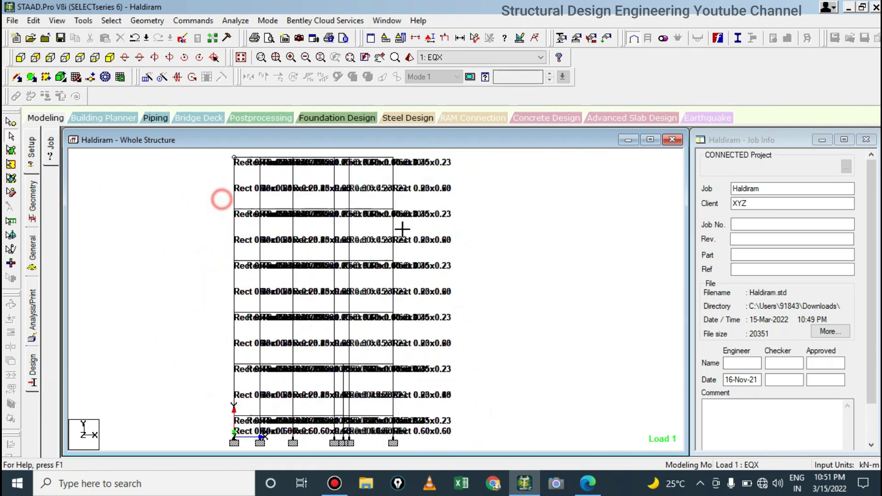
drag(440, 232, 225, 200)
click(57, 20)
click(113, 62)
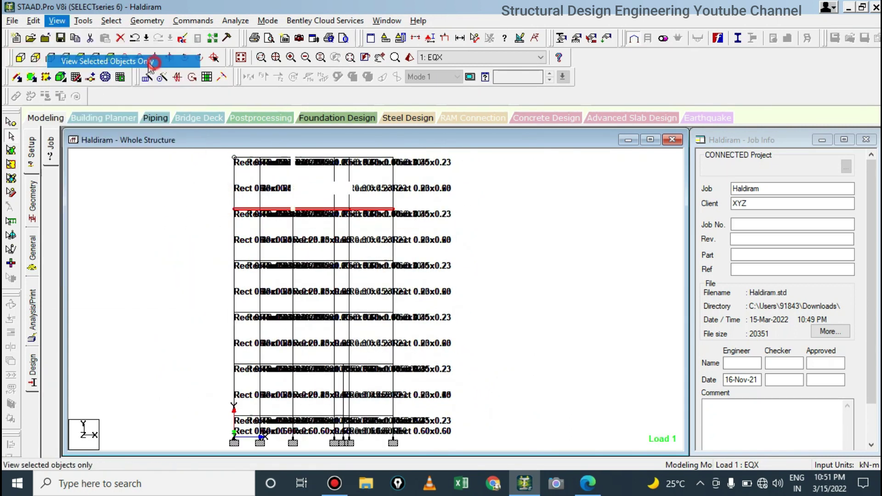
click(112, 59)
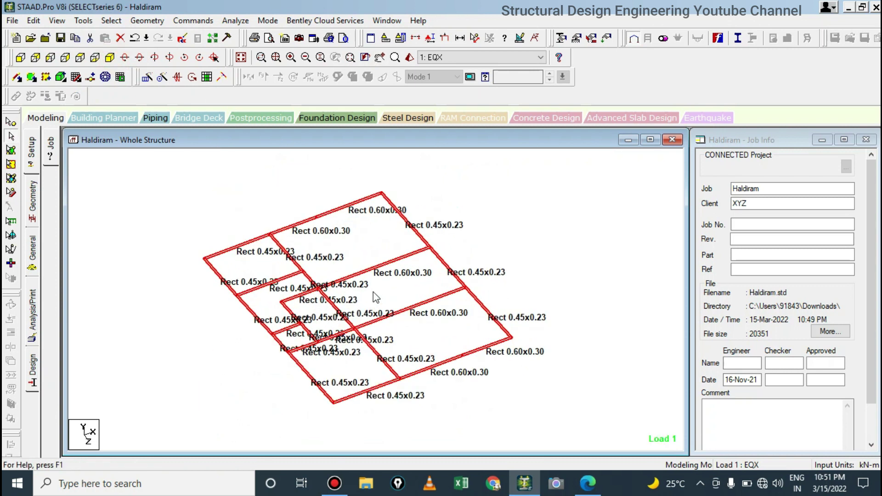
scroll(386, 322, up, 2)
scroll(368, 312, up, 2)
scroll(368, 311, down, 1)
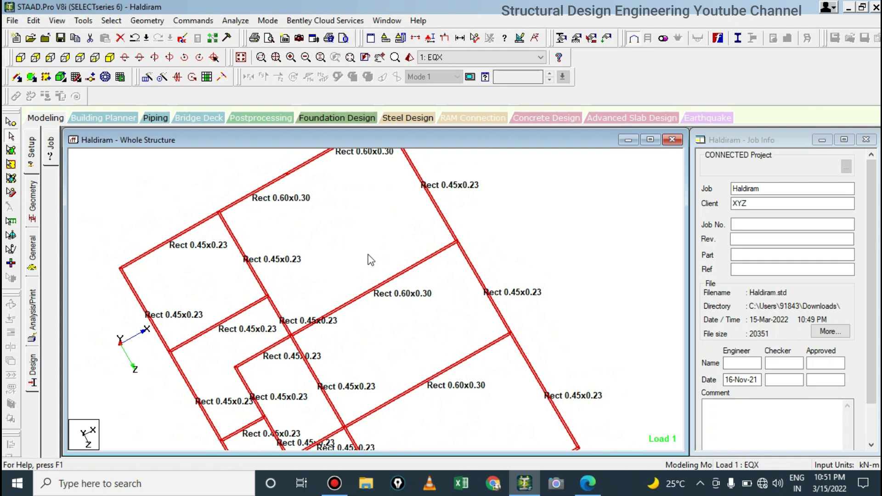
Replace section size labels with beam numbers, then bring back the whole 3-D frame.
key(shift+p)
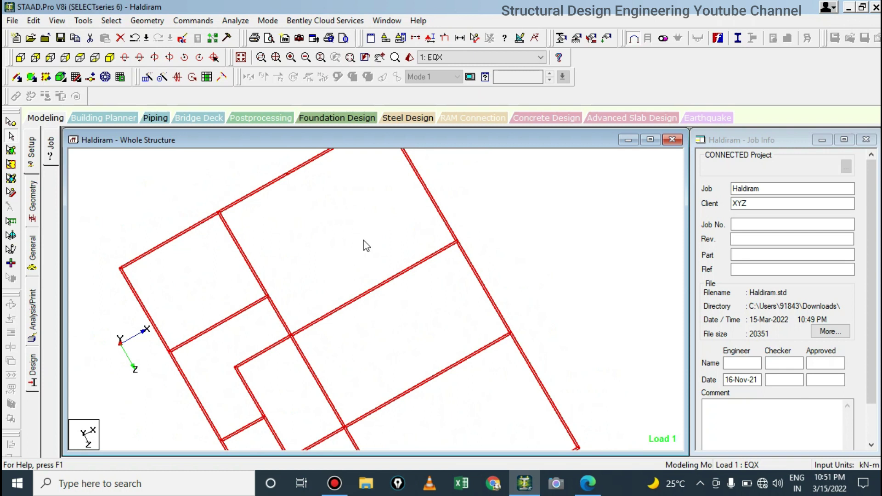
scroll(417, 305, down, 1)
key(shift+b)
scroll(422, 299, down, 1)
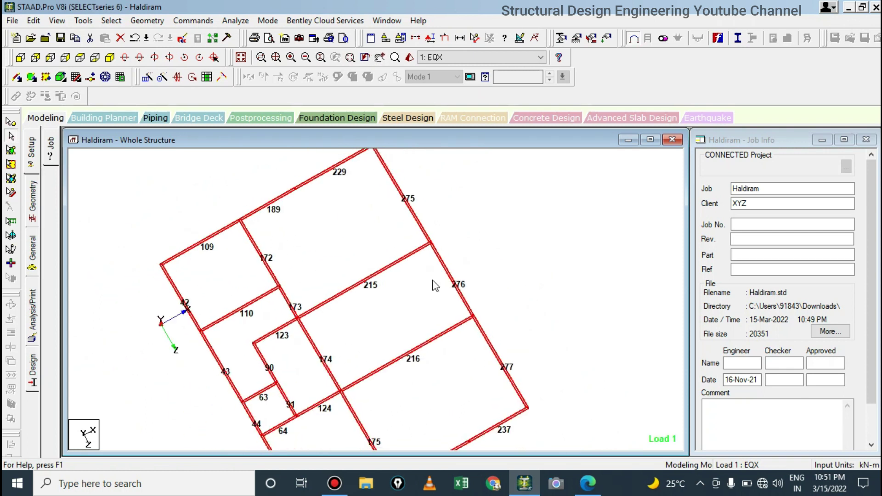
scroll(434, 286, down, 1)
scroll(439, 296, down, 1)
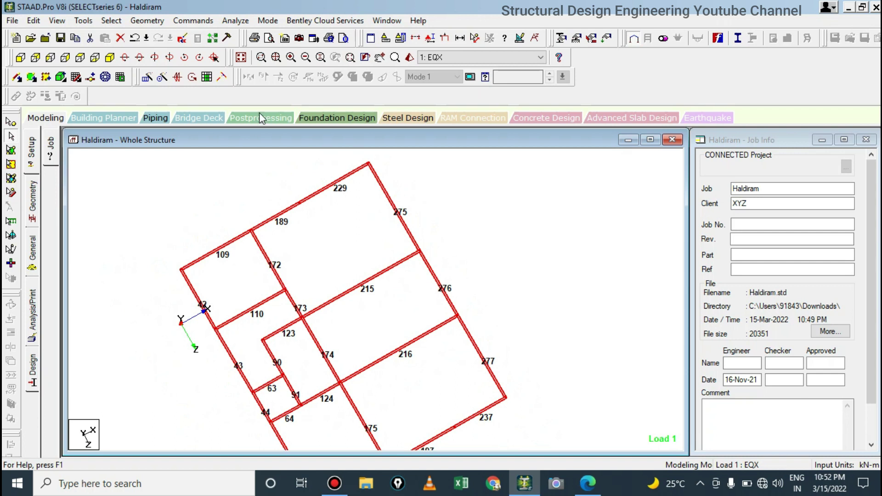
click(110, 57)
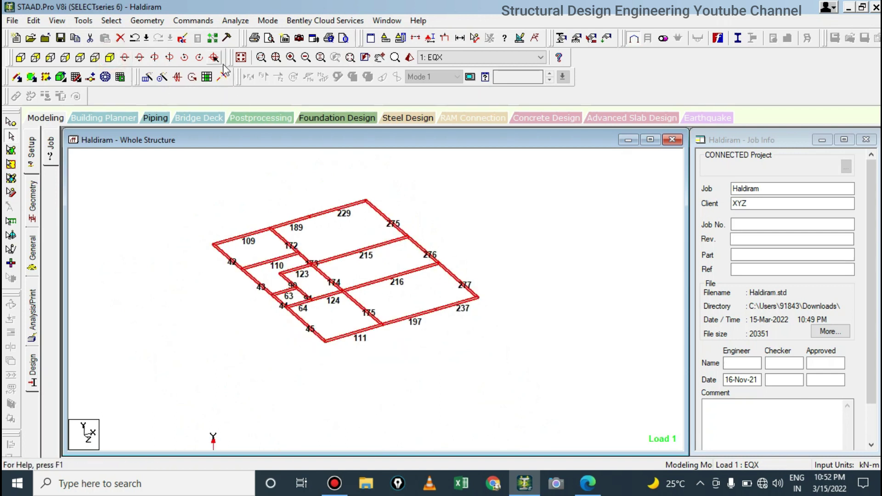
click(238, 58)
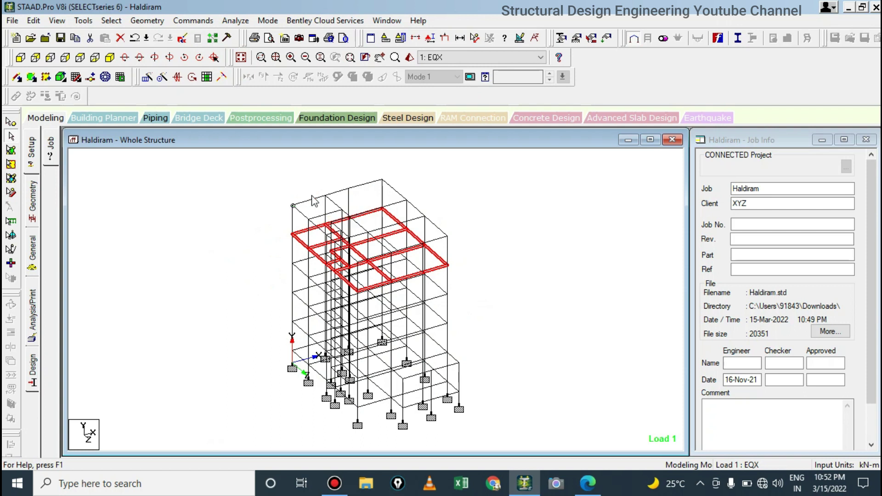
Toggle beam numbers on and off, then show M20 material labels on every member.
key(shift+b)
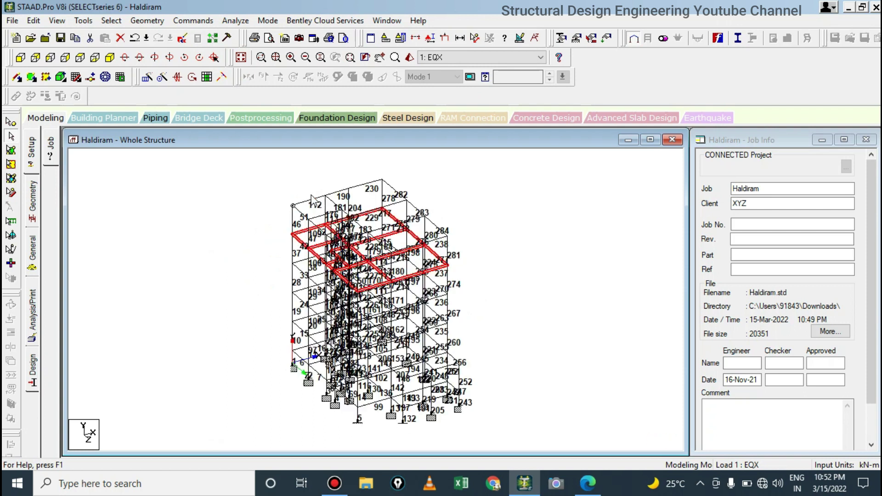
key(shift+b)
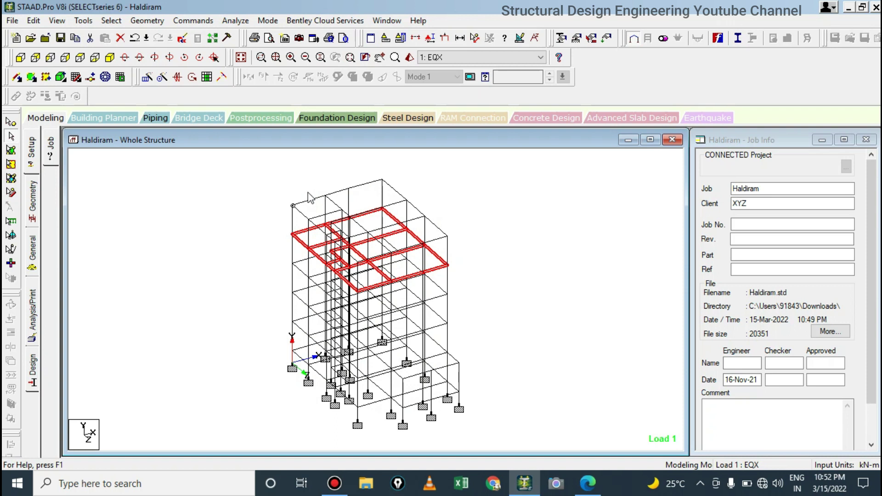
key(shift+m)
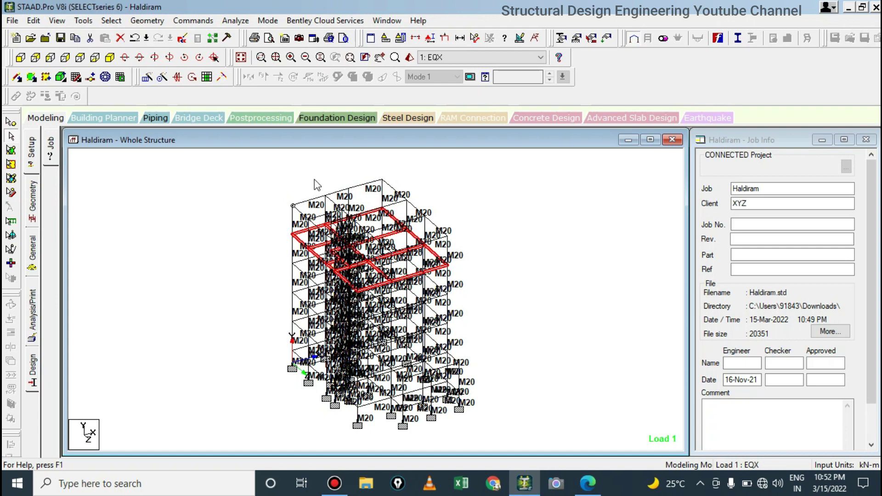
Zoom and tilt the 3-D frame, then reset it to the isometric view.
scroll(400, 276, up, 1)
scroll(403, 314, up, 1)
mouse_move(400, 315)
middle_down()
mouse_move(400, 264)
mouse_move(346, 274)
mouse_move(331, 204)
mouse_move(324, 257)
mouse_move(311, 269)
mouse_move(472, 300)
mouse_move(457, 276)
middle_up()
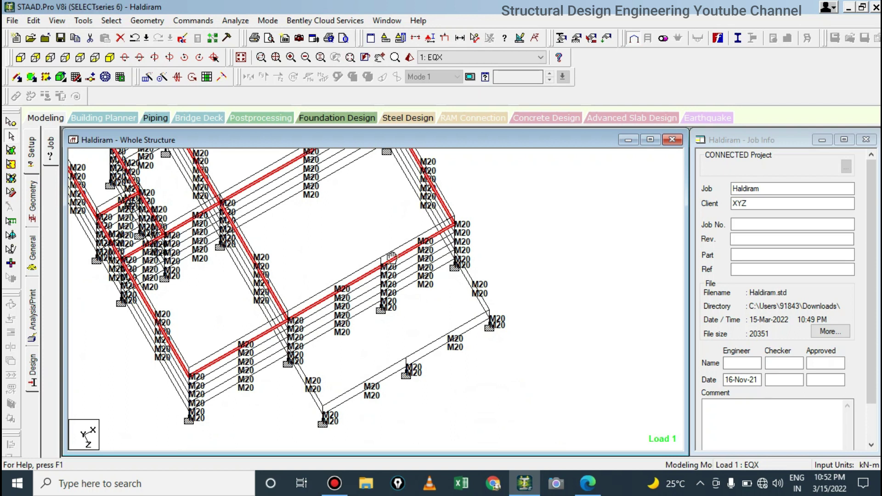
scroll(397, 238, up, 2)
scroll(397, 238, up, 2)
scroll(396, 238, up, 2)
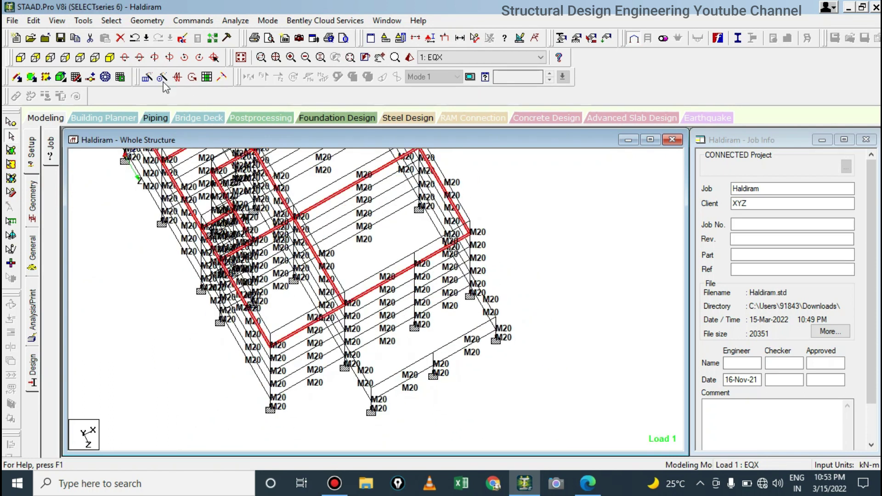
click(110, 57)
scroll(384, 352, up, 2)
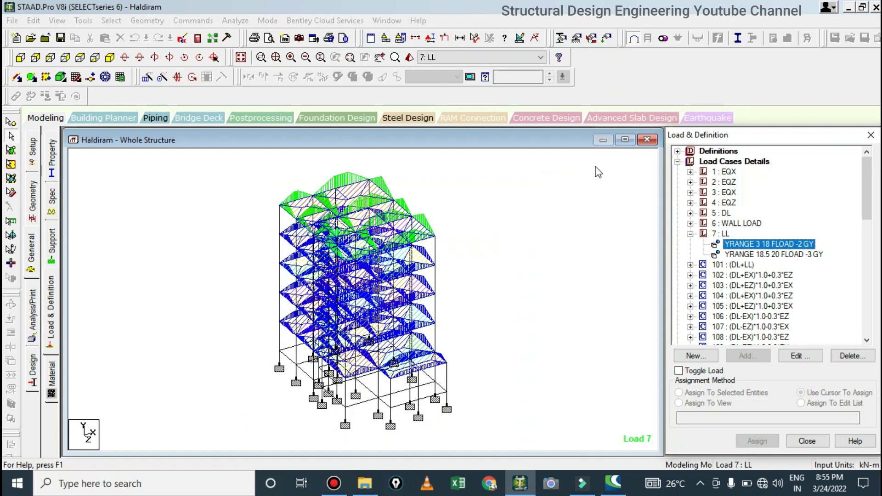
Review the YRANGE floor loads of 7: LL, 6: WALL LOAD and 5: DL in Load & Definition.
click(563, 140)
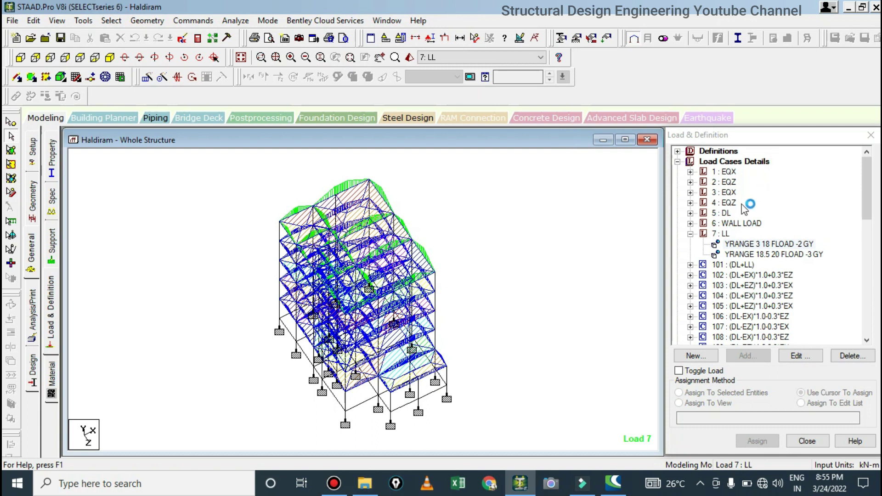
click(744, 255)
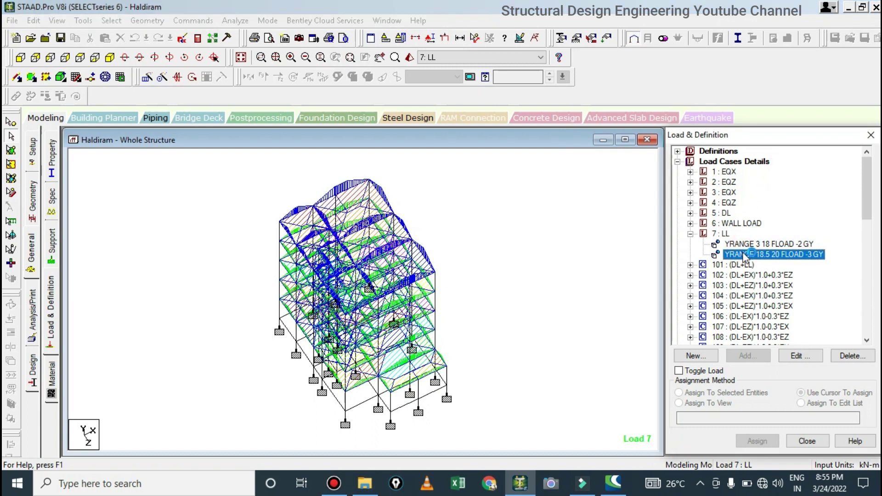
click(718, 224)
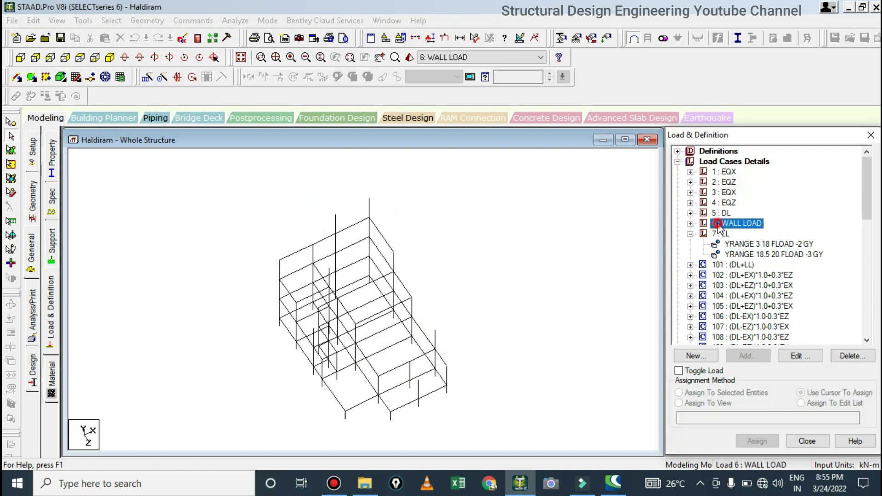
click(690, 212)
click(726, 234)
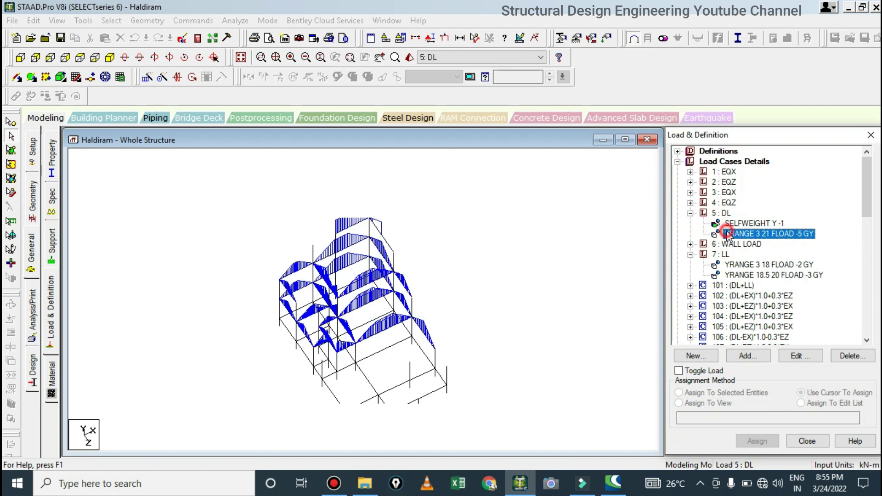
click(499, 291)
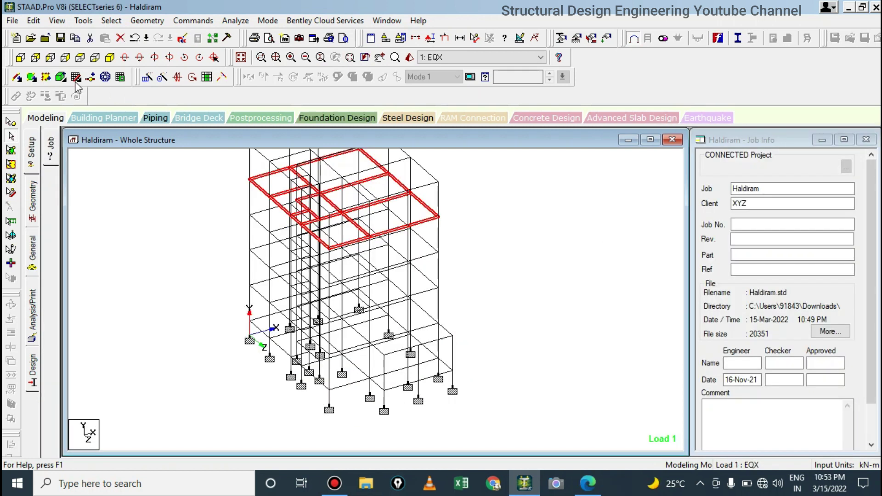
Add a four-node plate in a lower bay on the frame's left face.
click(298, 290)
click(318, 307)
click(318, 272)
click(298, 254)
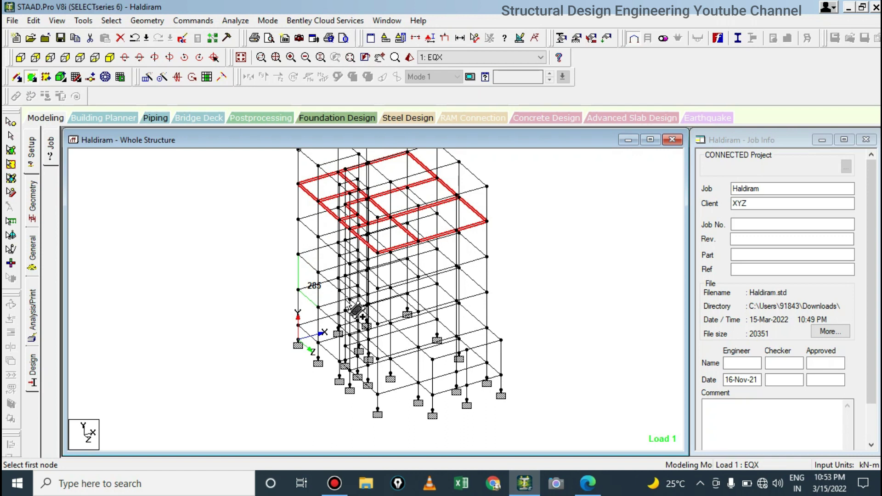
Display node numbers and rotate the frame view twice to the left.
key(shift+n)
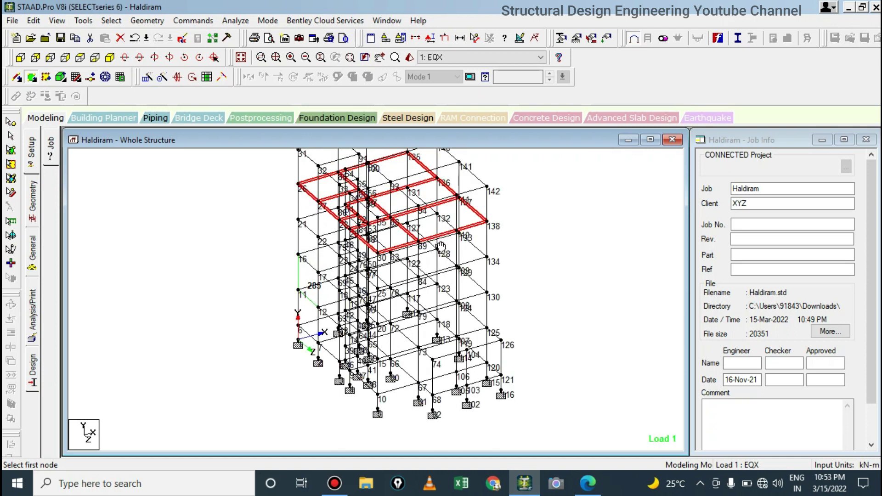
key(Left)
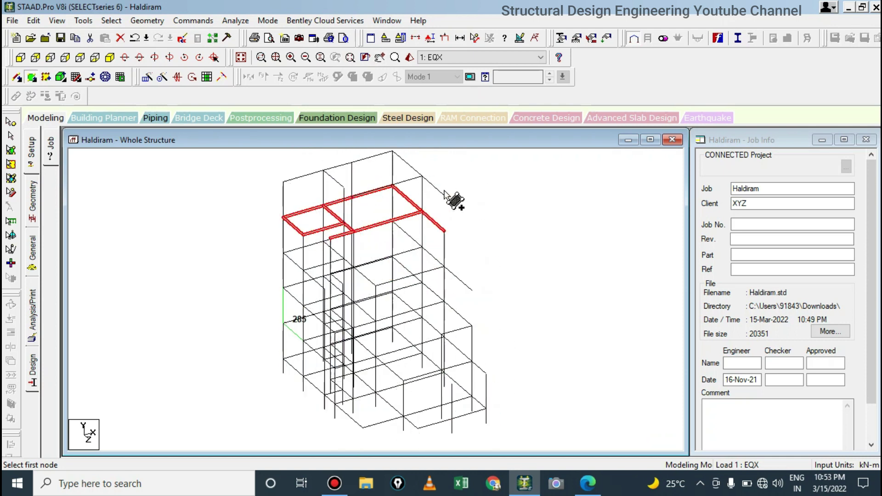
key(Left)
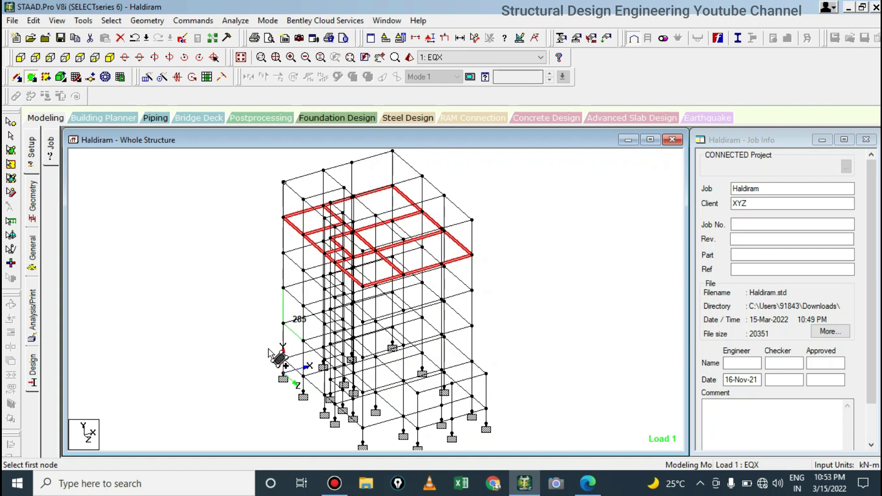
Select only plate 285 with the Plates cursor and start Analyze > Run Analysis.
click(11, 150)
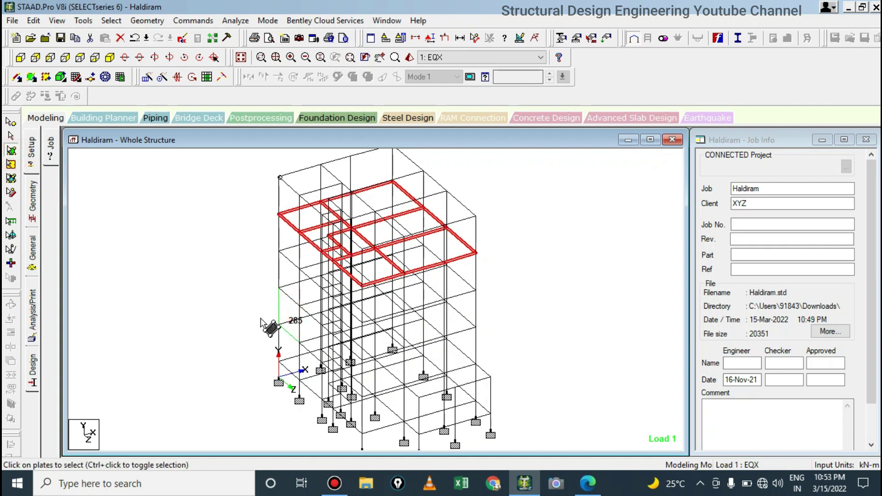
click(287, 317)
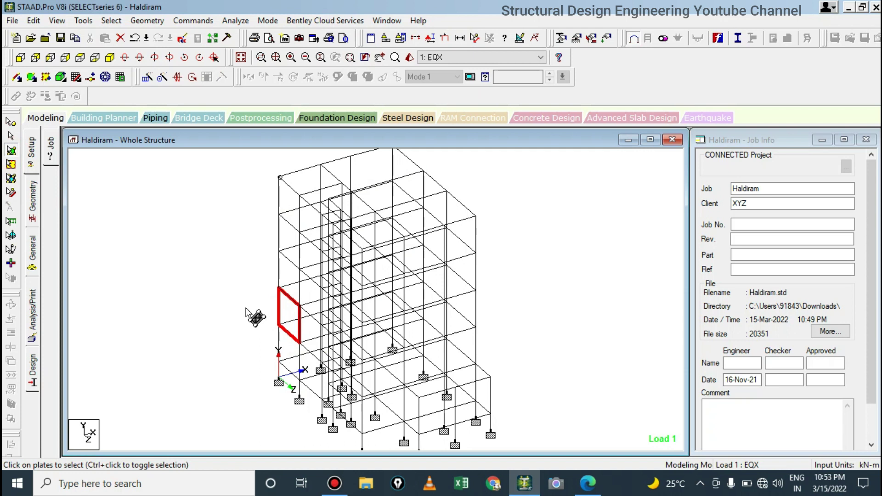
click(238, 22)
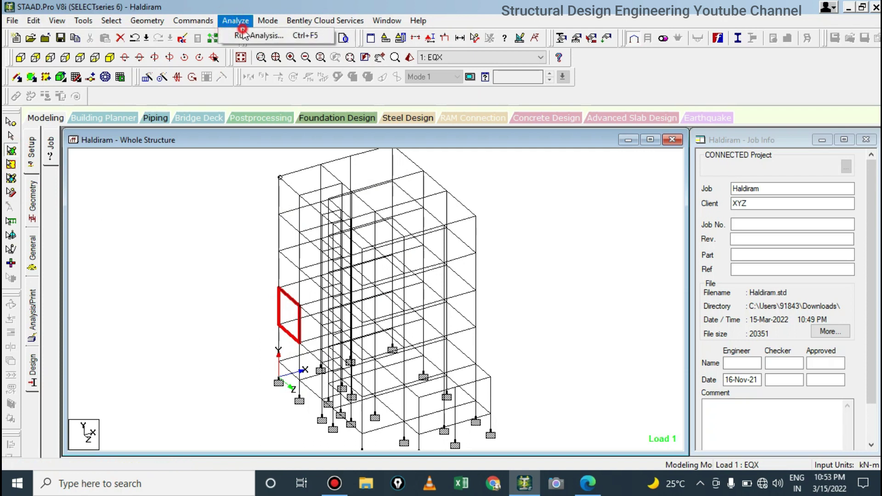
Save and run the analysis, review the 2-error output report, then close it.
click(257, 35)
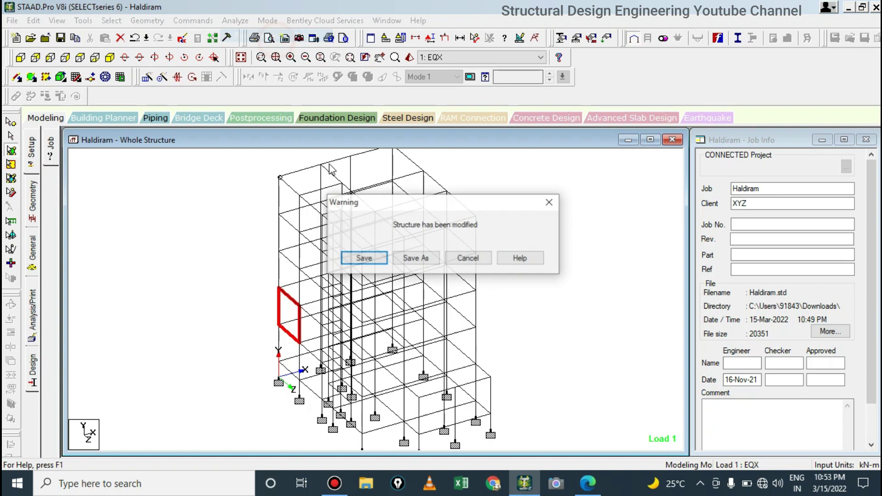
click(381, 258)
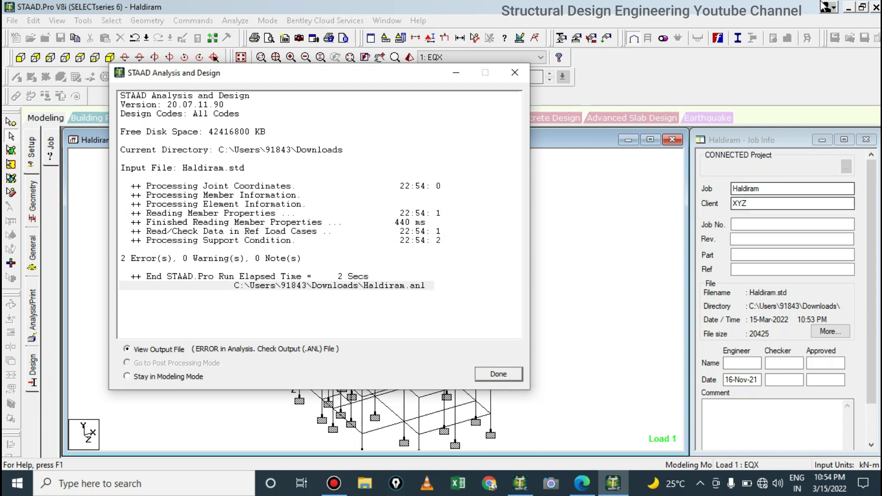
click(519, 76)
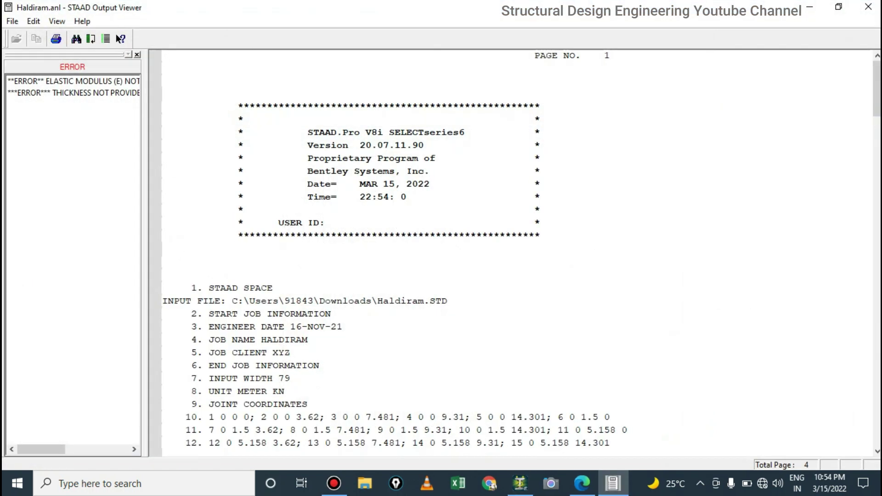
click(867, 6)
click(44, 119)
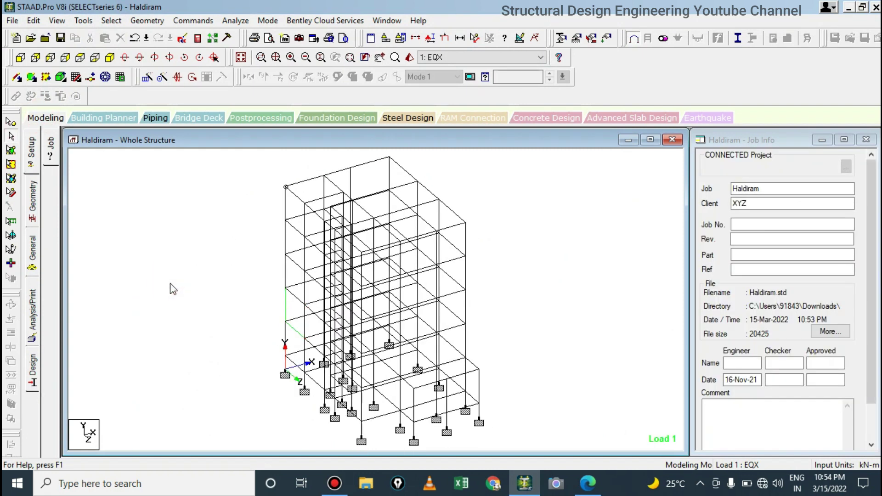
Pan the structure right and dismiss the file-open window without opening anything.
middle_drag(178, 279, 217, 274)
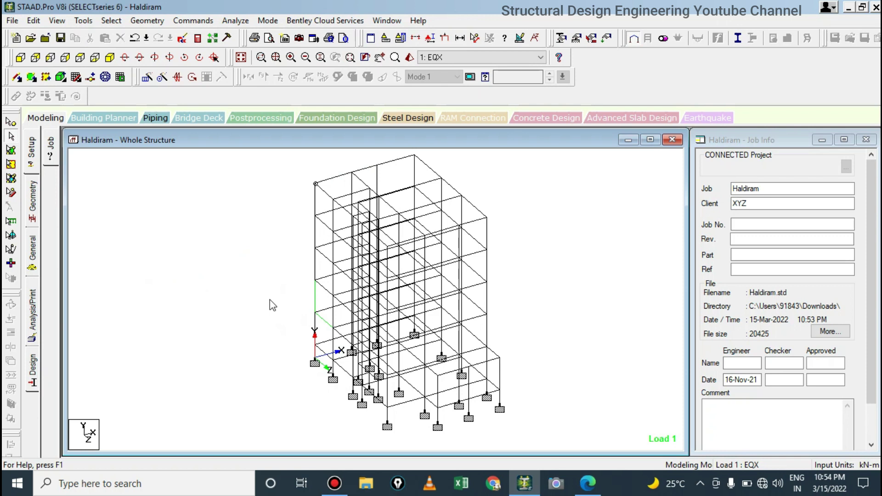
click(315, 354)
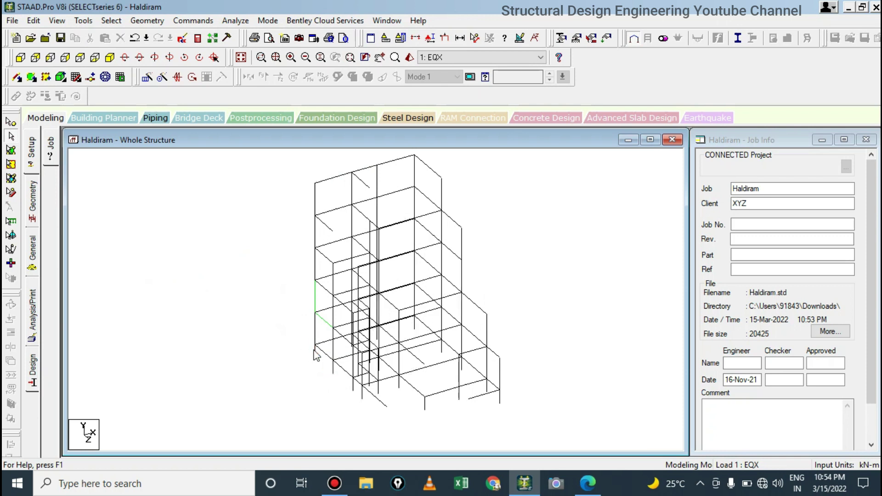
click(287, 315)
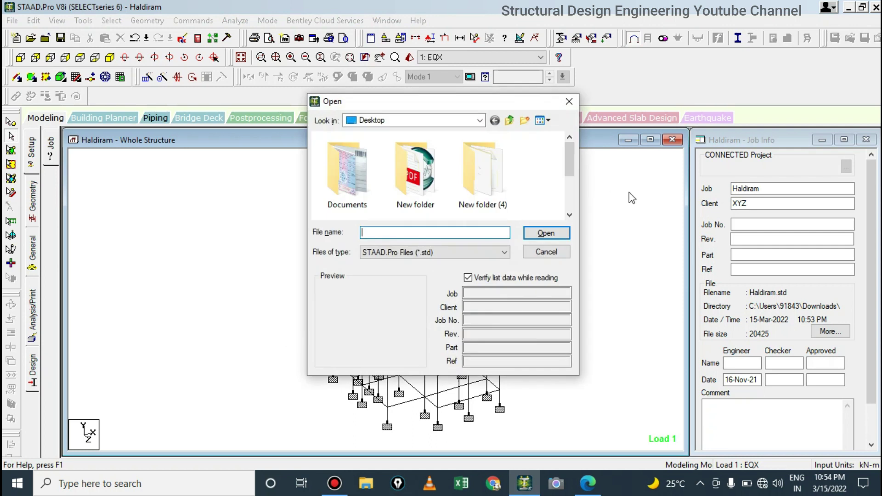
click(569, 101)
Cancel the Print and Open dialogs, then answer No to re-saving the unchanged model.
key(ctrl+p)
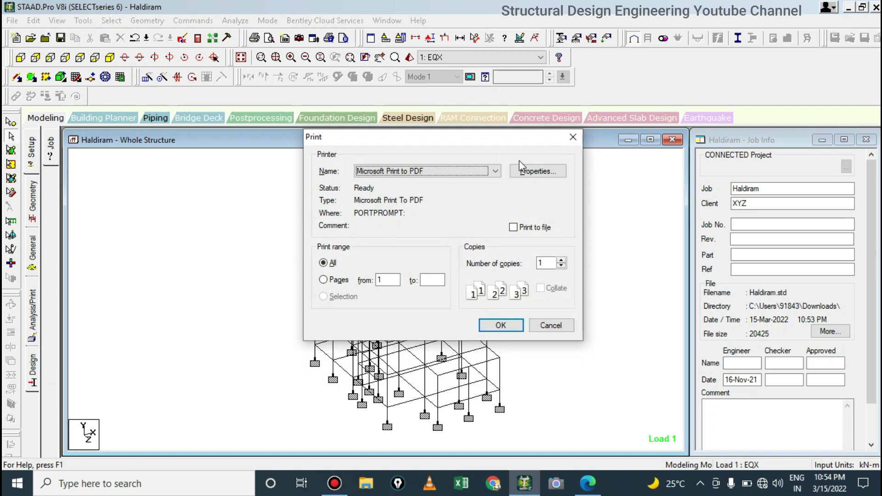
click(573, 138)
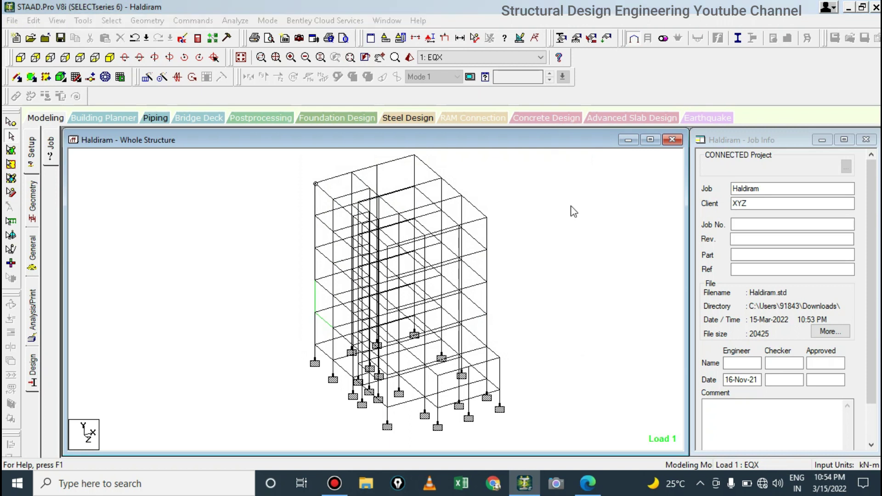
key(ctrl+o)
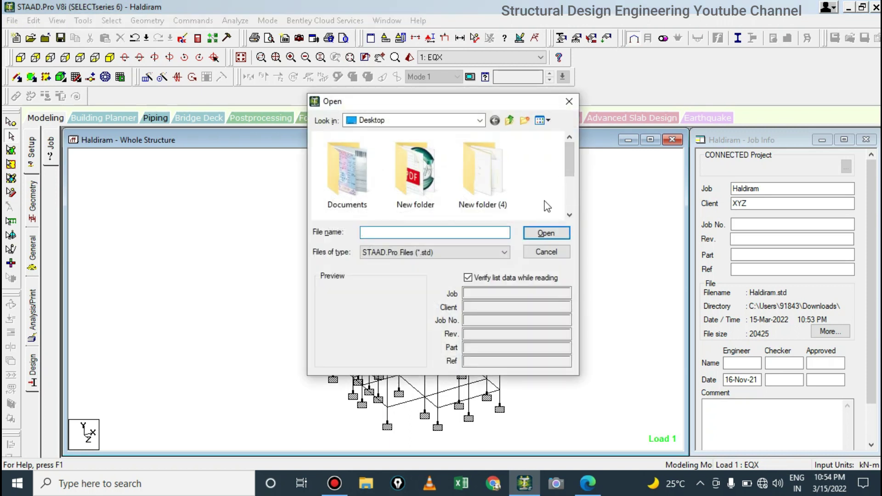
click(569, 107)
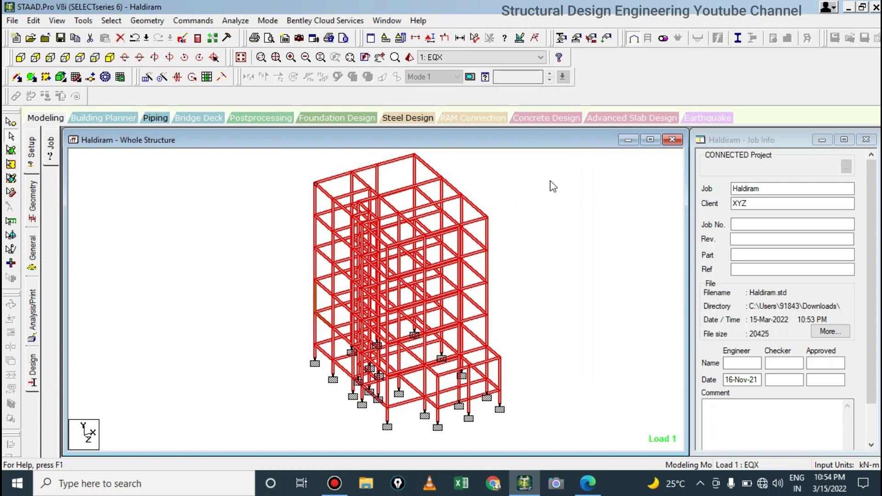
key(ctrl+s)
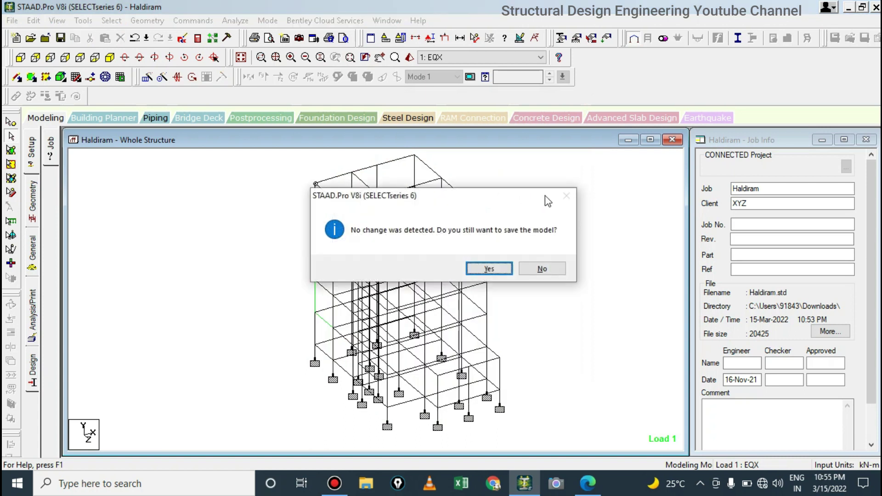
click(553, 273)
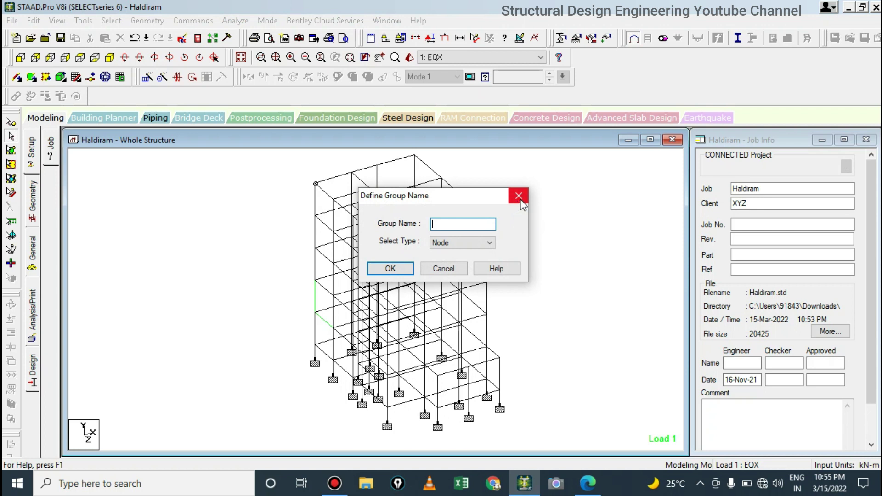
Create a Floor-type group named Firstfloor and associate it with the view.
click(488, 220)
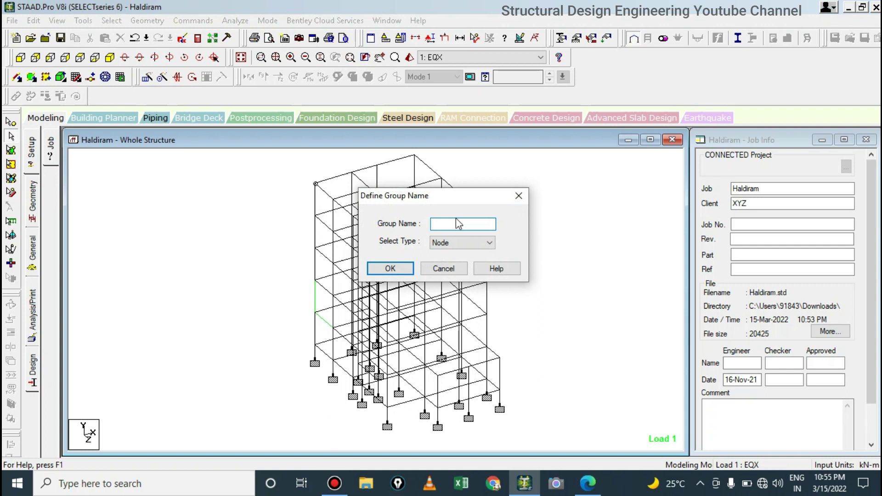
text(Firstfl)
text(oor)
click(461, 242)
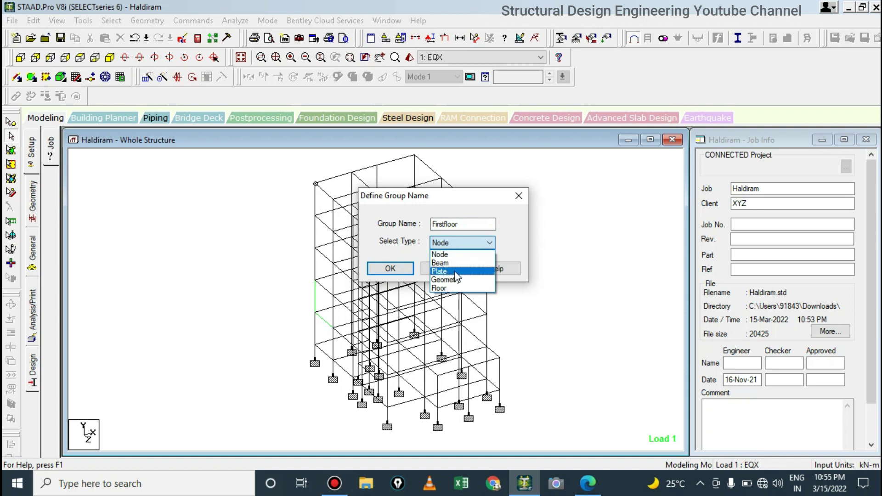
click(446, 288)
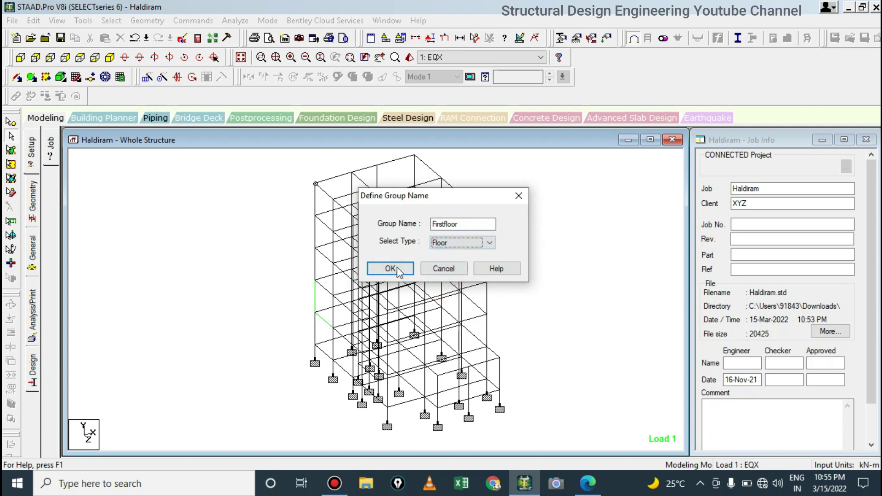
click(394, 268)
click(125, 363)
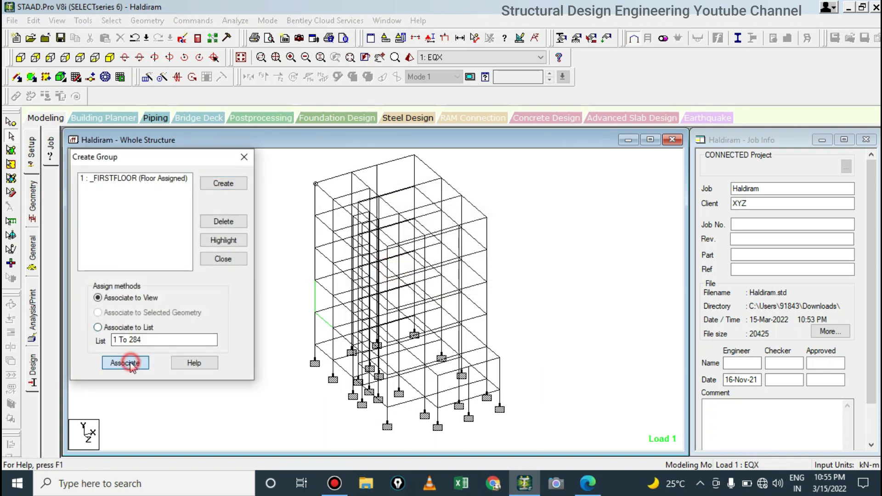
click(244, 157)
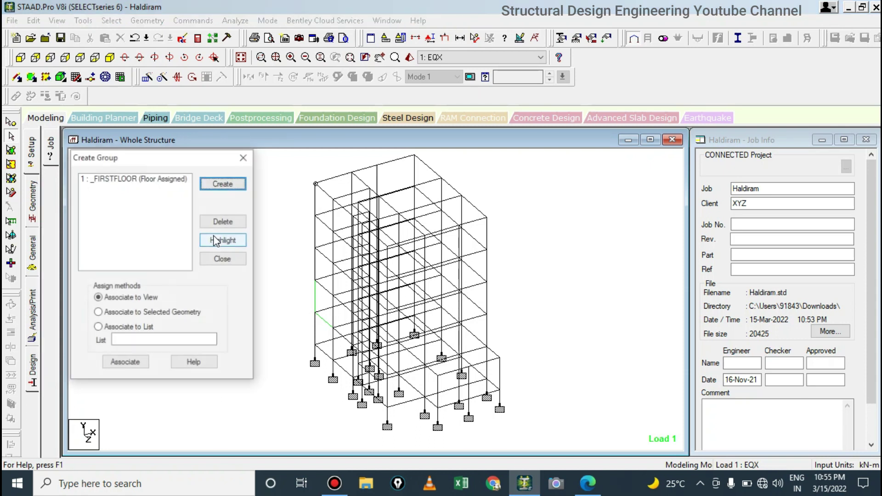
Assign the first-floor beam row, box-selected in front elevation, to the FIRSTFLOOR group.
click(147, 180)
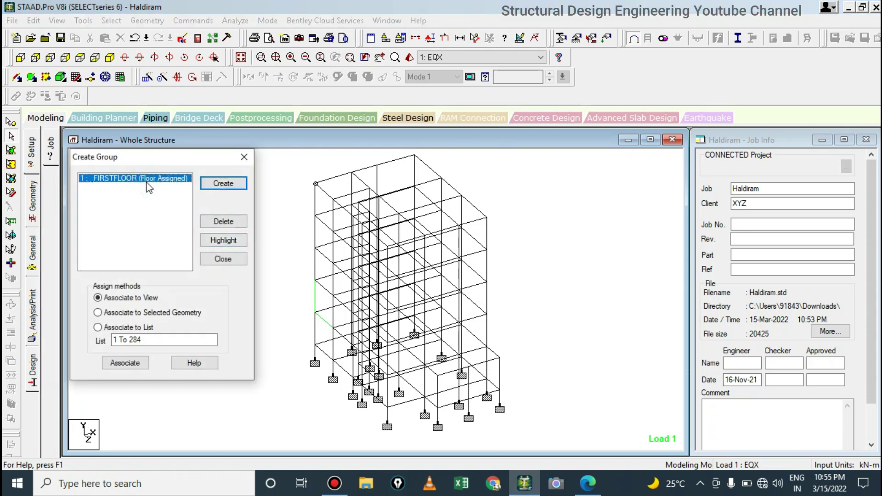
click(221, 240)
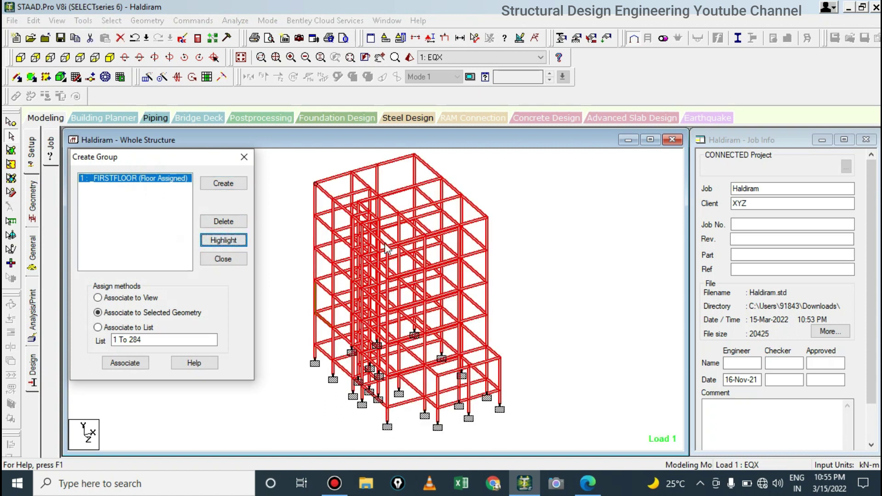
click(20, 58)
drag(321, 205, 509, 233)
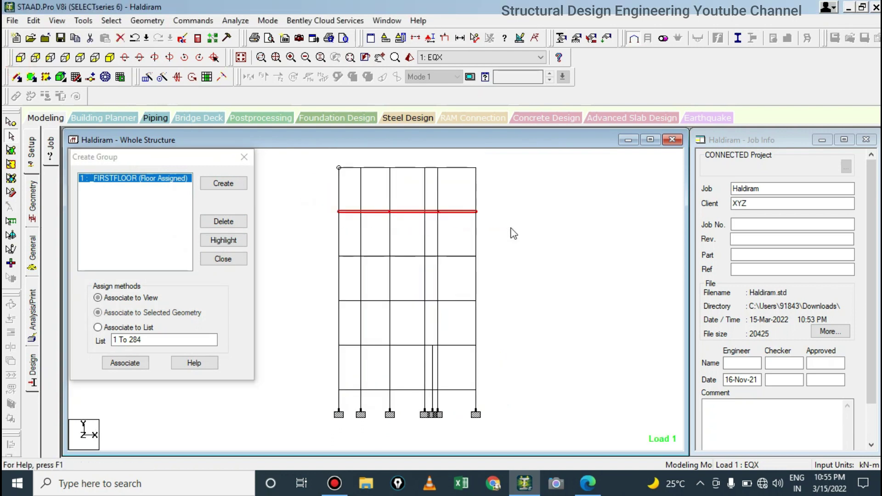
key(alt+v)
click(176, 61)
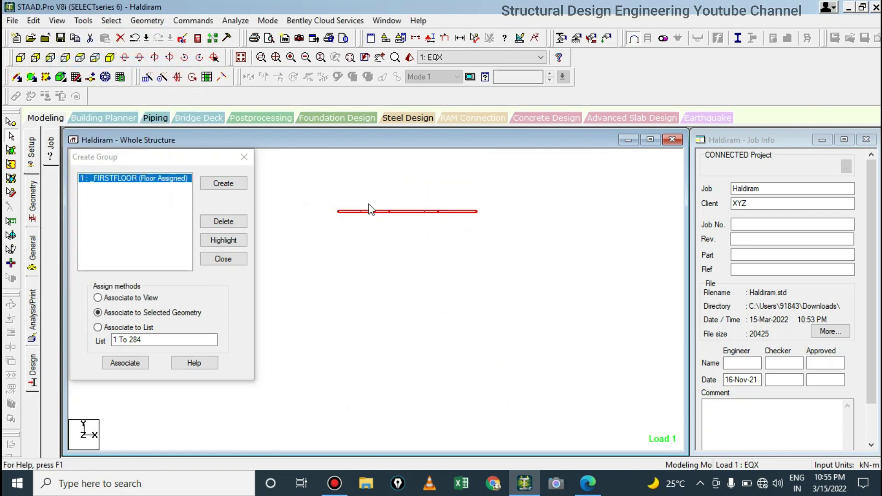
click(136, 364)
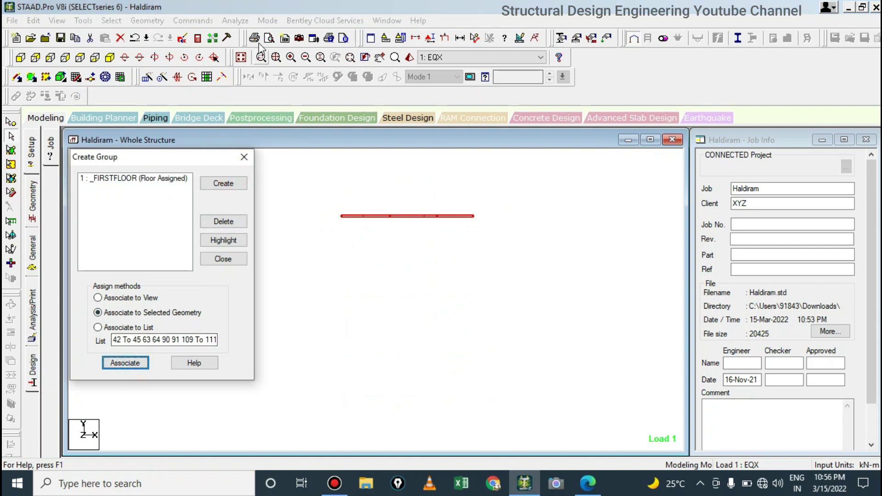
click(235, 58)
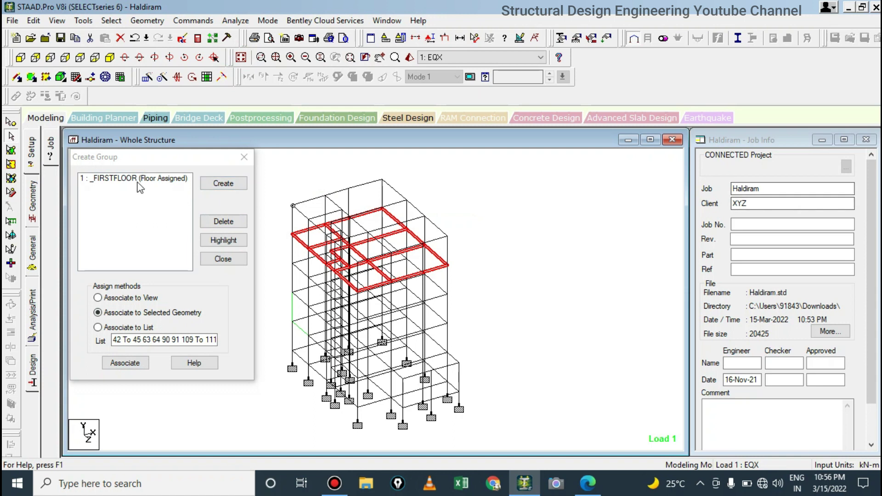
Show the whole structure and highlight the FIRSTFLOOR group's beams in red.
click(128, 179)
click(223, 240)
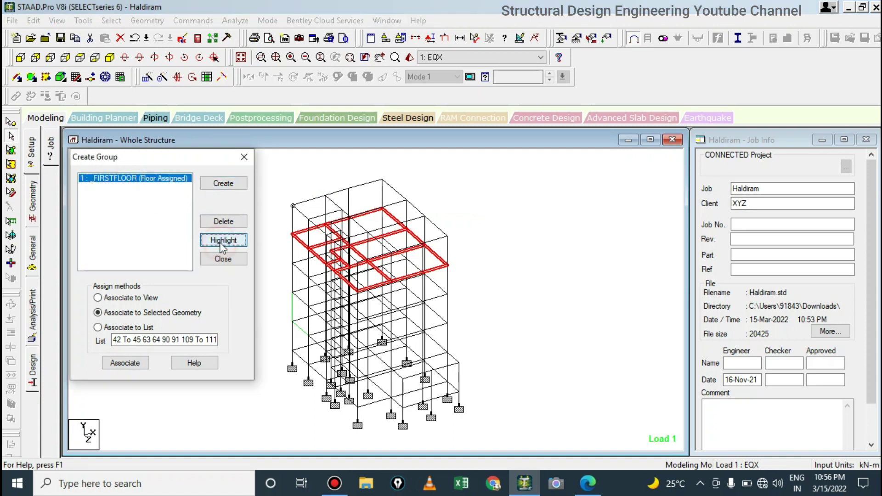
click(478, 187)
click(182, 178)
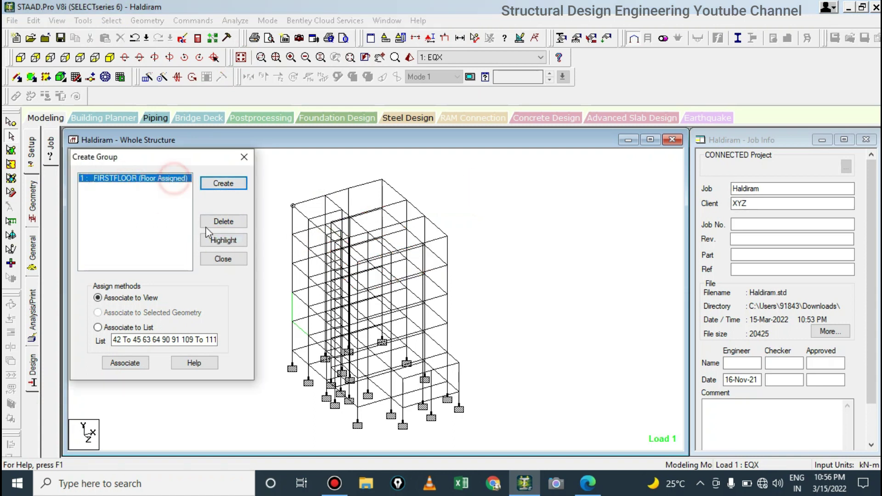
click(224, 240)
click(167, 179)
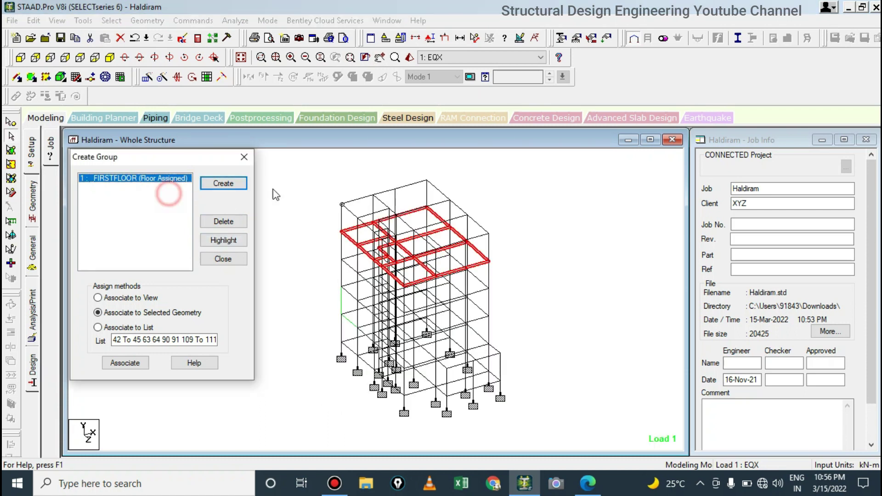
click(169, 177)
click(223, 240)
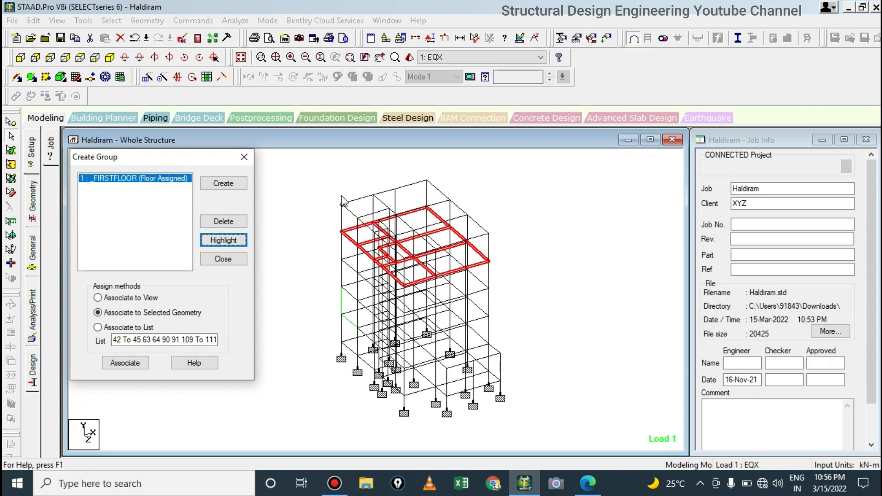
Select the left corner column and close the group creation window.
drag(342, 202, 345, 374)
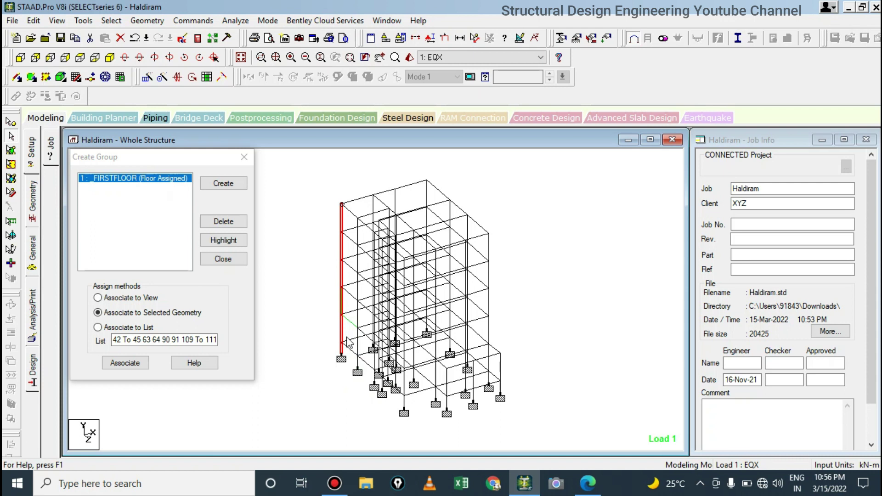
click(243, 158)
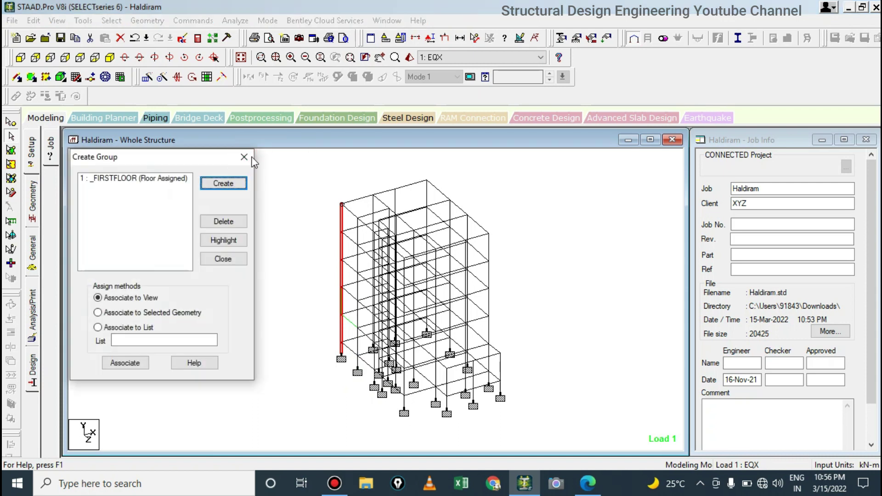
click(248, 158)
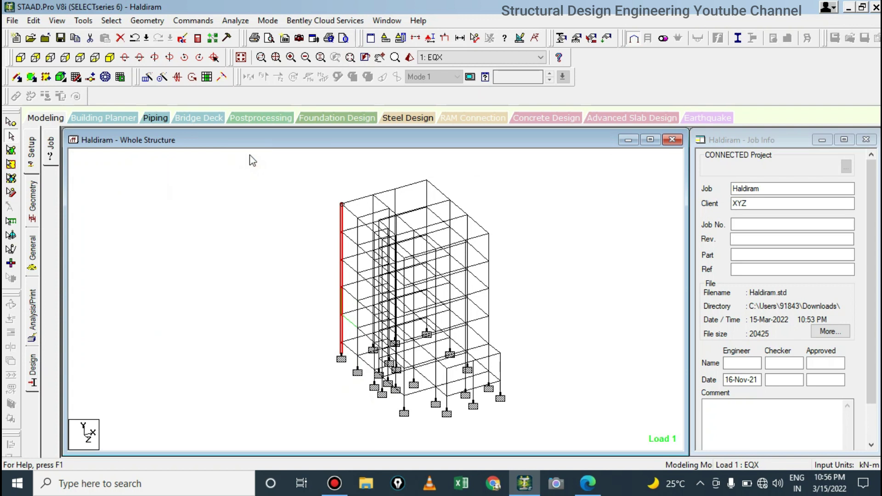
Deselect the left corner column and close the Haldiram.std save prompt without saving.
click(231, 164)
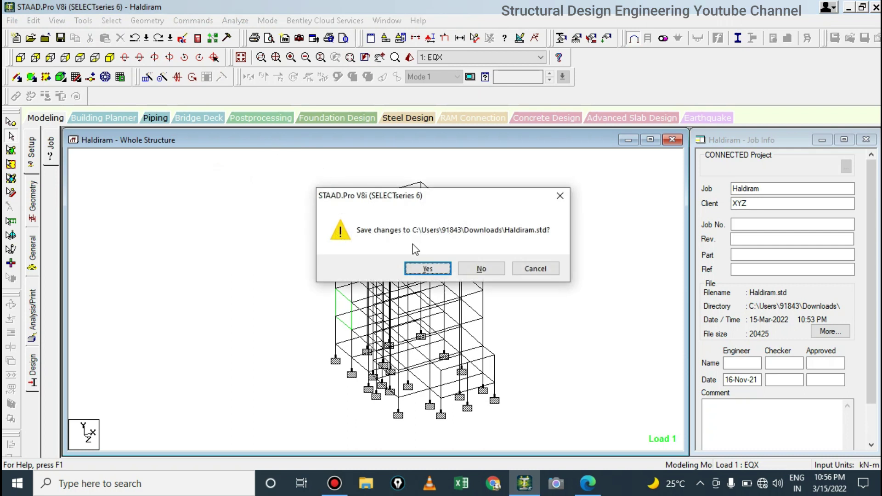
click(560, 195)
click(559, 197)
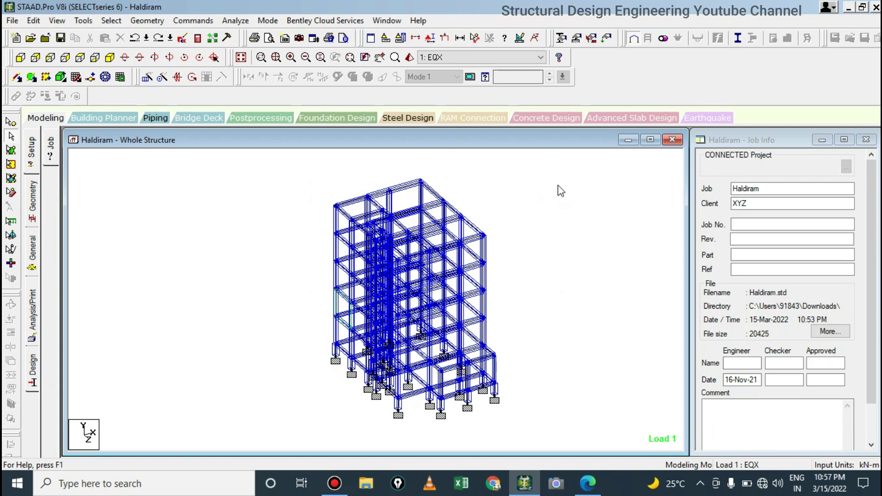
Rotate, zoom and tilt the frame to bring its roof into view.
key(Left)
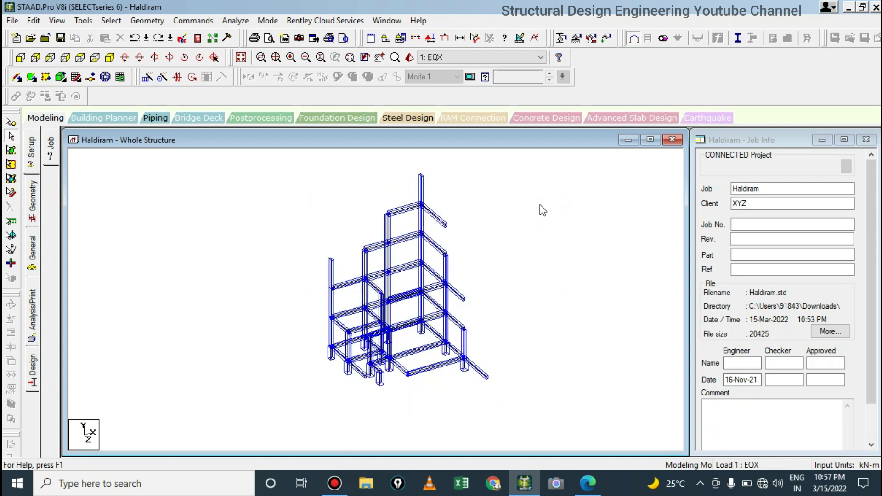
scroll(529, 232, up, 3)
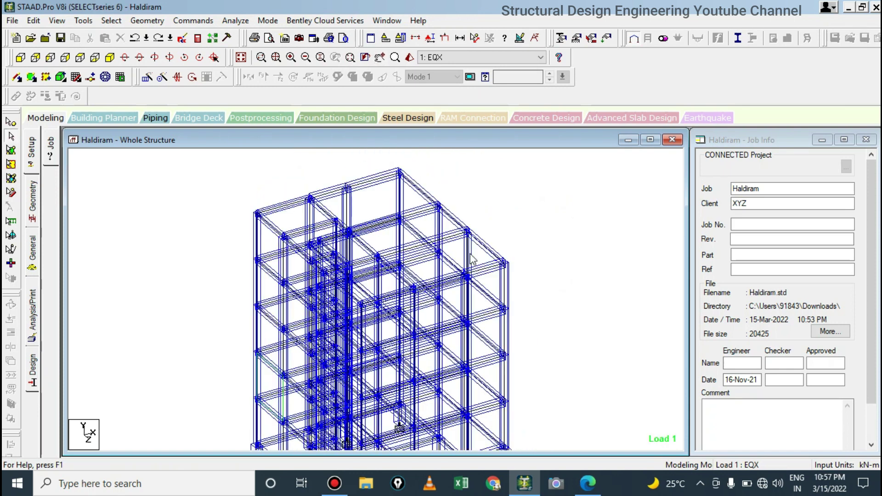
key(Up)
middle_drag(487, 250, 476, 351)
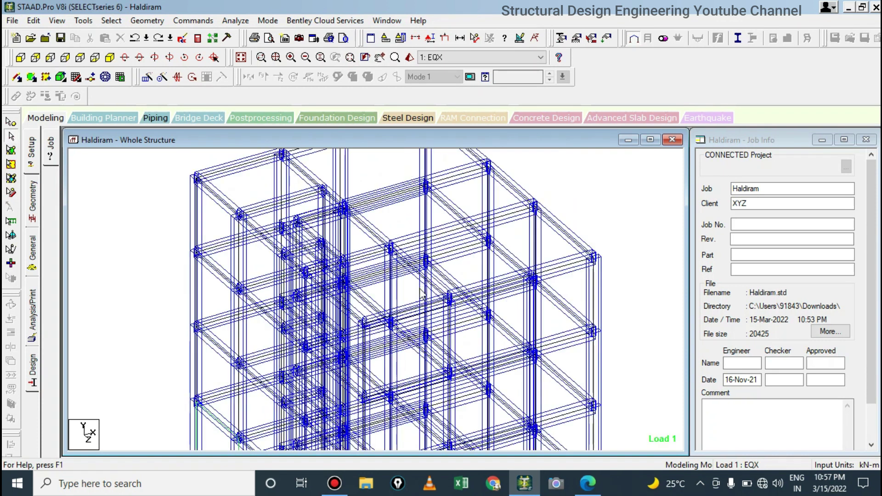
middle_drag(475, 351, 506, 443)
Select roof and upper-floor members, clear the selection, and reorient to a top-down view.
click(398, 250)
drag(337, 193, 638, 379)
click(586, 309)
mouse_move(508, 248)
middle_down()
mouse_move(513, 377)
mouse_move(443, 280)
middle_up()
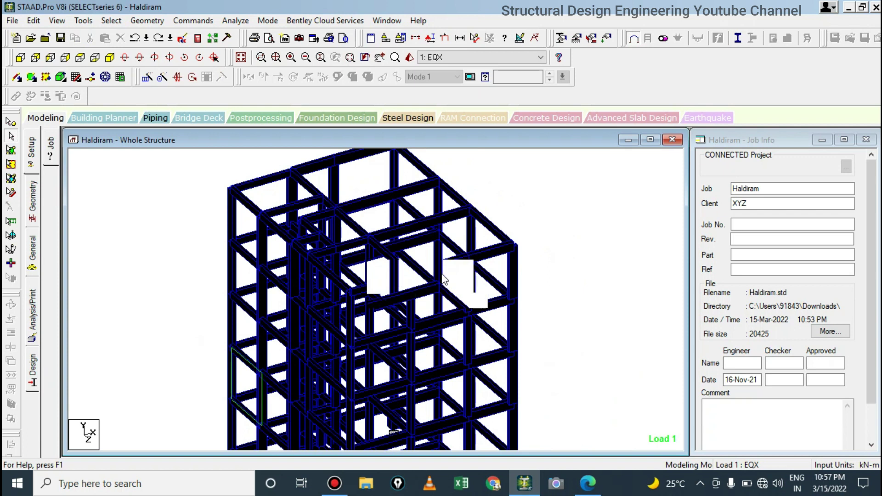
key(Down)
key(Down)
key(Down)
key(Down)
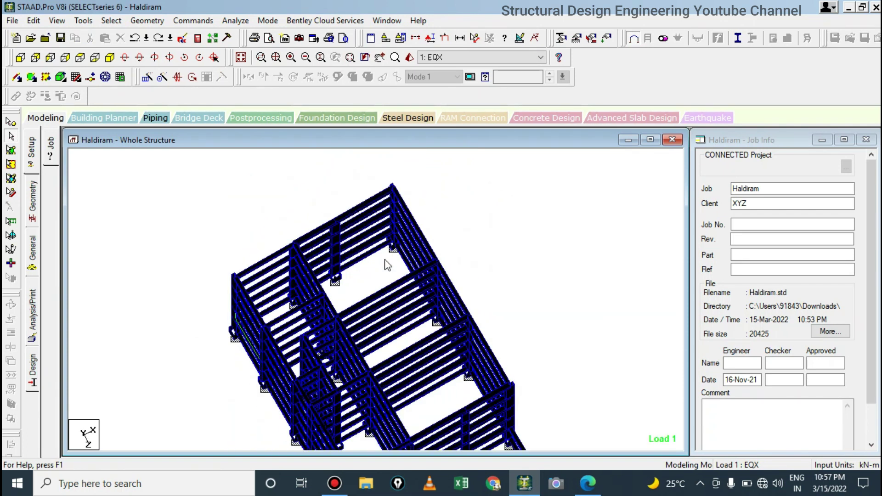
scroll(446, 224, up, 3)
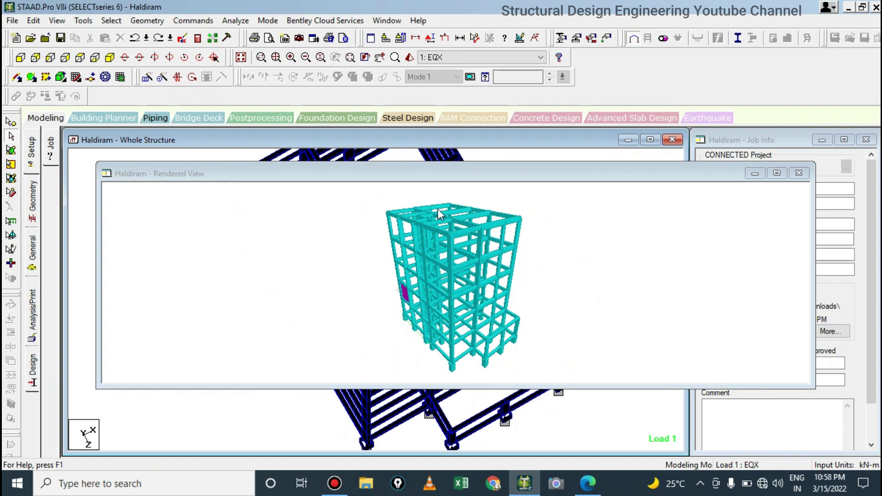
Tilt the rendered model to isometric, close it, and return to thin wireframe display.
mouse_move(439, 214)
mouse_down()
mouse_move(440, 272)
mouse_move(429, 305)
mouse_up()
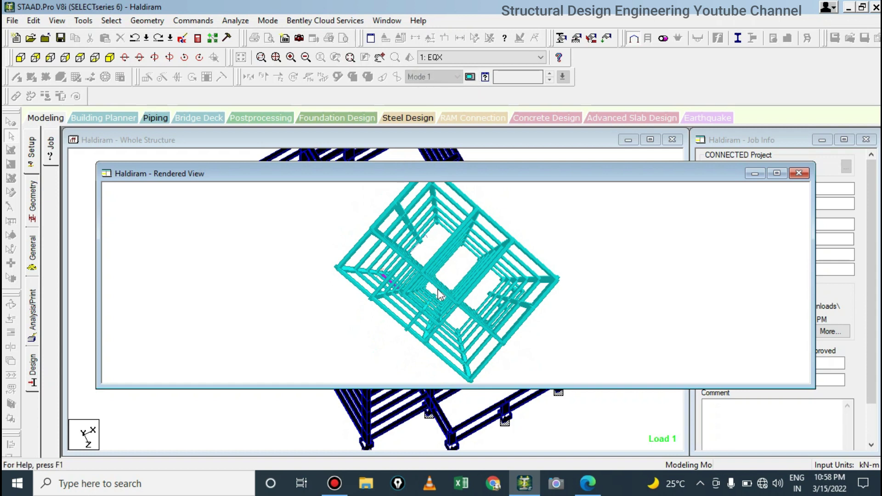
drag(439, 289, 470, 231)
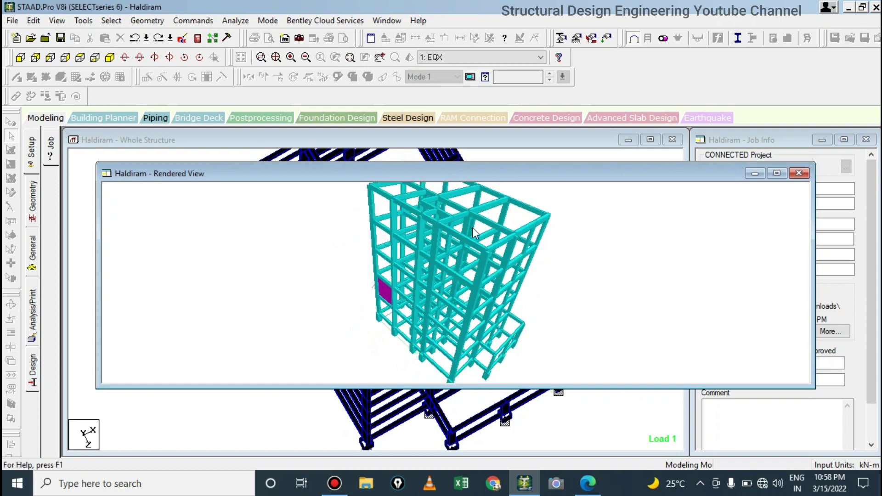
click(799, 173)
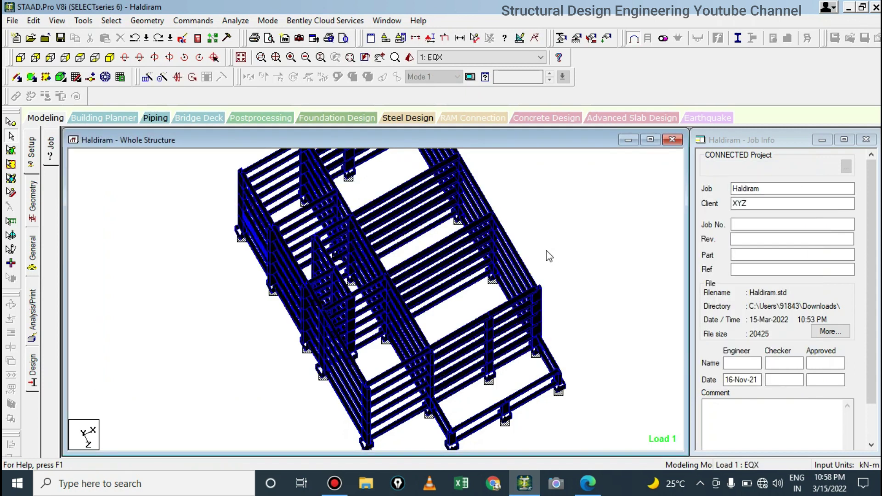
key(shift+s)
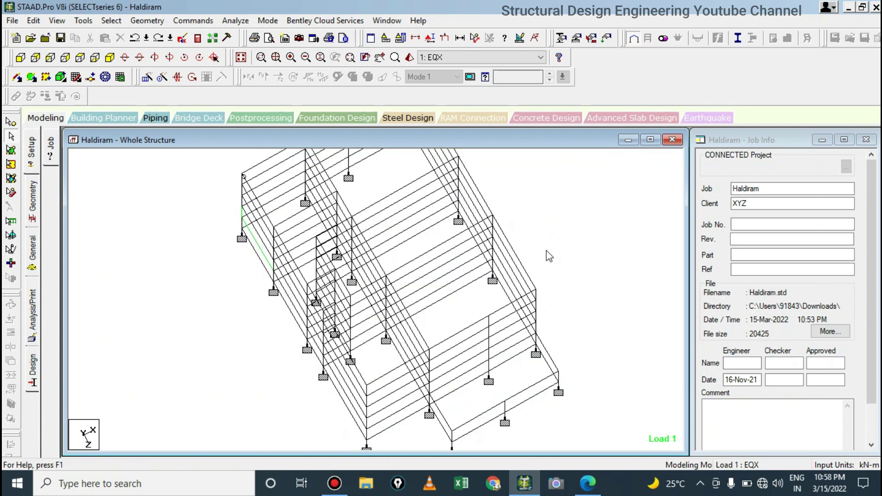
key(shift+s)
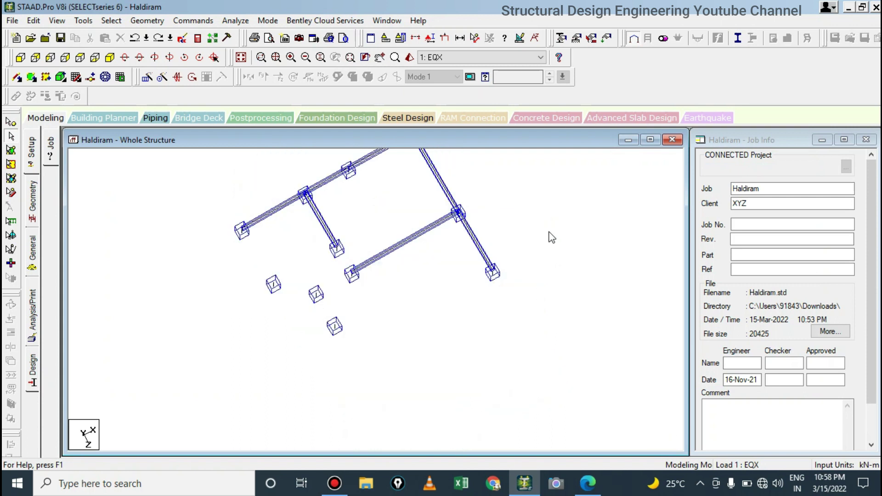
key(shift+s)
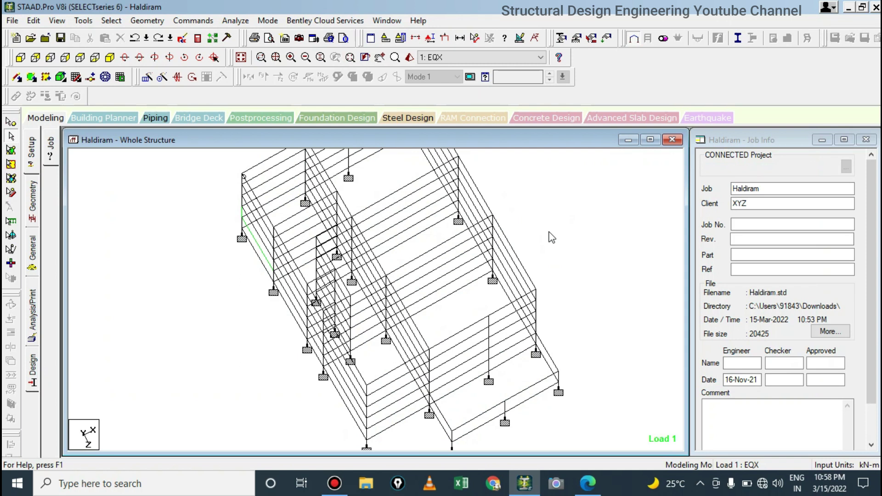
Toggle full sections on, shift the frame left, revert to wireframe, and zoom out.
key(shift+s)
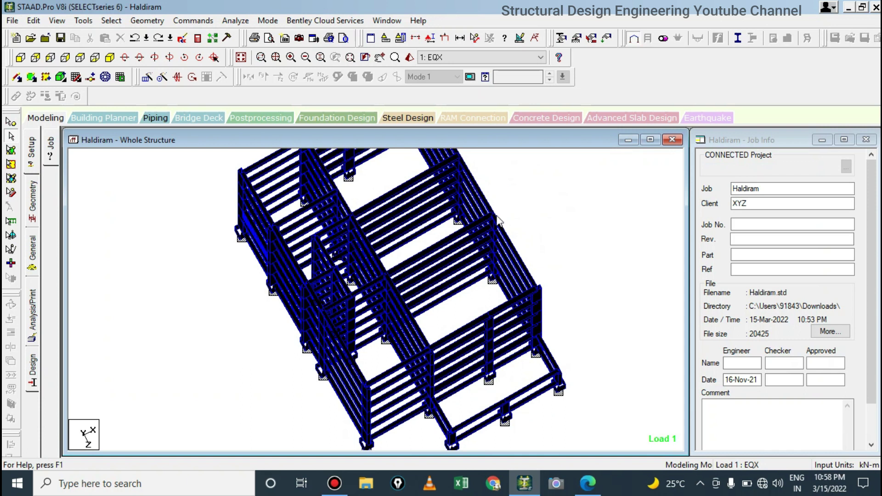
middle_drag(412, 272, 381, 266)
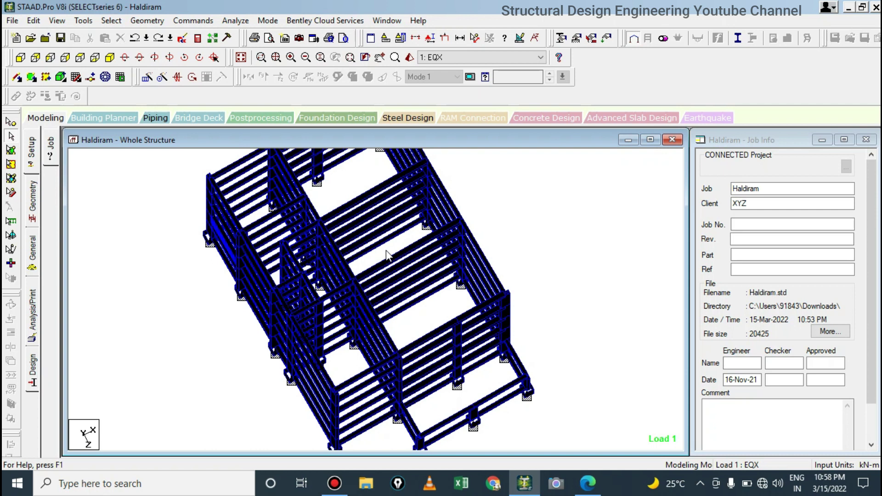
key(shift+s)
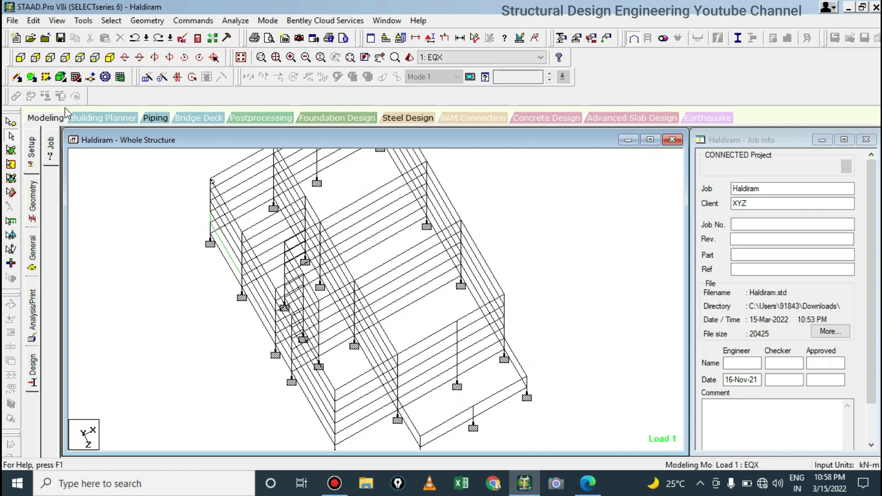
key(shift+s)
scroll(404, 280, down, 2)
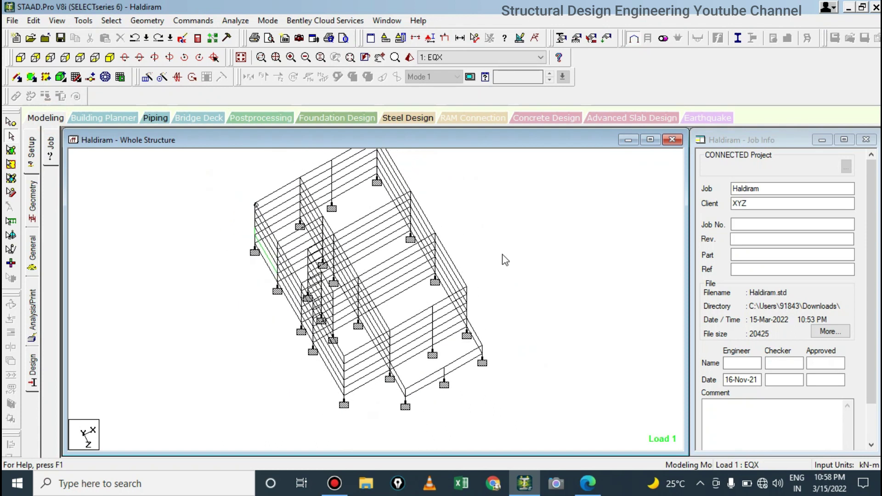
key(alt+Tab)
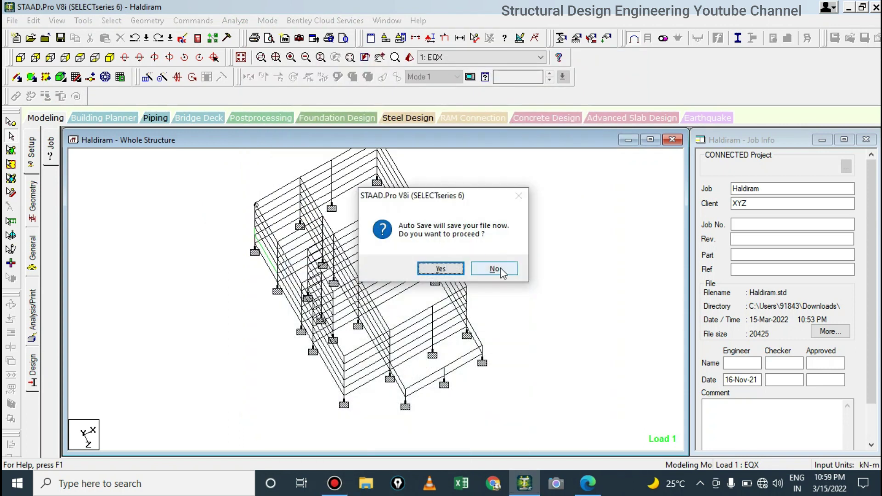
Accept the auto-save of Haldiram.std and switch to the isometric view.
click(458, 267)
click(362, 256)
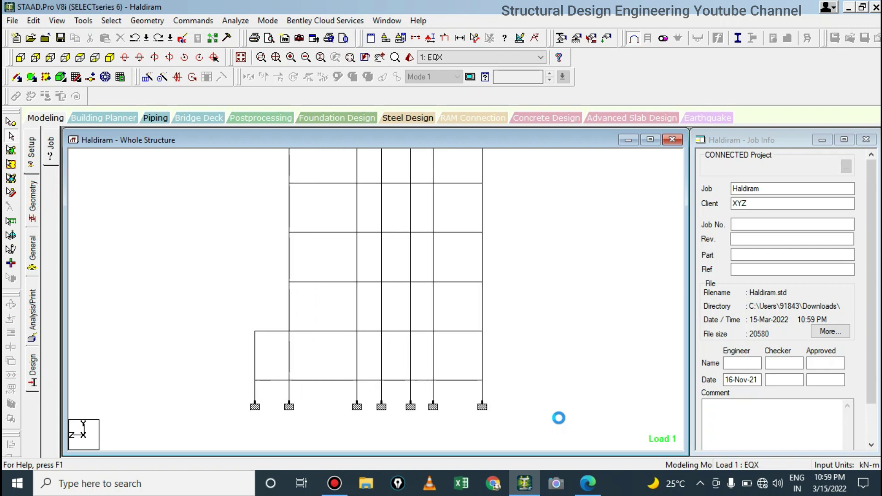
click(126, 56)
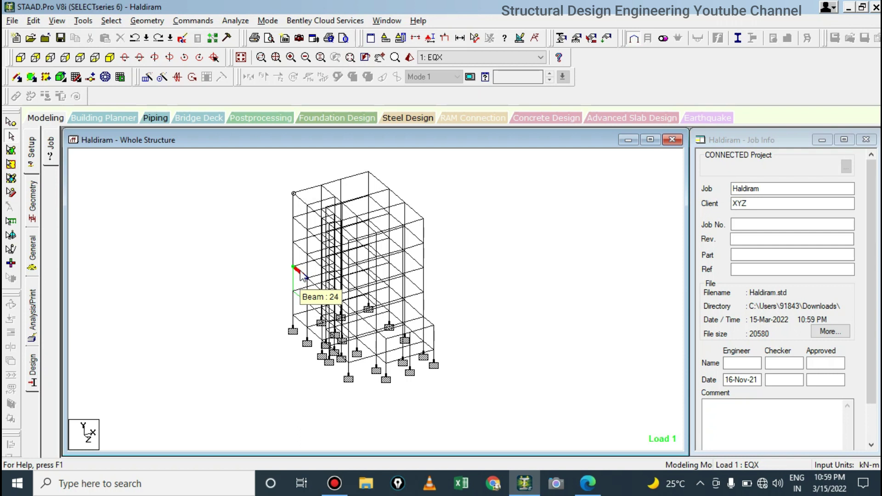
key(alt+w)
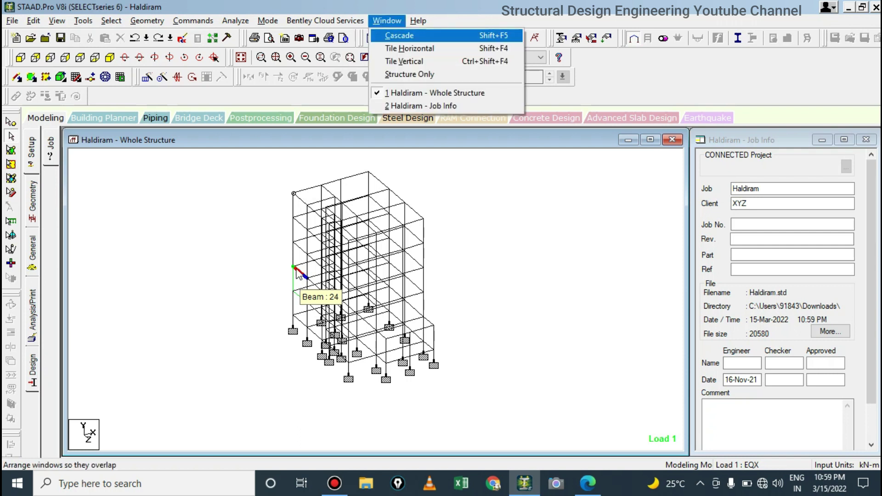
key(Escape)
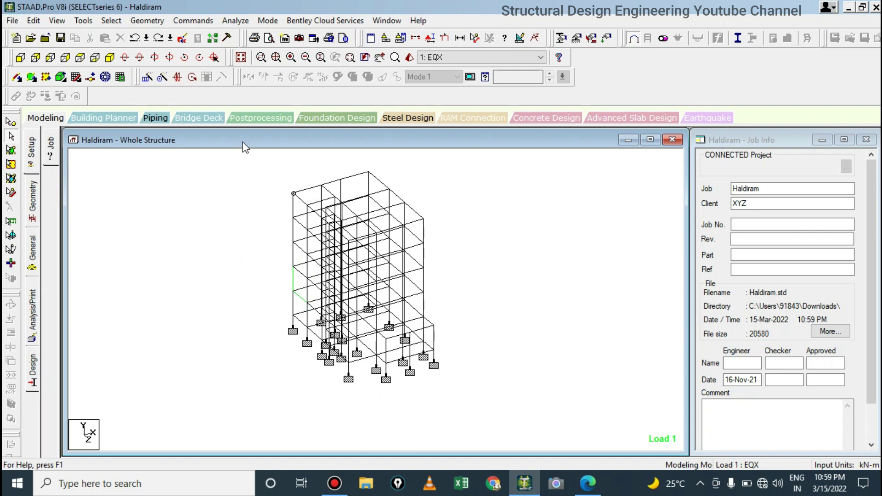
key(alt+f)
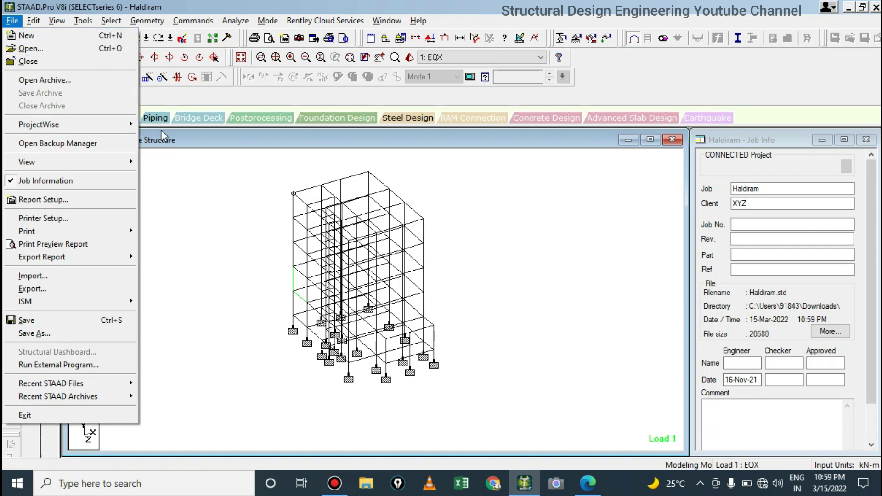
key(Escape)
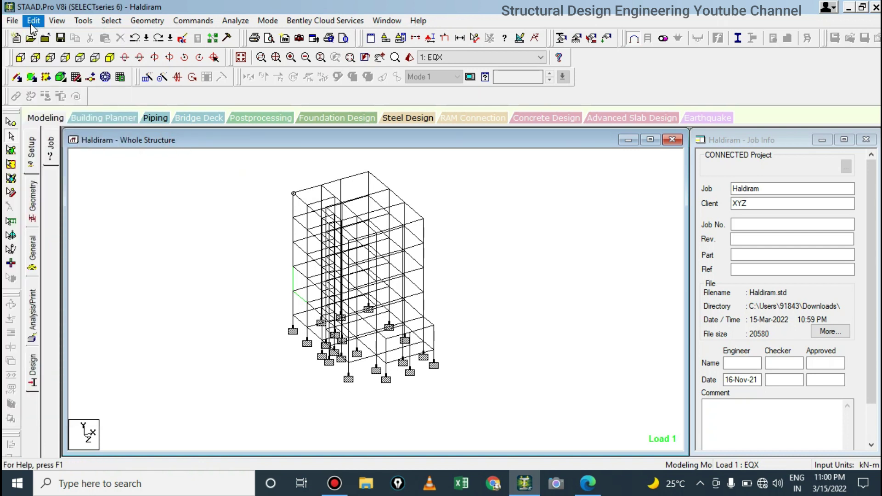
click(32, 28)
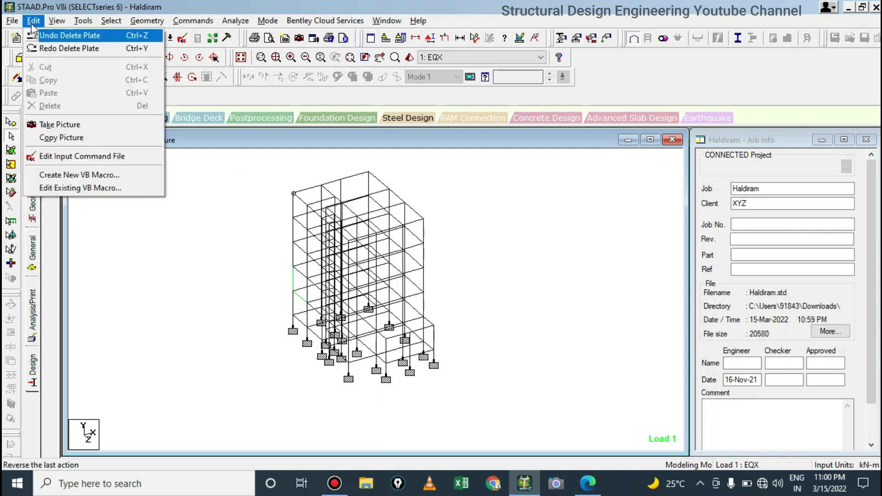
click(237, 267)
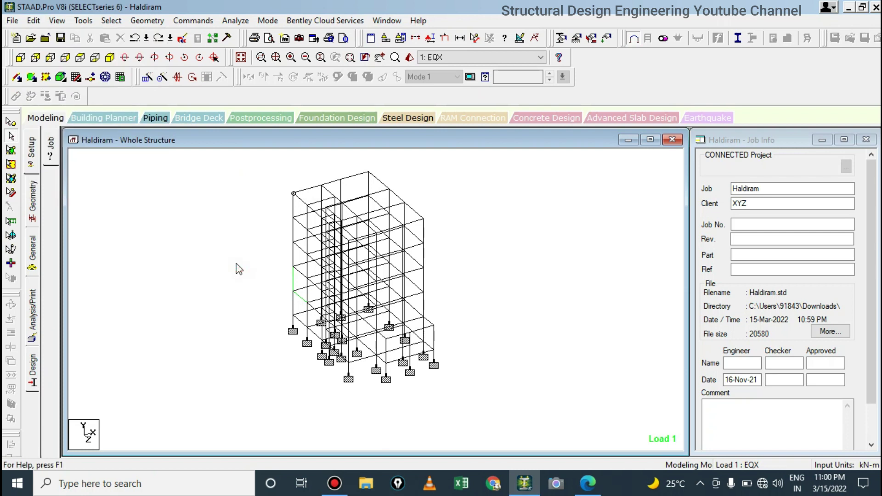
key(alt+t)
key(Down)
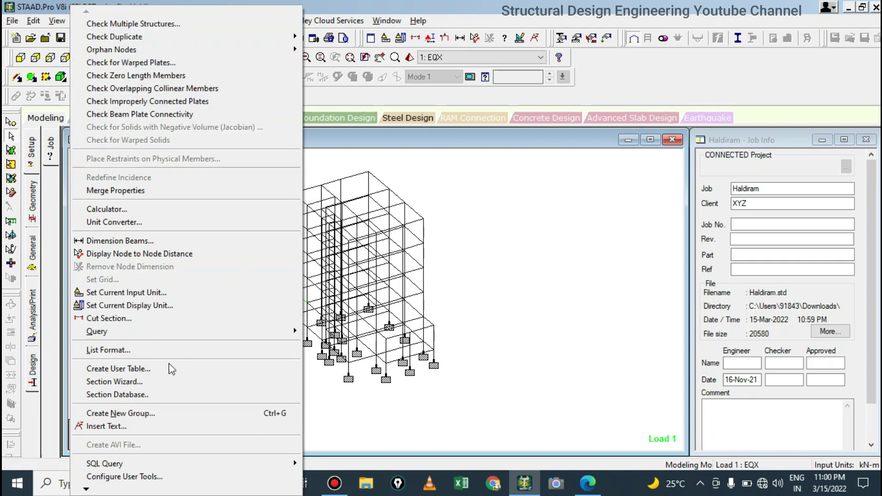
click(522, 269)
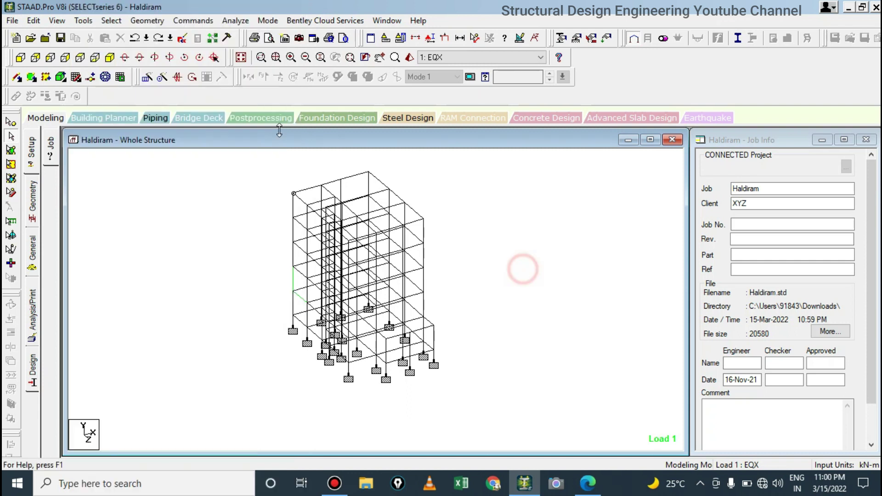
click(106, 21)
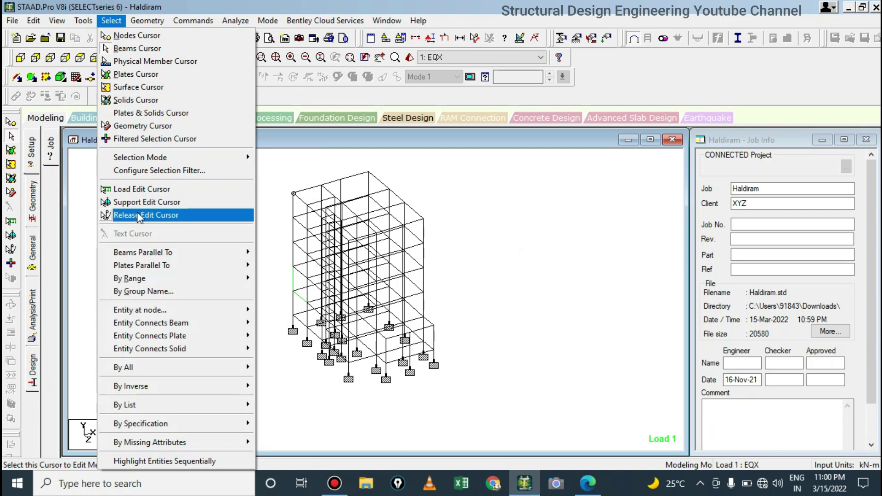
click(274, 179)
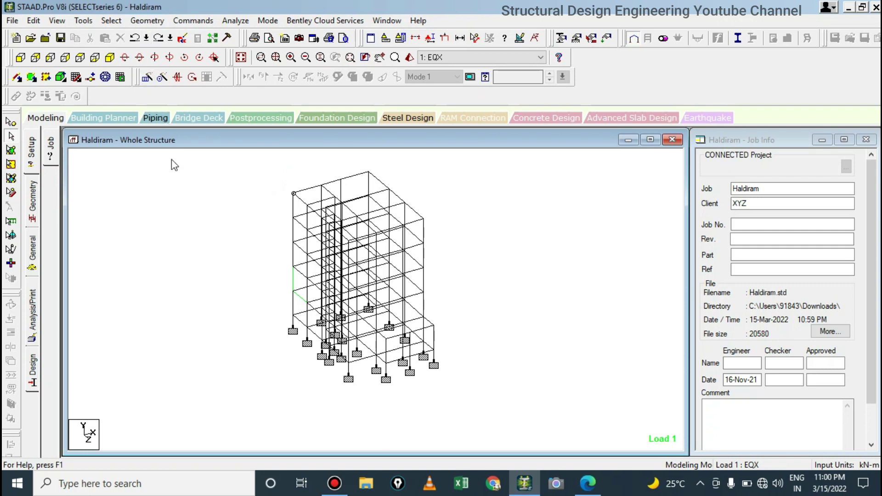
key(Down)
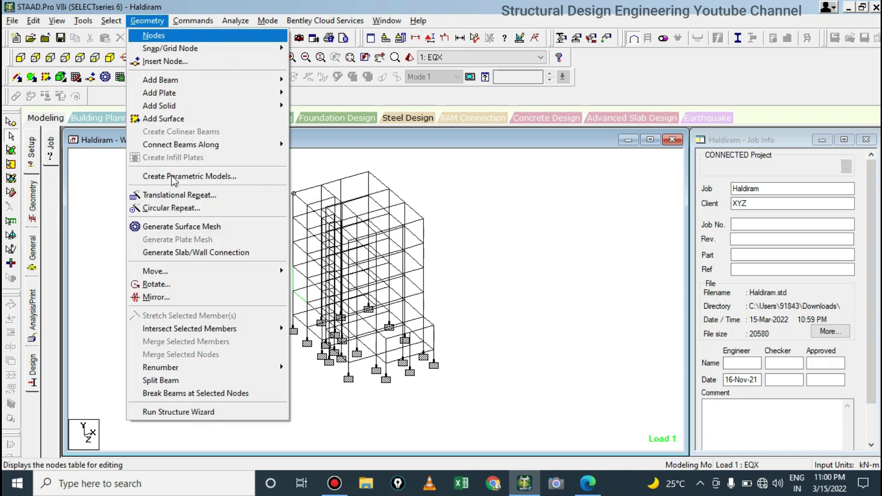
click(475, 174)
click(255, 178)
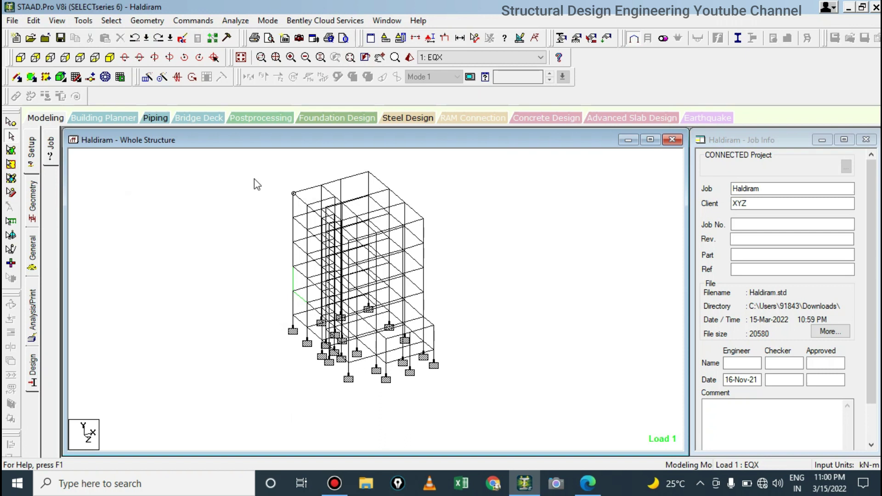
key(alt+c)
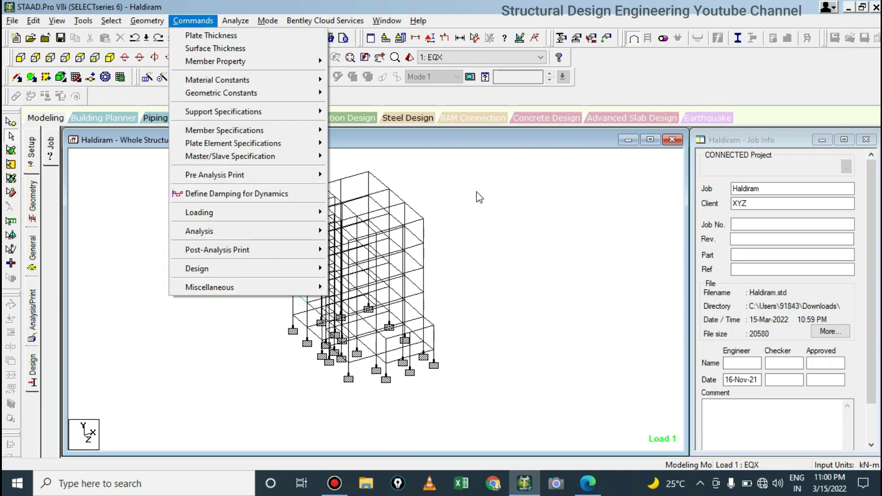
click(476, 191)
key(alt+a)
click(476, 193)
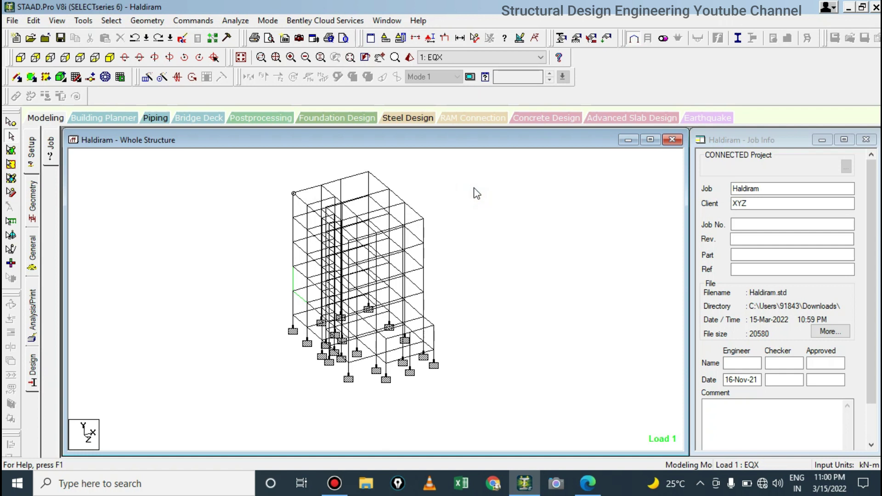
key(alt+m)
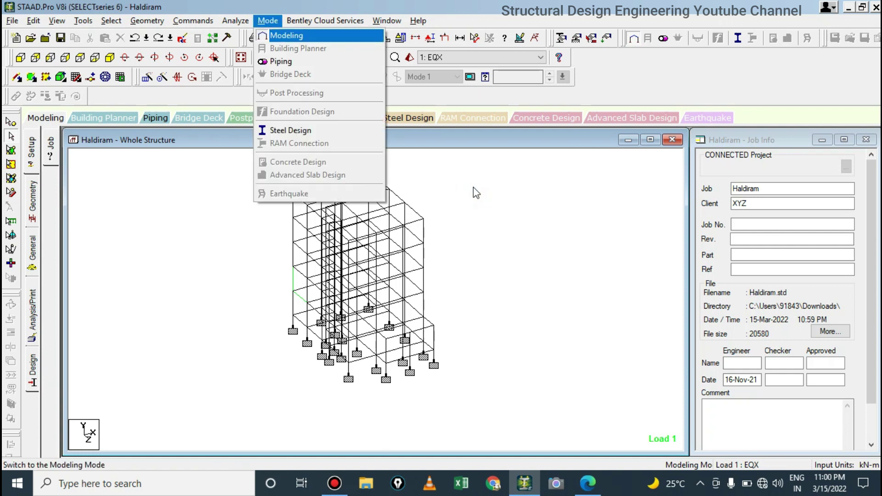
click(474, 187)
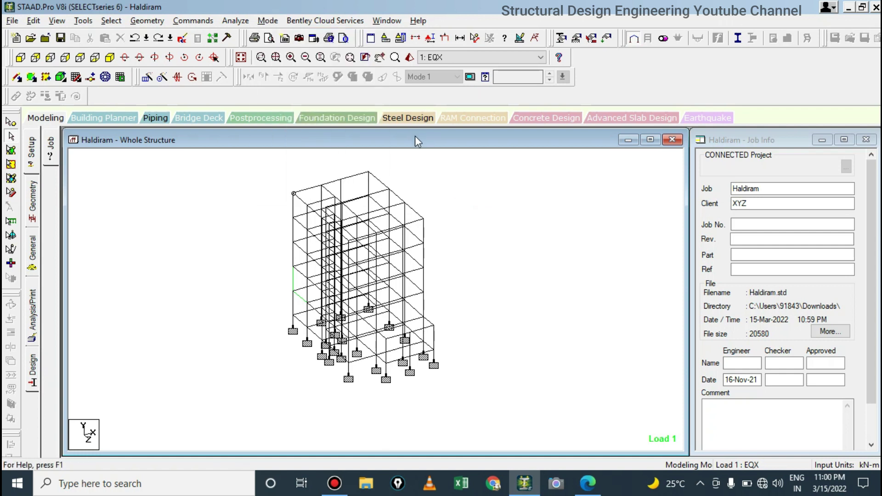
key(alt+b)
click(462, 170)
key(alt+w)
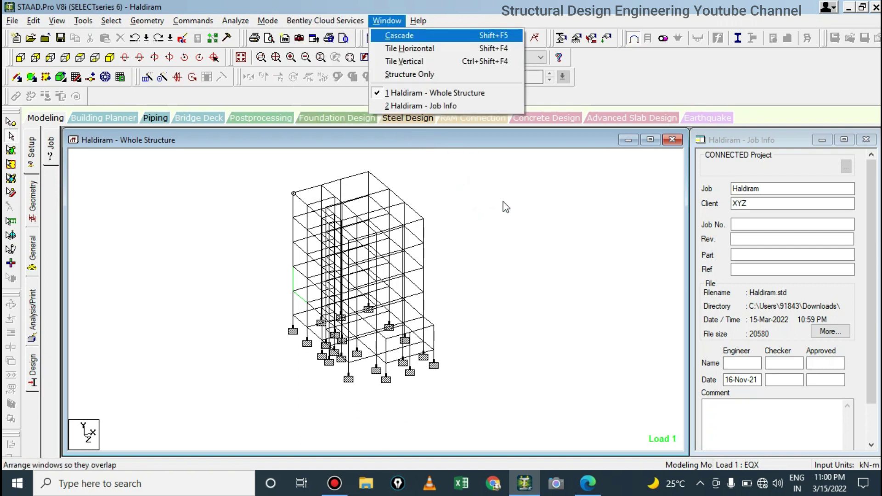
click(504, 206)
key(alt+h)
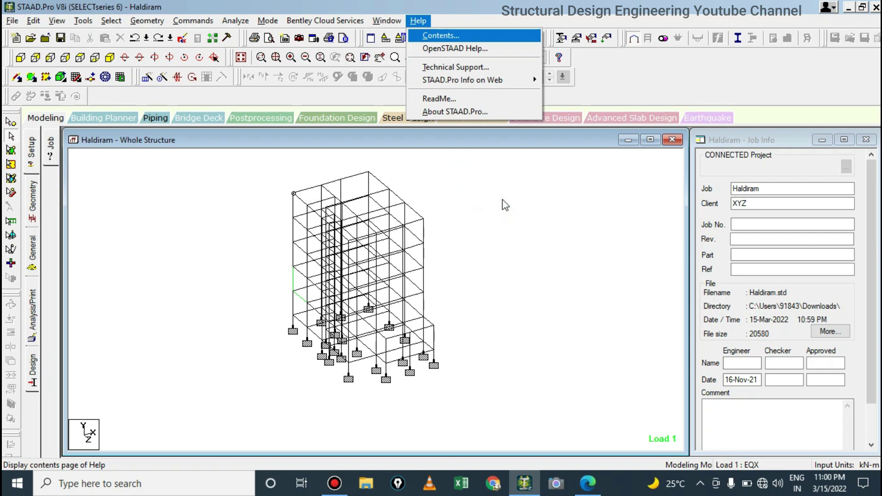
click(499, 200)
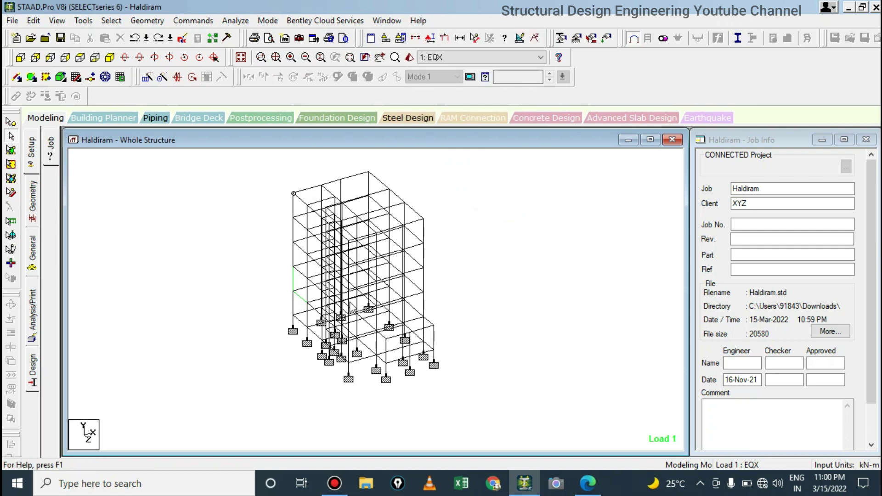
click(21, 57)
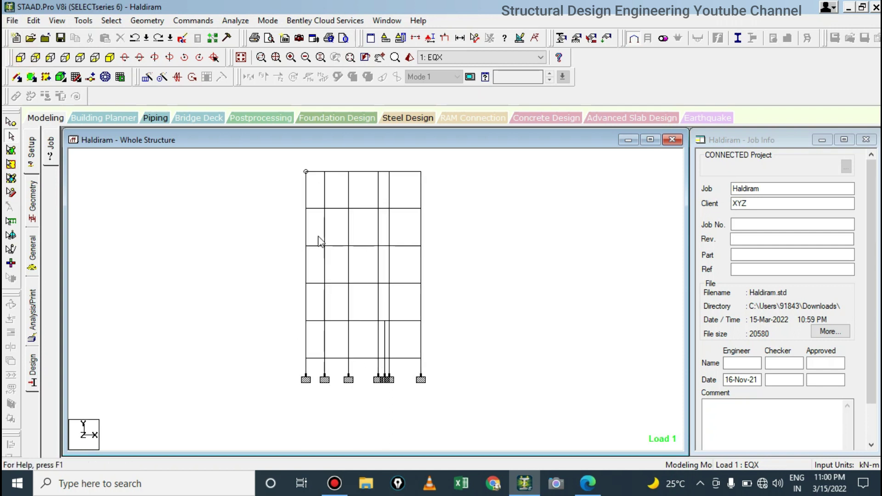
drag(278, 204, 427, 246)
right_click(474, 208)
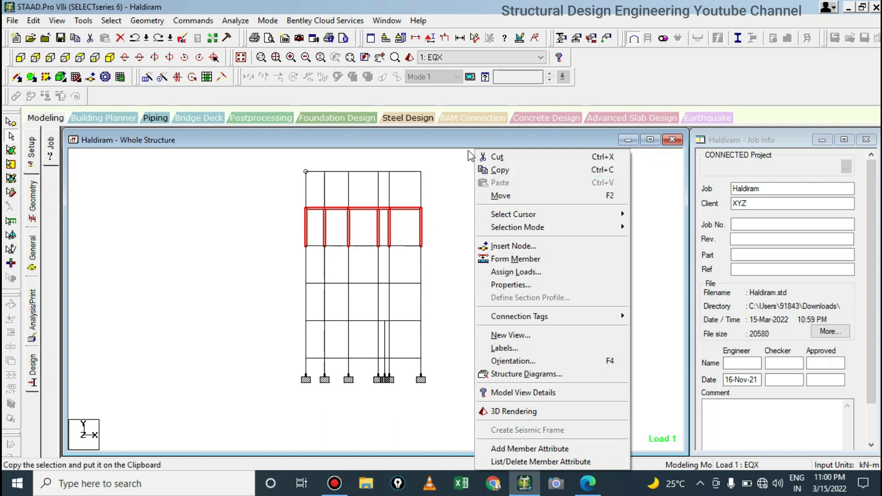
click(463, 141)
click(289, 199)
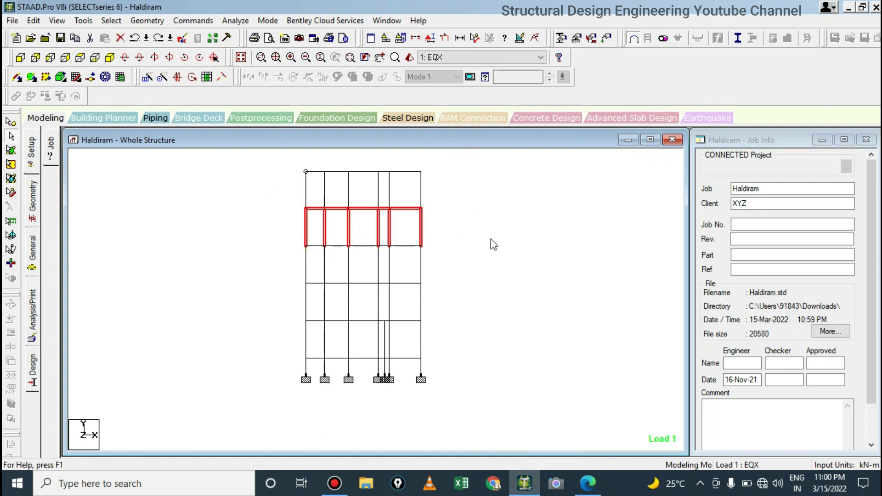
key(alt)
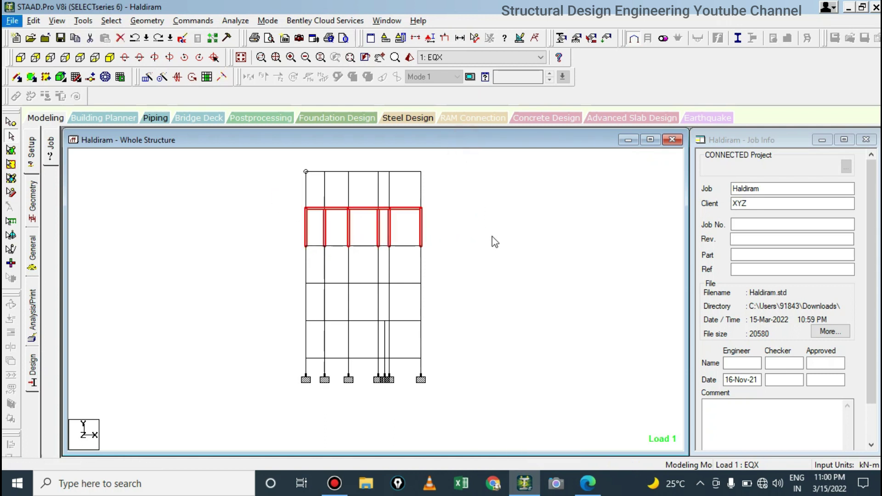
key(alt+v)
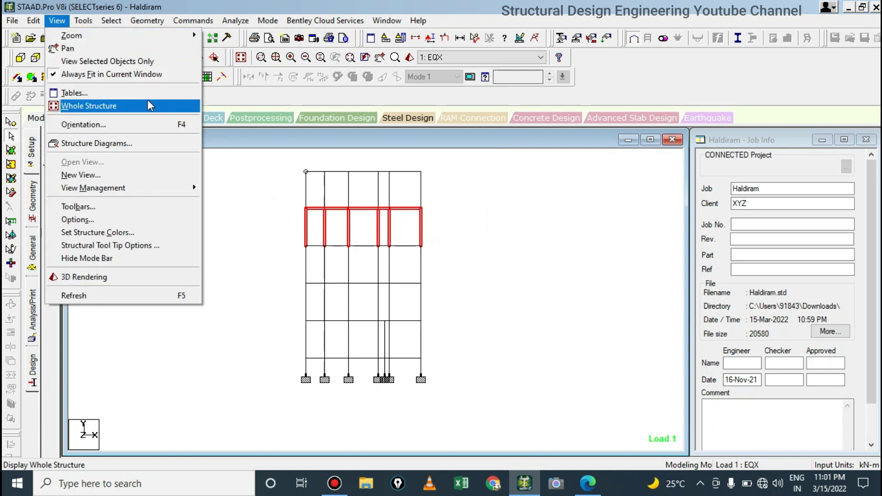
click(131, 60)
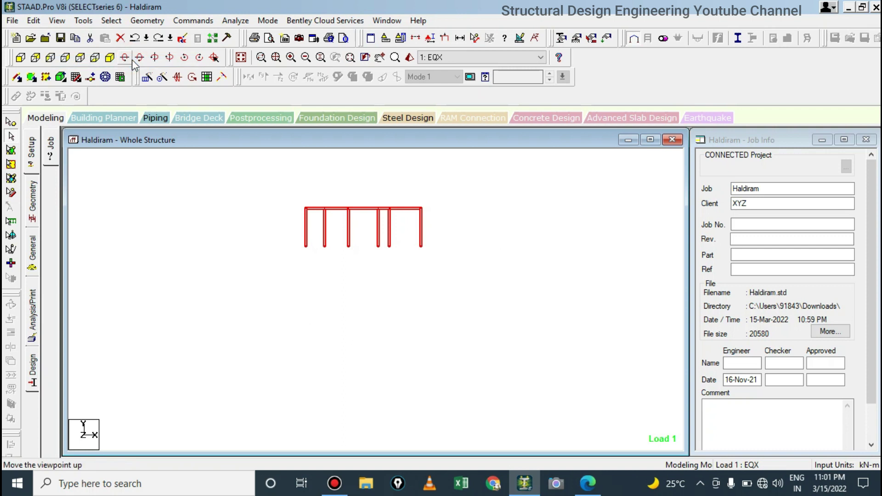
click(173, 161)
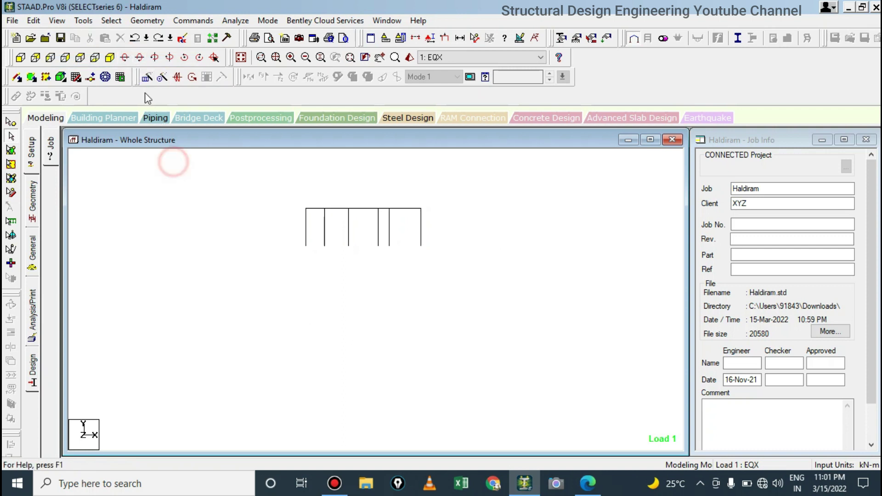
click(110, 57)
click(240, 57)
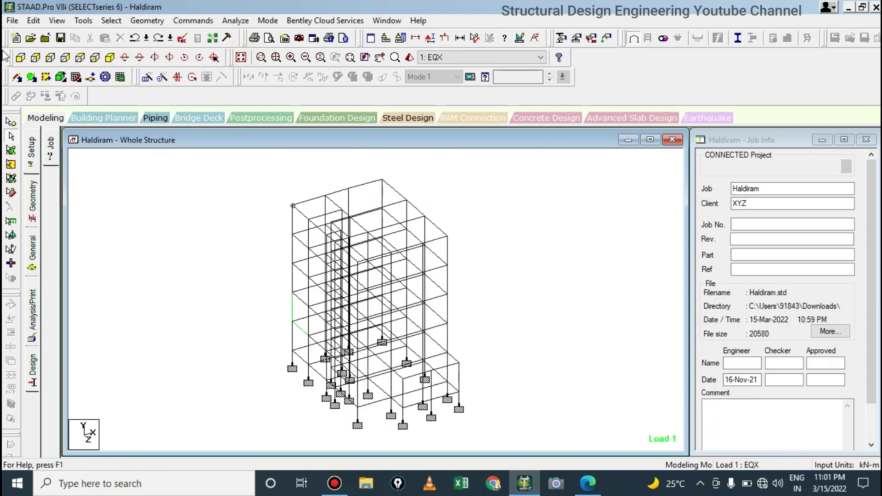
click(19, 57)
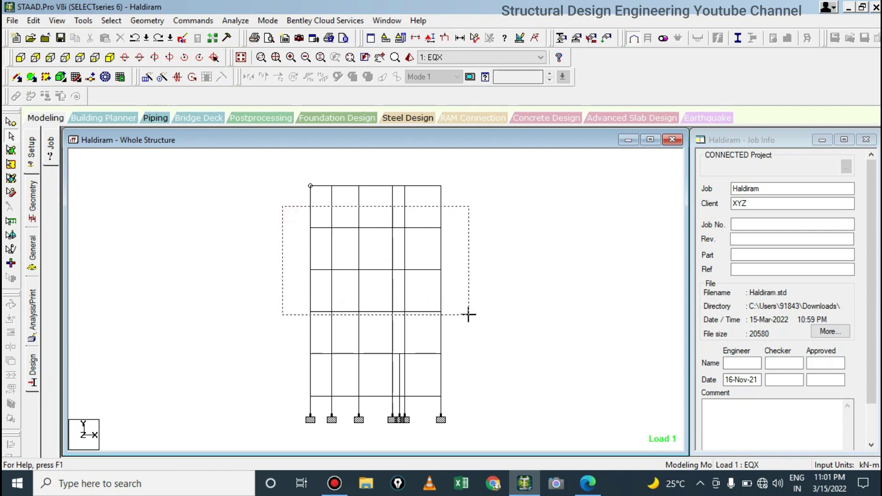
drag(282, 180, 469, 316)
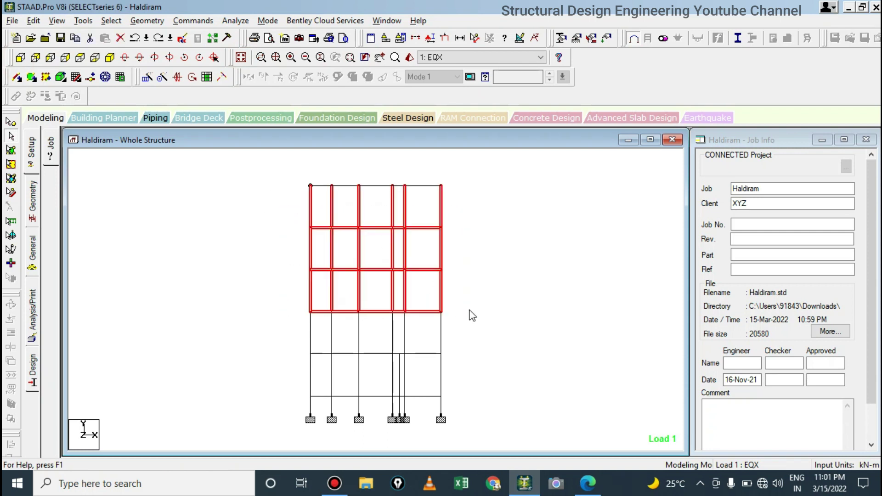
click(57, 21)
click(157, 61)
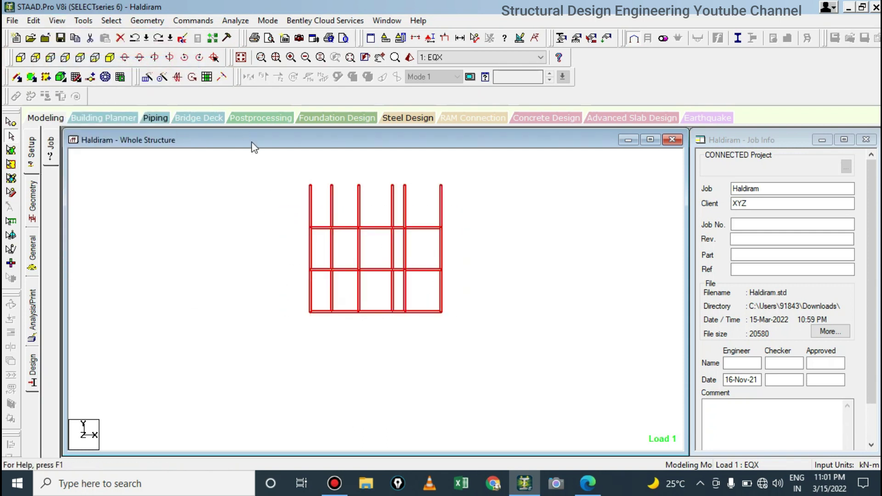
click(267, 170)
click(241, 57)
drag(270, 157, 427, 237)
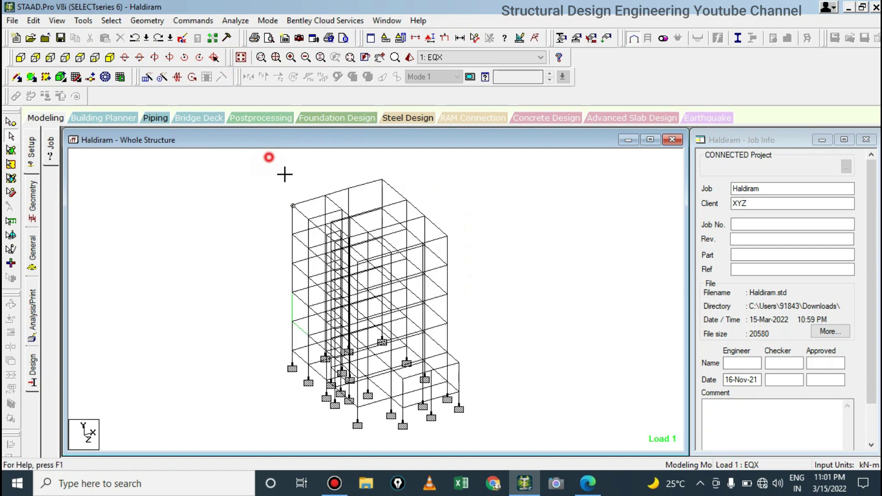
right_click(491, 204)
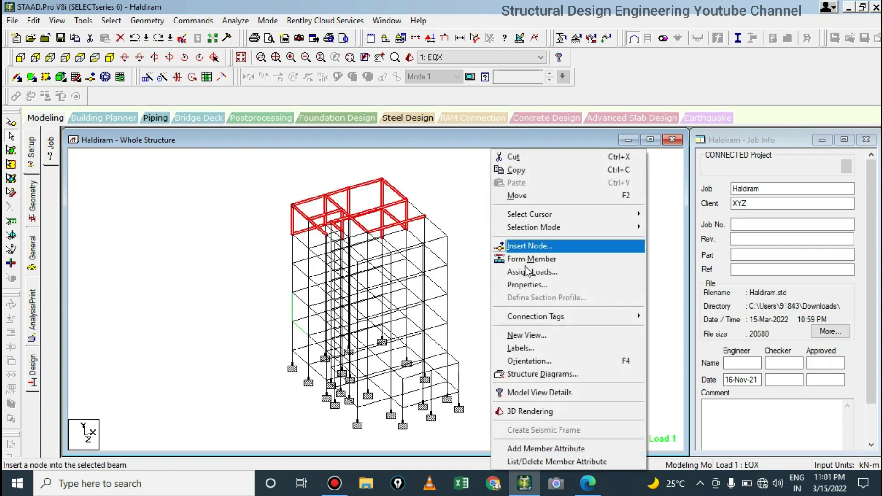
click(551, 335)
click(525, 225)
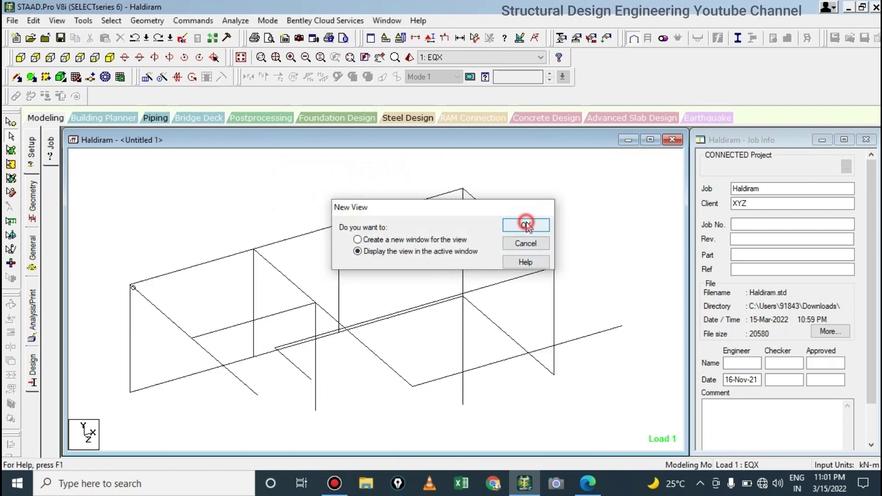
click(240, 56)
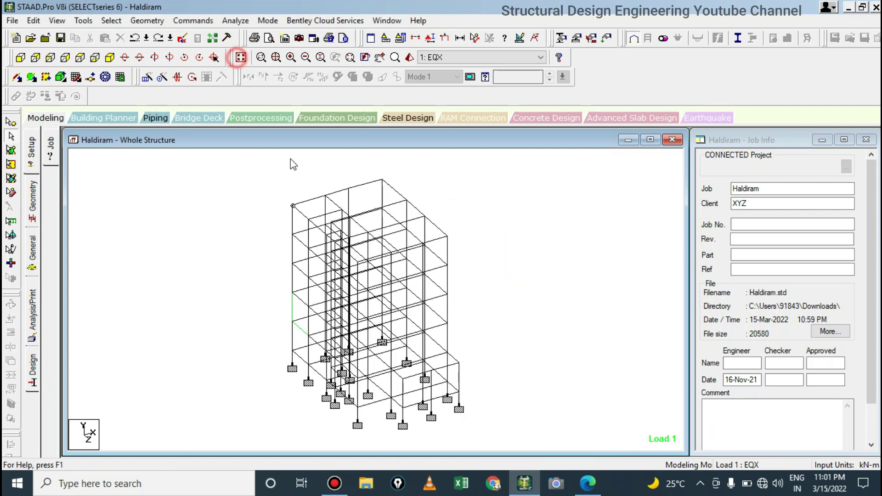